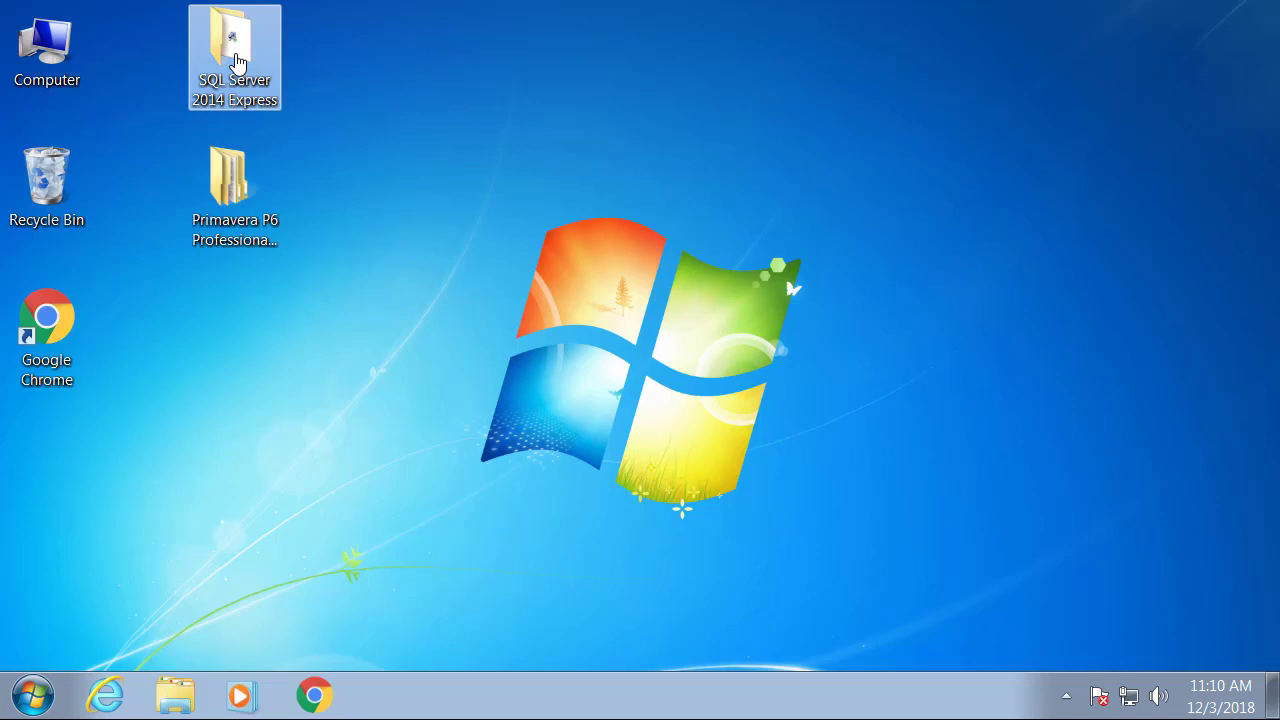
Run the SQL Server 2014 Express with Tools 64 Bit installer, approving UAC and the default extraction folder.
double_click(237, 62)
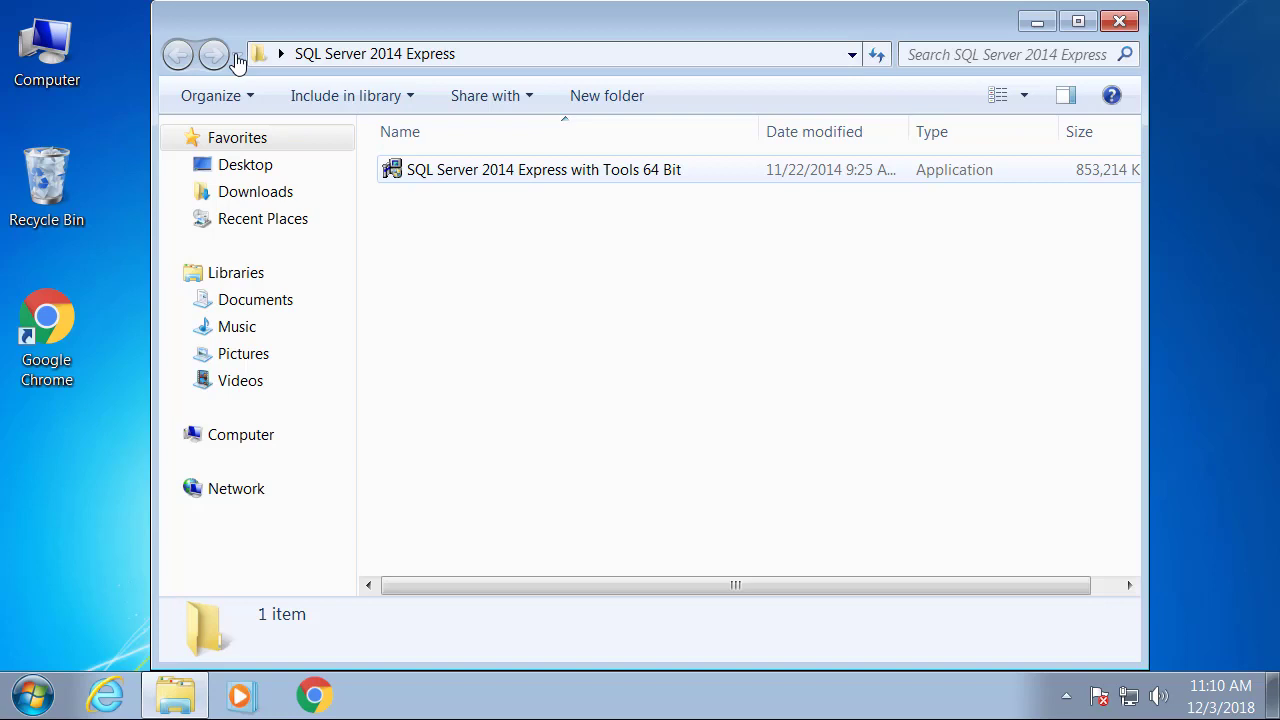
key(Down)
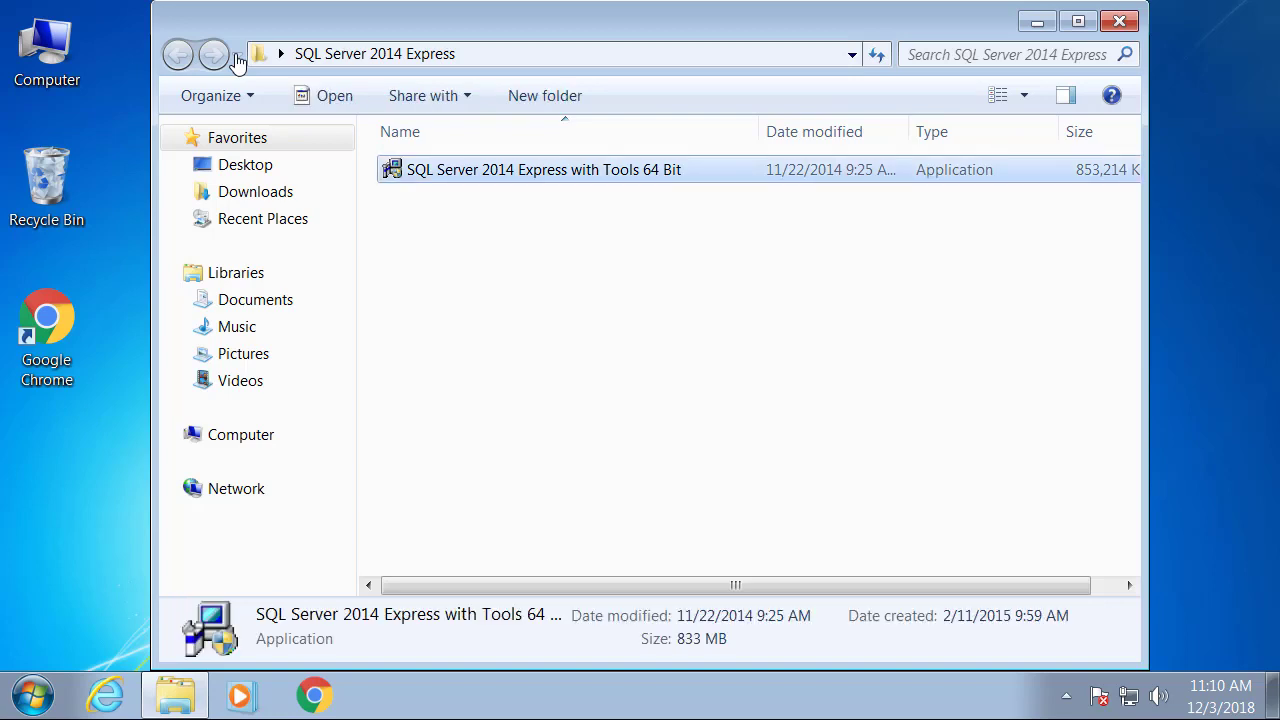
key(Return)
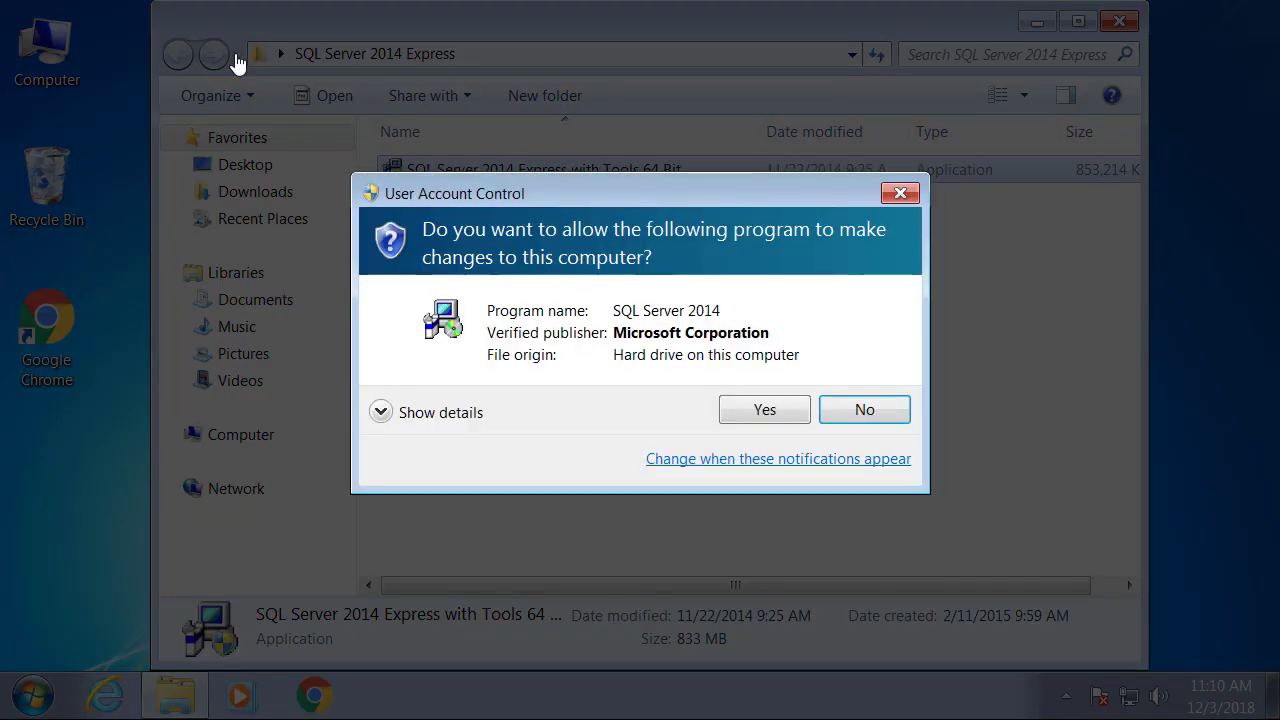
key(Return)
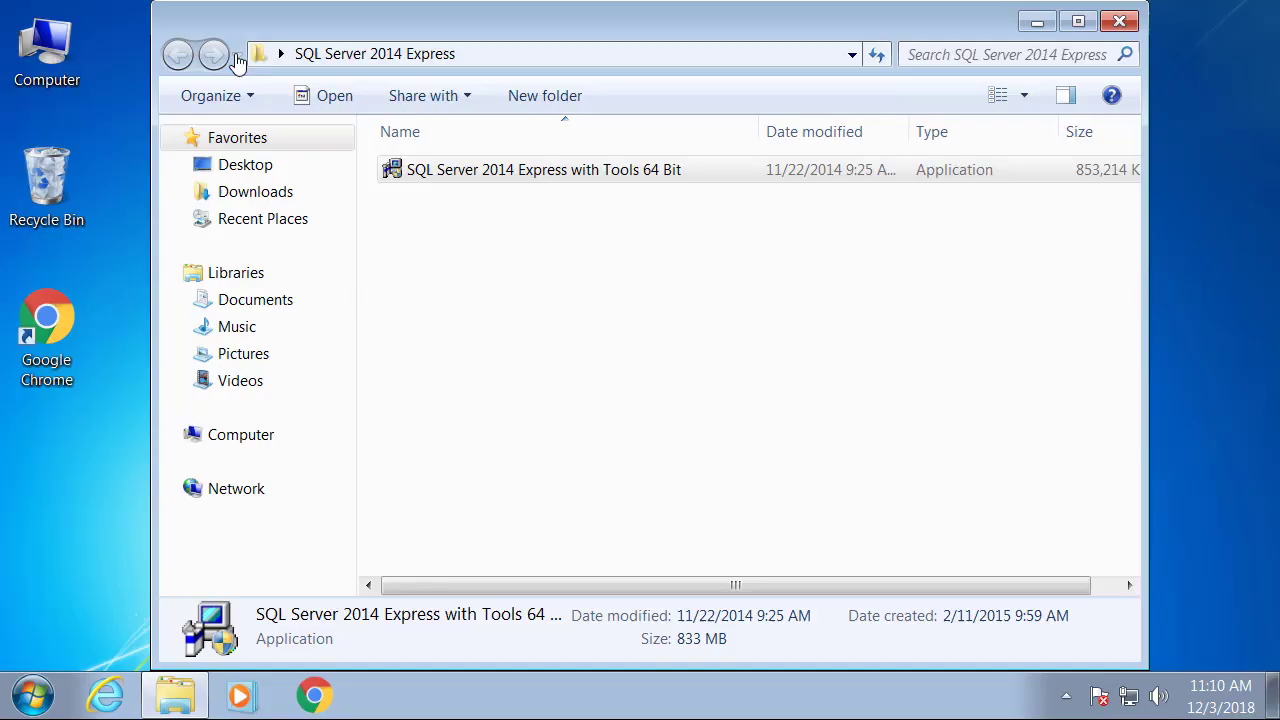
key(Return)
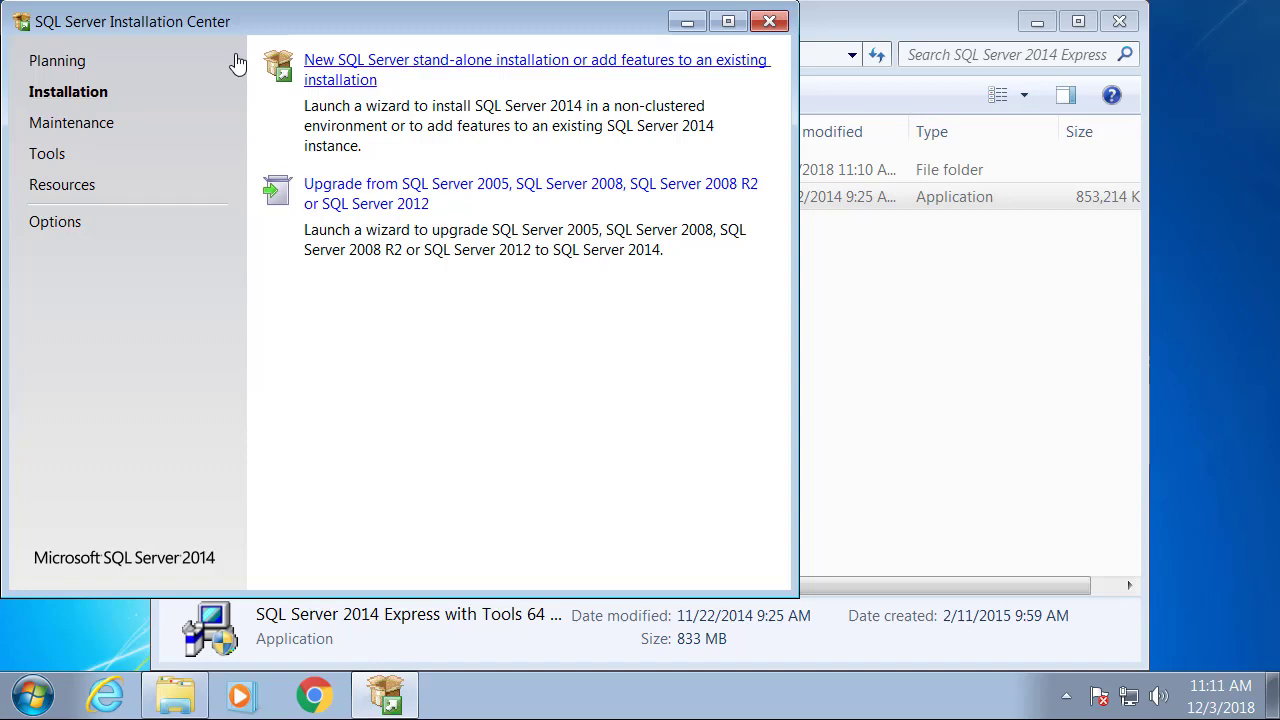
Start a new stand-alone installation, accept the license terms and skip Microsoft Update.
click(480, 61)
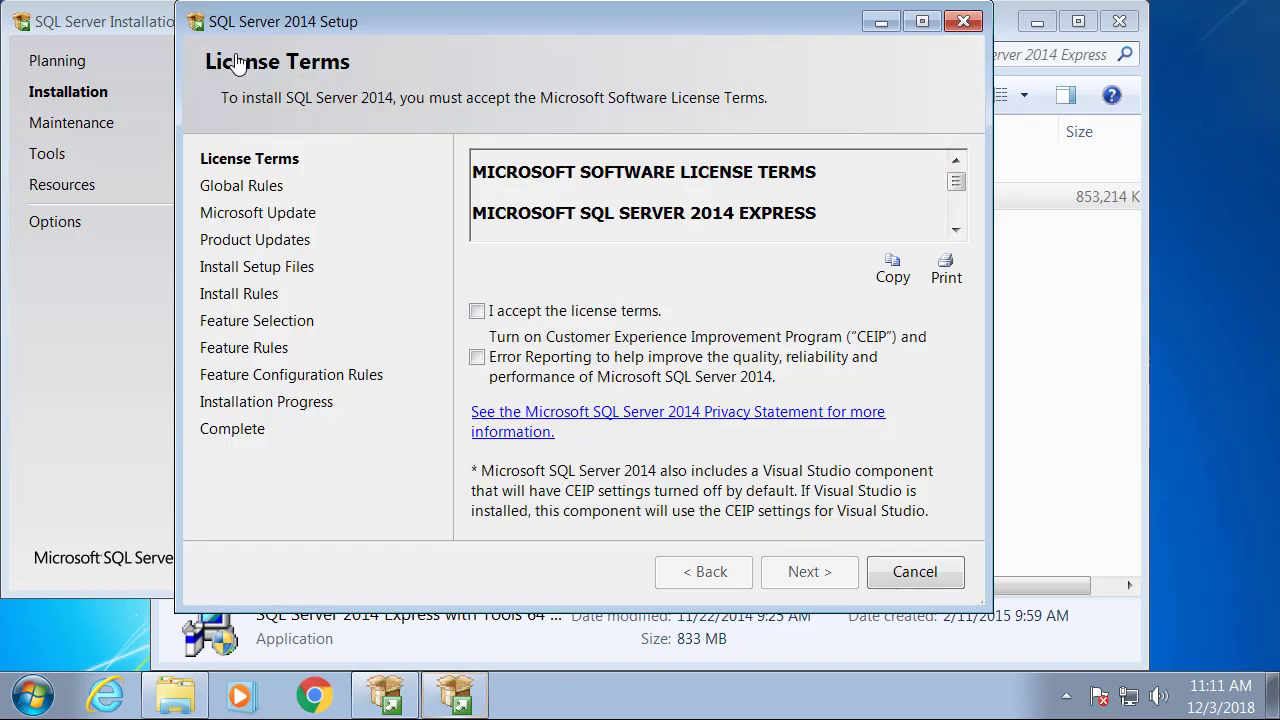
key(space)
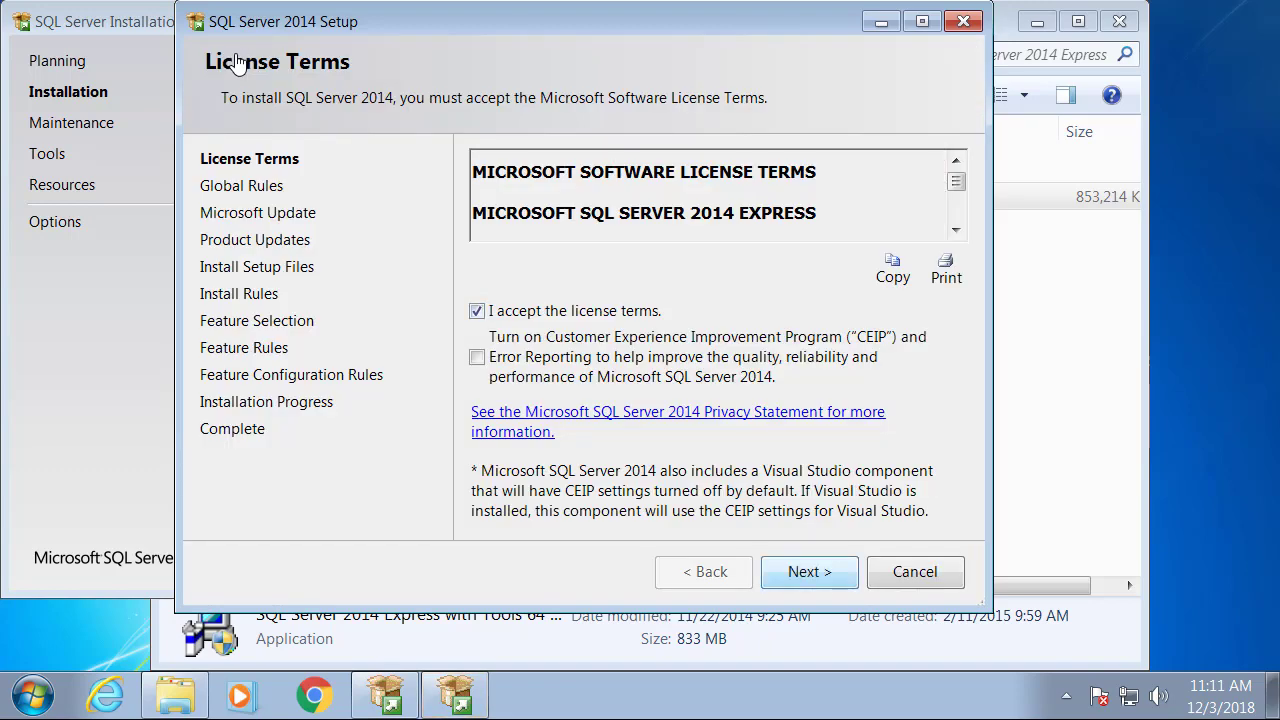
key(Return)
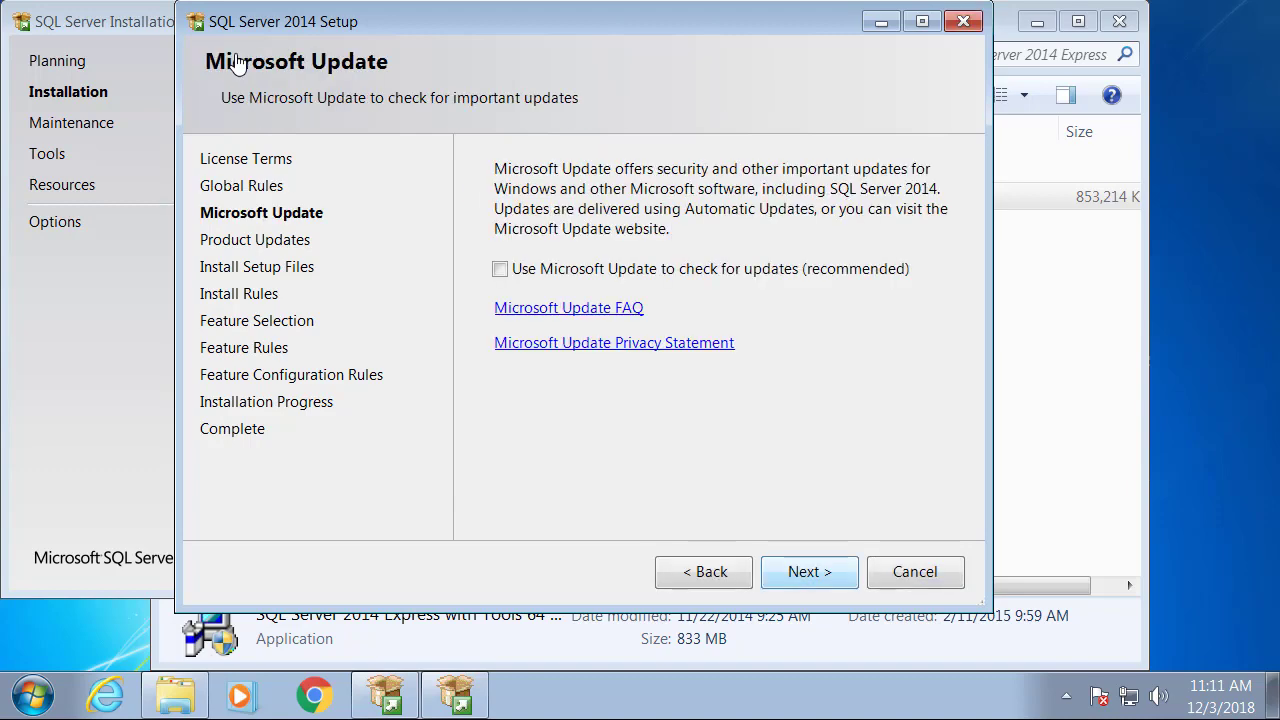
key(Return)
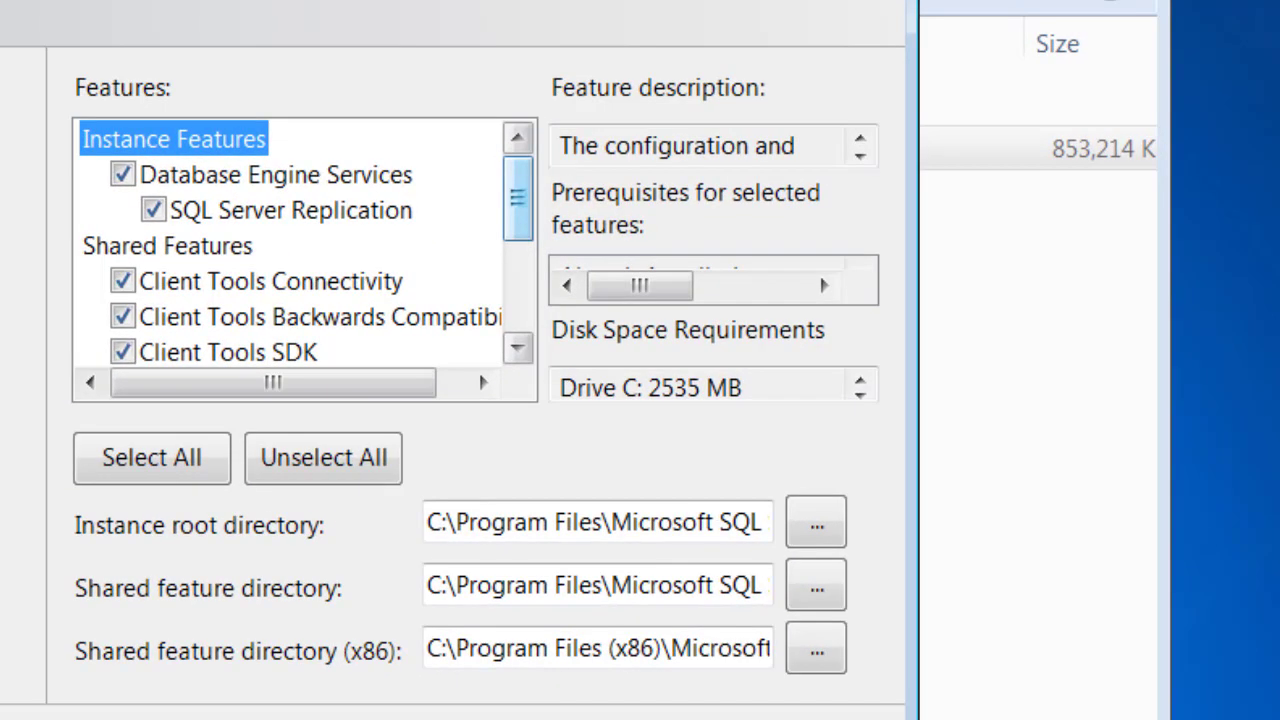
Review the Features list and keep the default features, everything except LocalDB.
scroll(300, 245, down, 3)
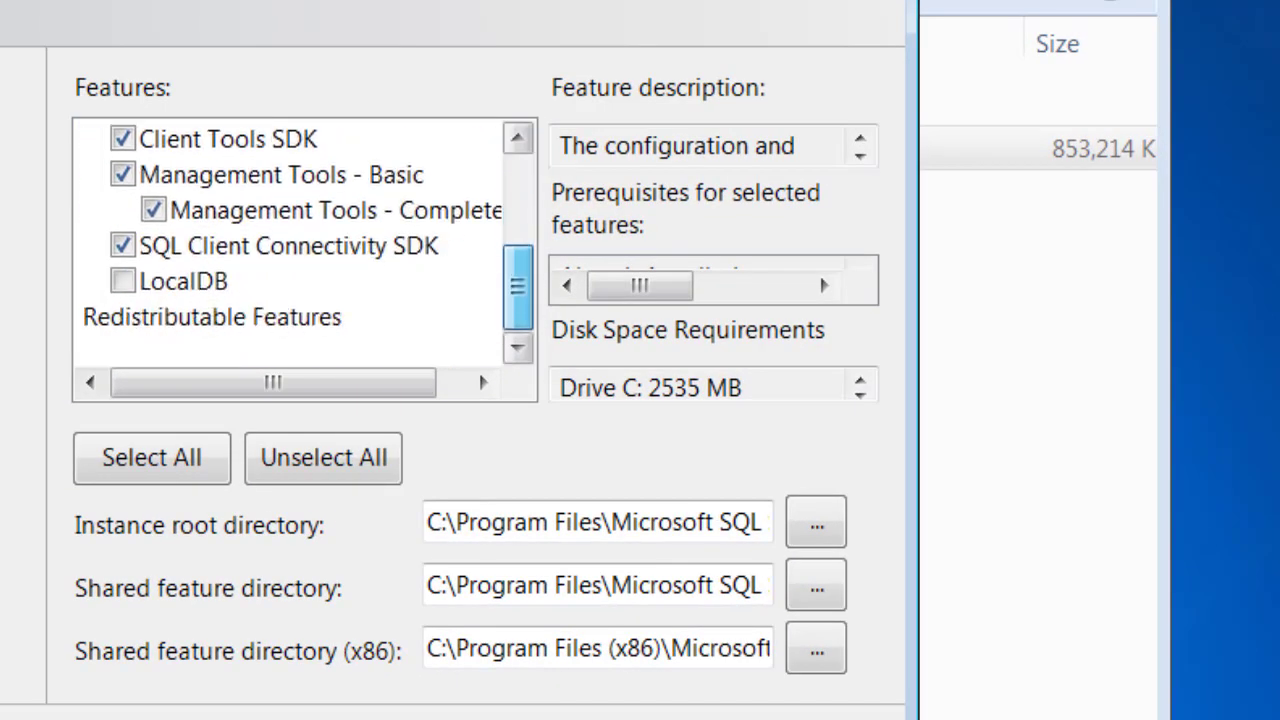
scroll(300, 245, up, 1)
scroll(300, 245, up, 3)
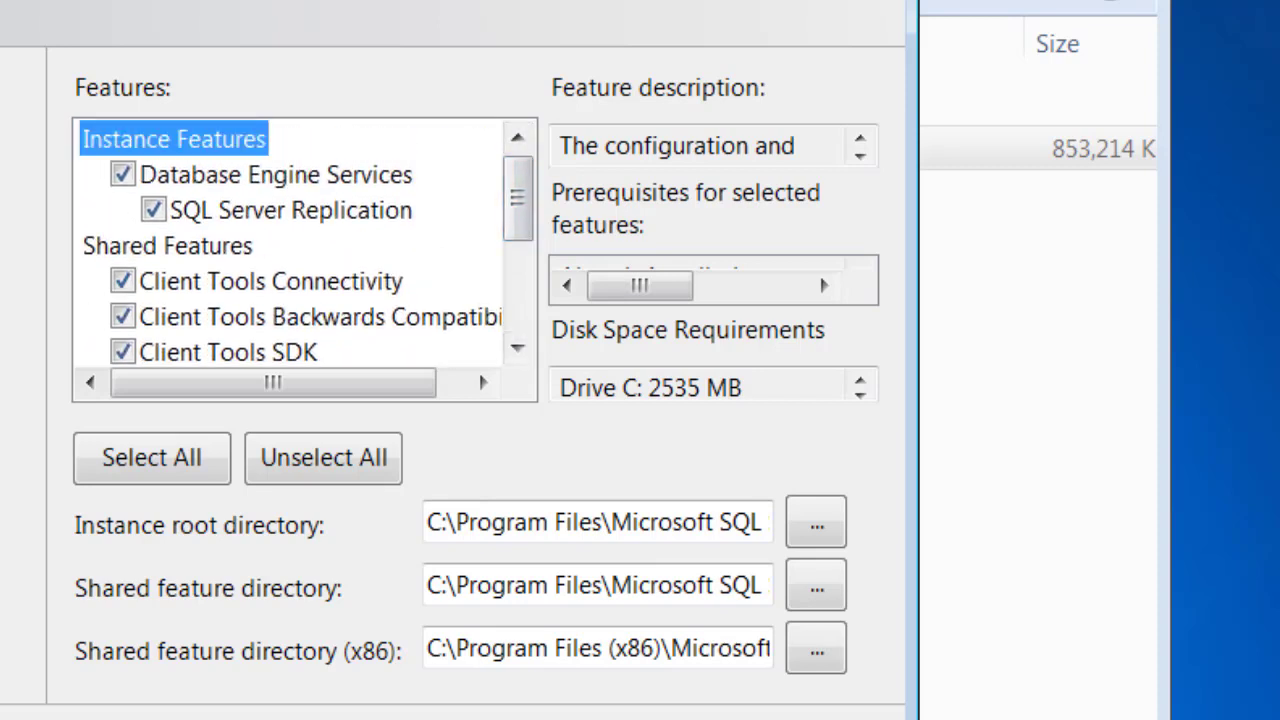
scroll(517, 250, down, 3)
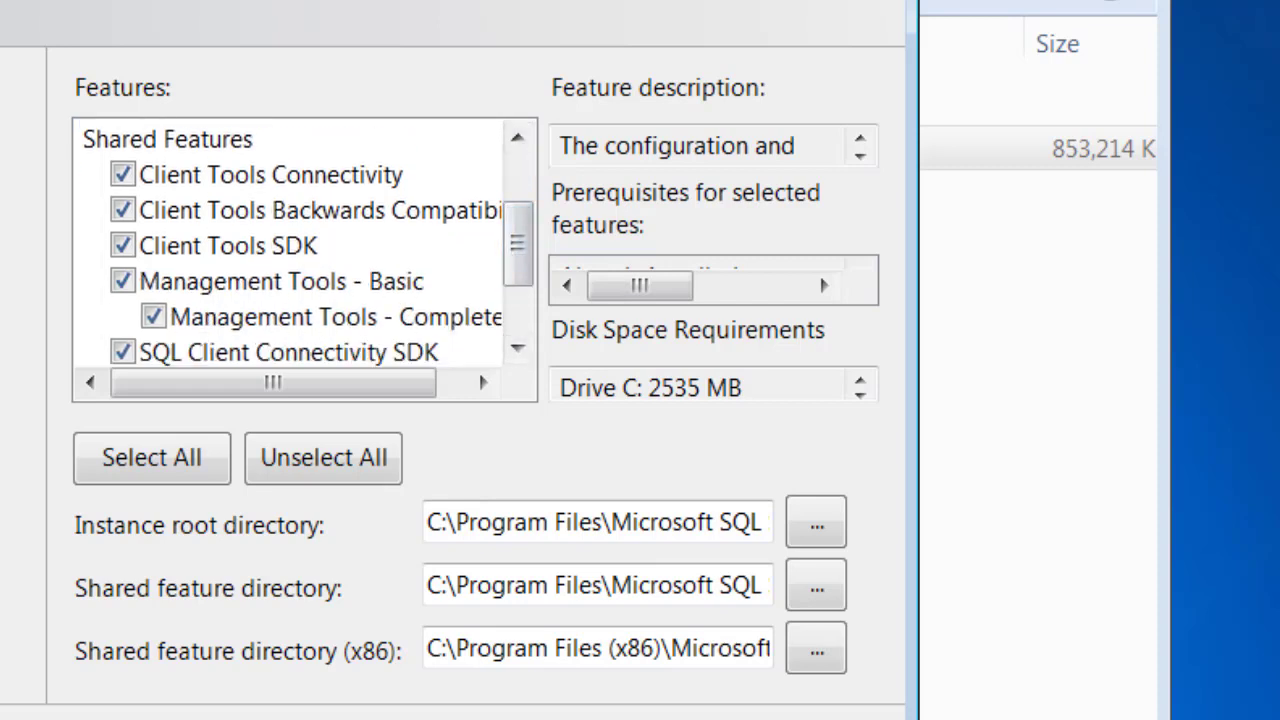
scroll(517, 250, down, 1)
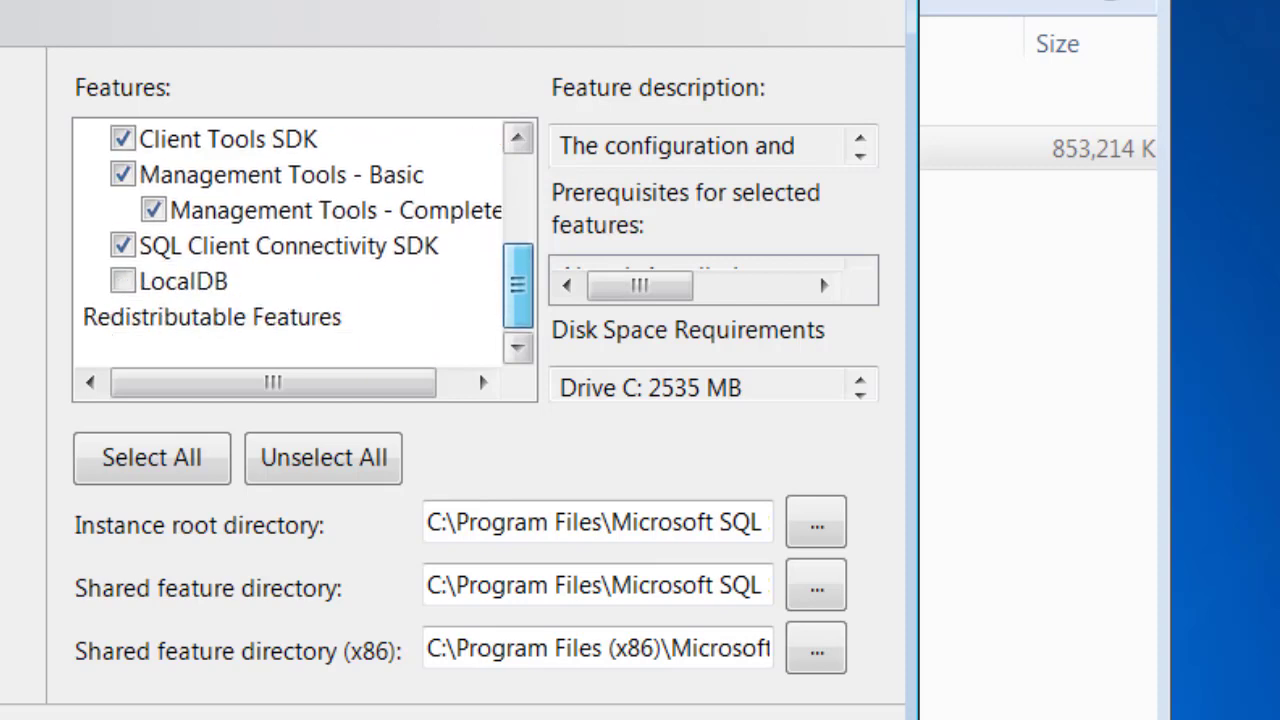
drag(517, 285, 517, 198)
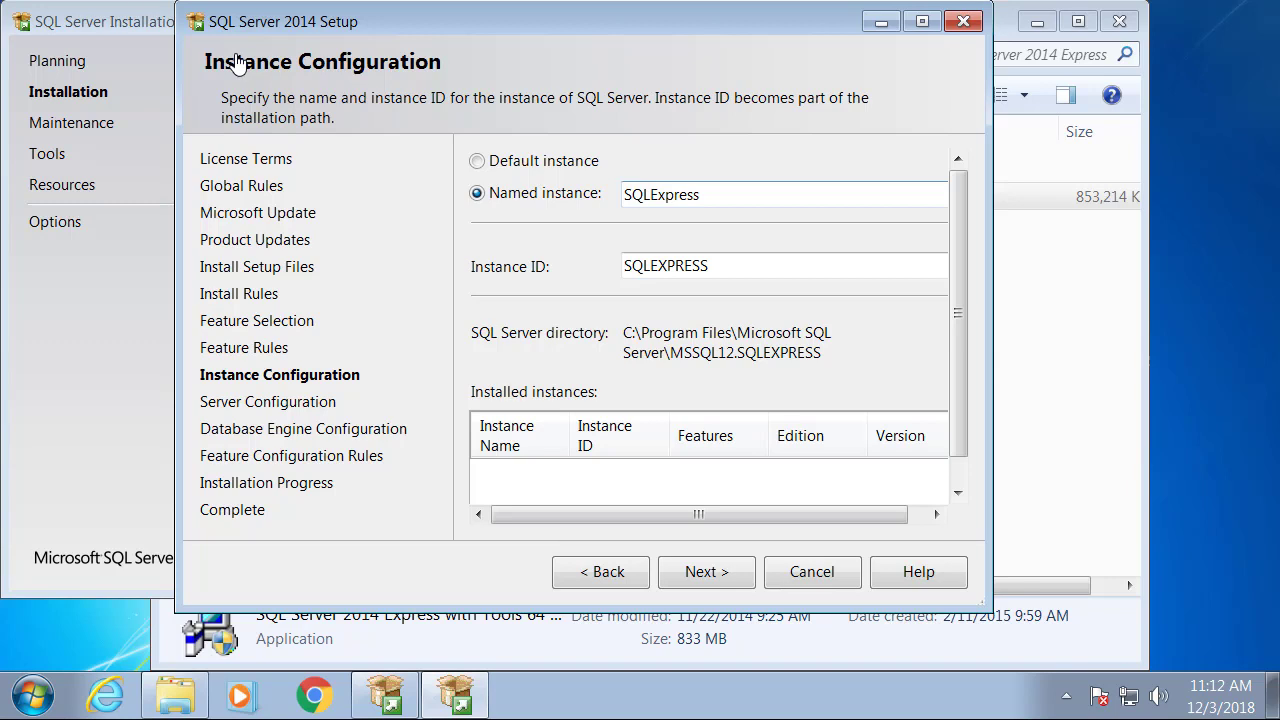
Keep the SQLExpress named instance and the default service accounts.
key(Return)
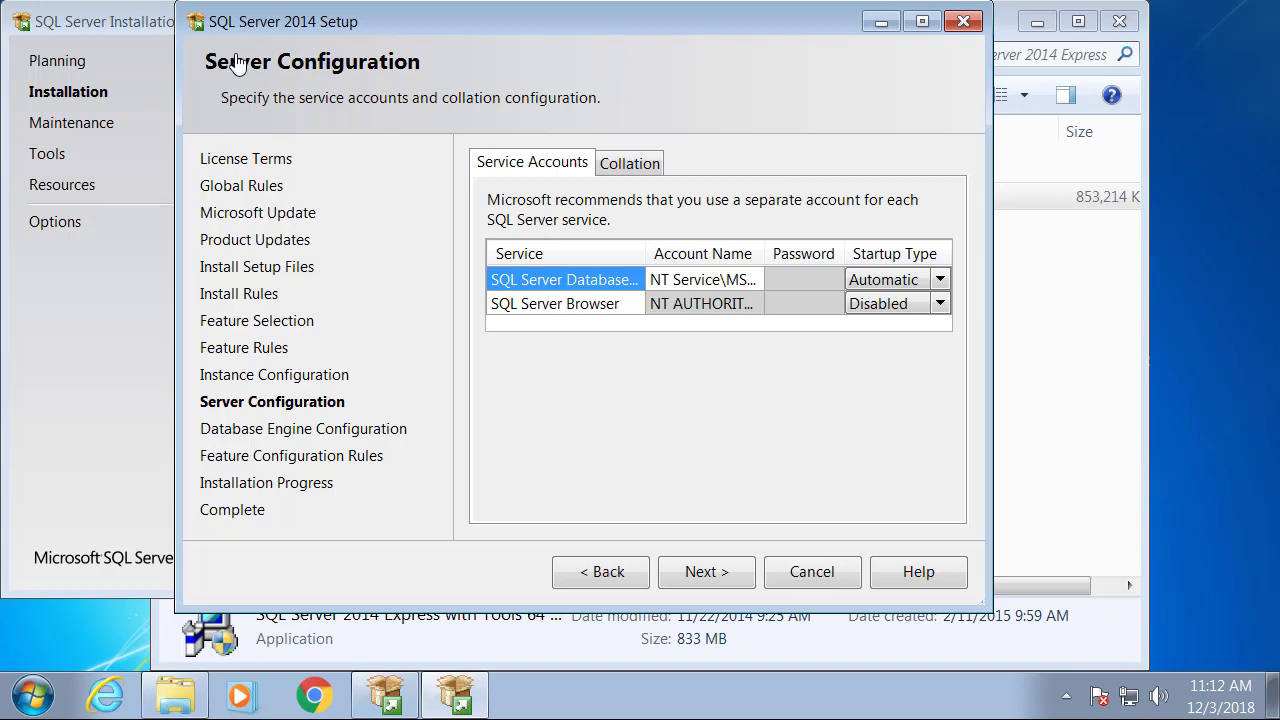
key(Return)
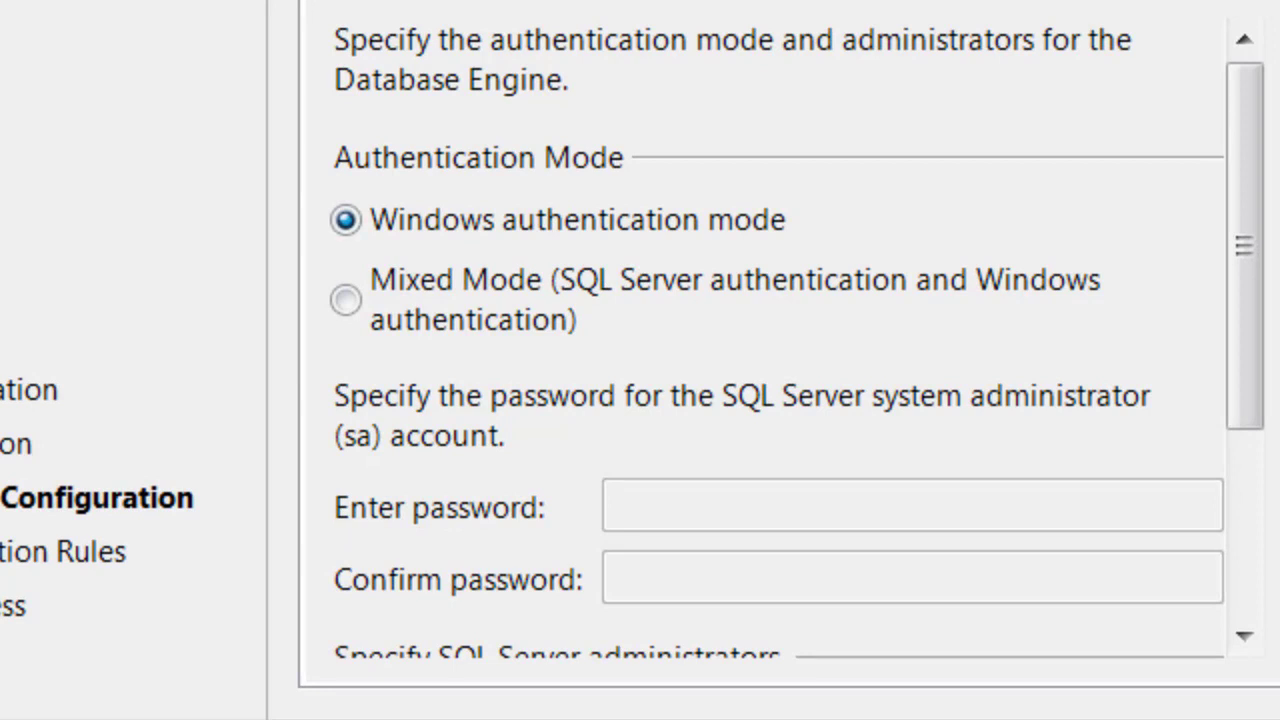
Switch Database Engine authentication to Mixed Mode.
click(346, 300)
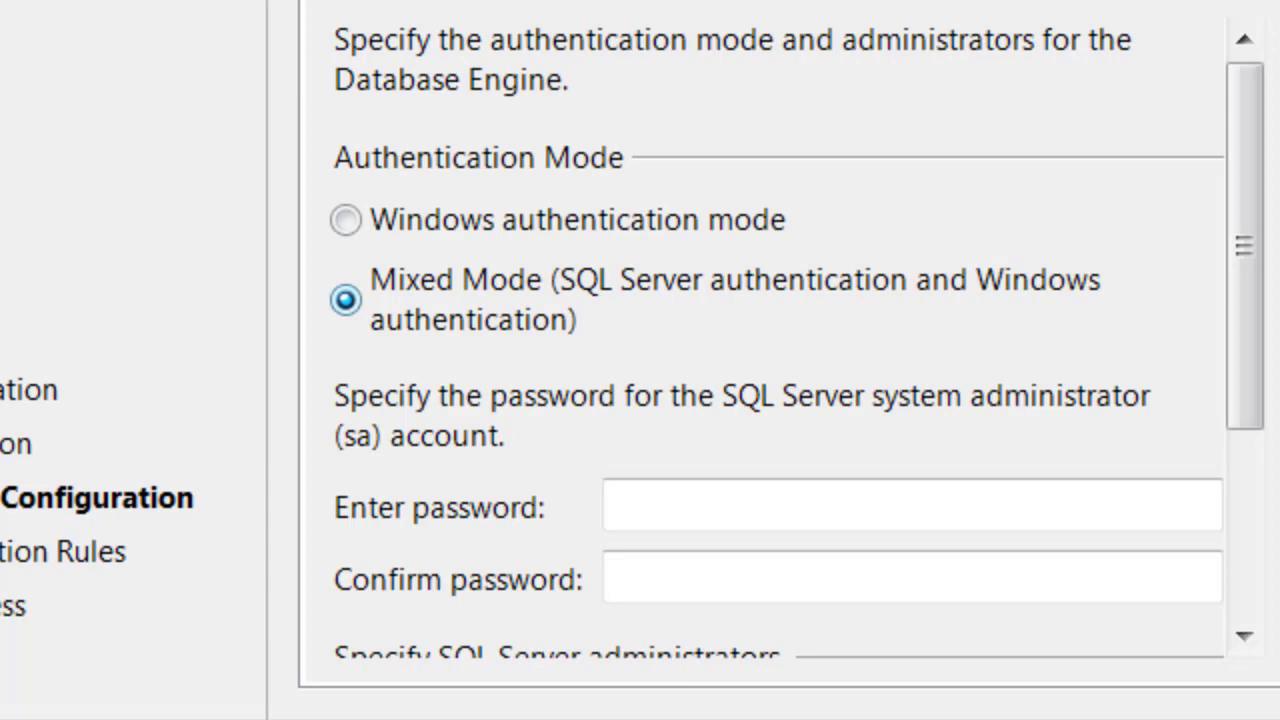
scroll(764, 340, down, 1)
scroll(764, 340, up, 1)
scroll(764, 340, down, 2)
scroll(764, 340, up, 2)
Enter an sa password, which setup rejects as too weak.
click(912, 505)
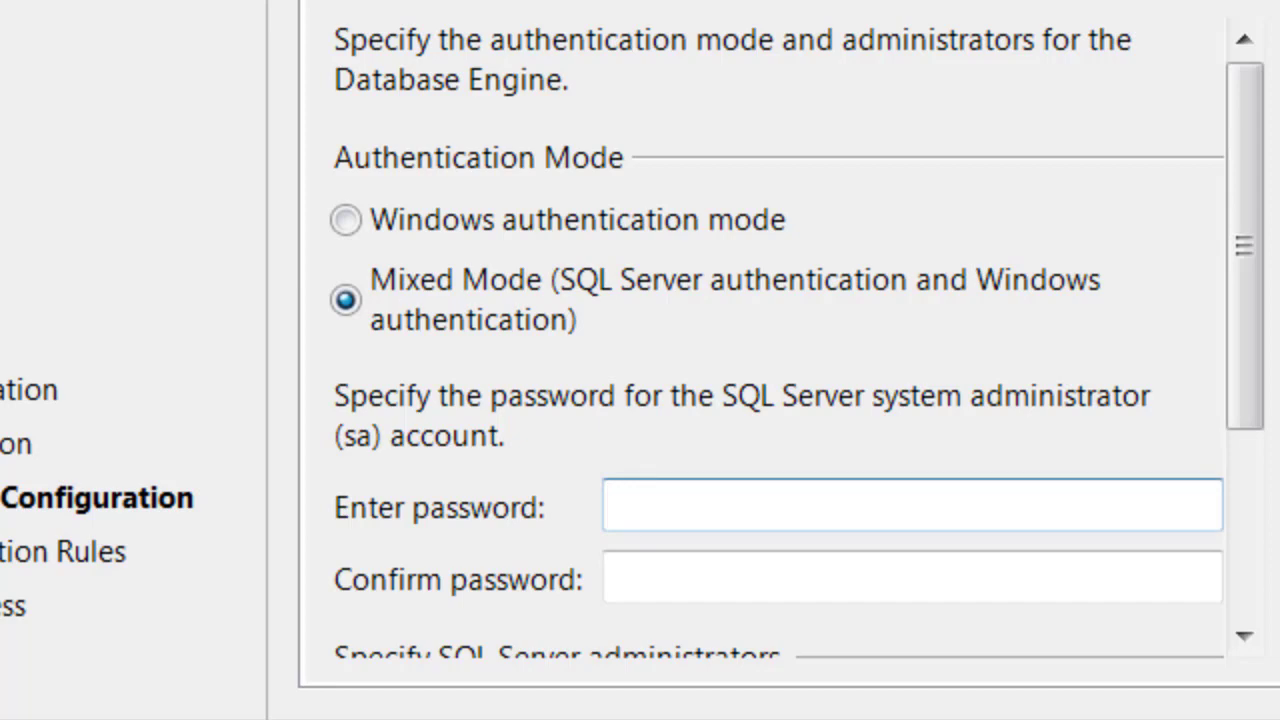
text(●●●●●)
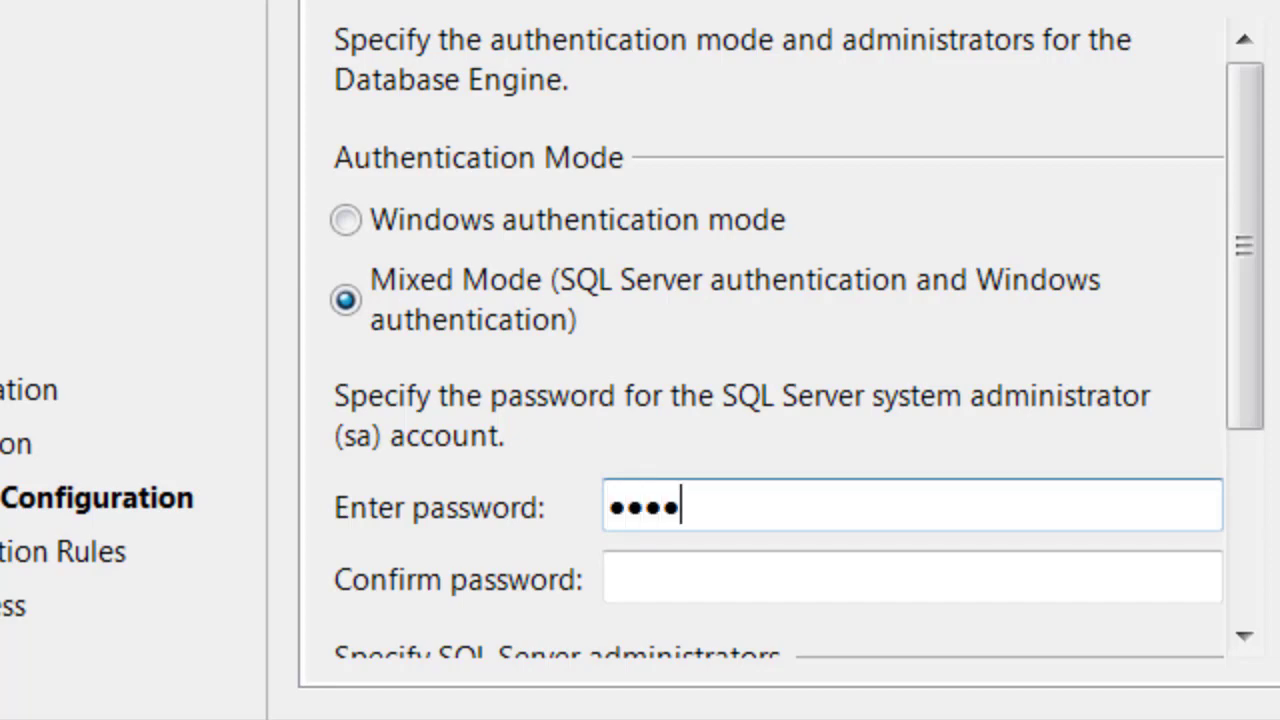
key(Tab)
text(●●●●●)
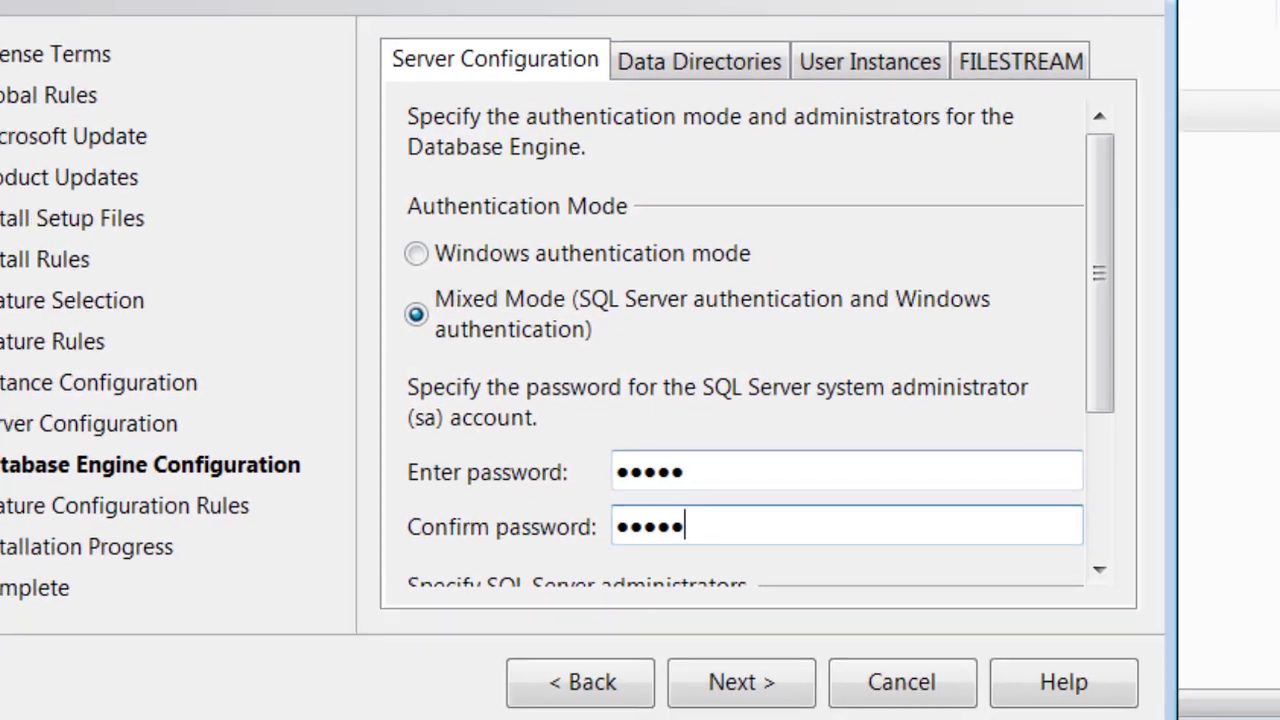
click(741, 682)
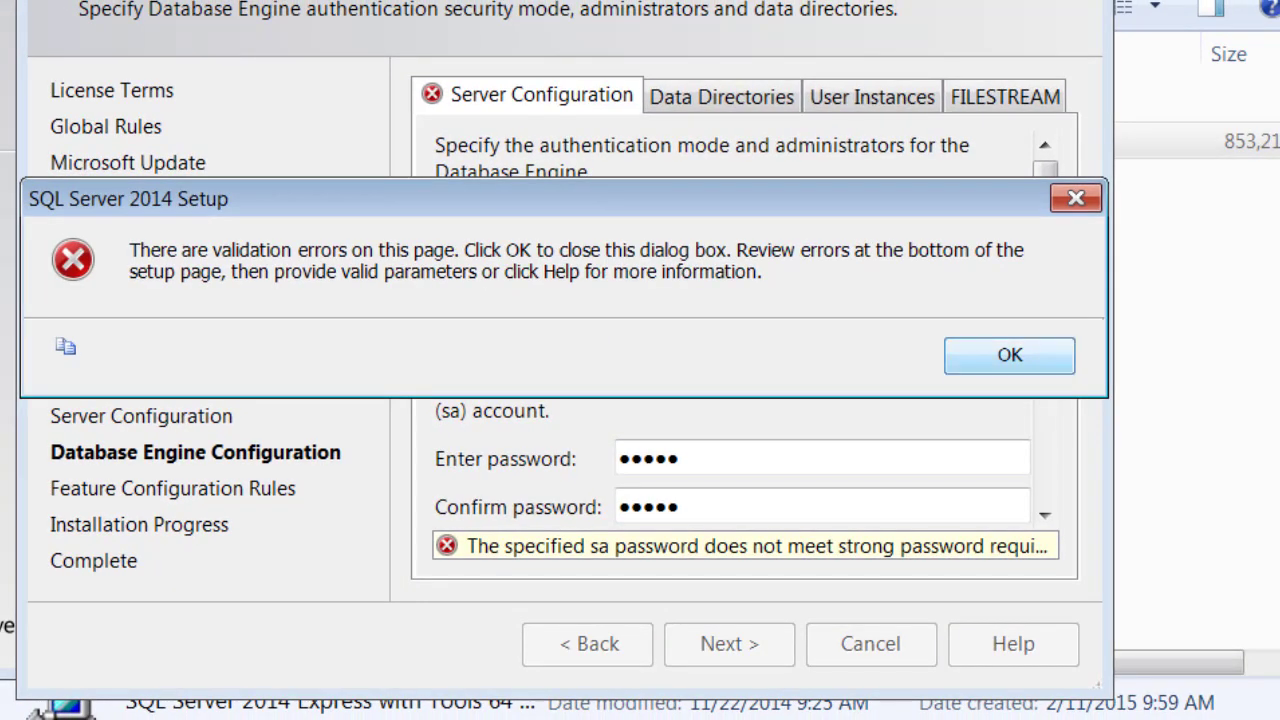
key(Return)
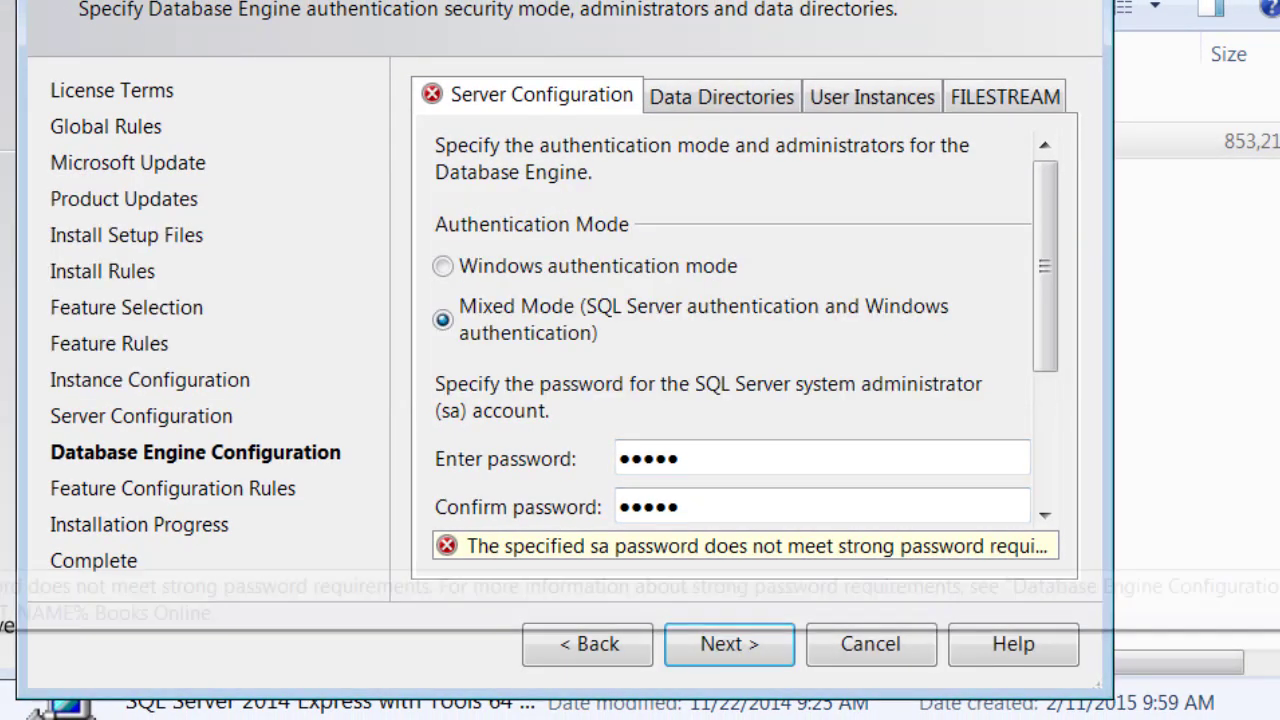
Replace it with a confirmed 8-character sa password and start the installation.
drag(690, 459, 617, 459)
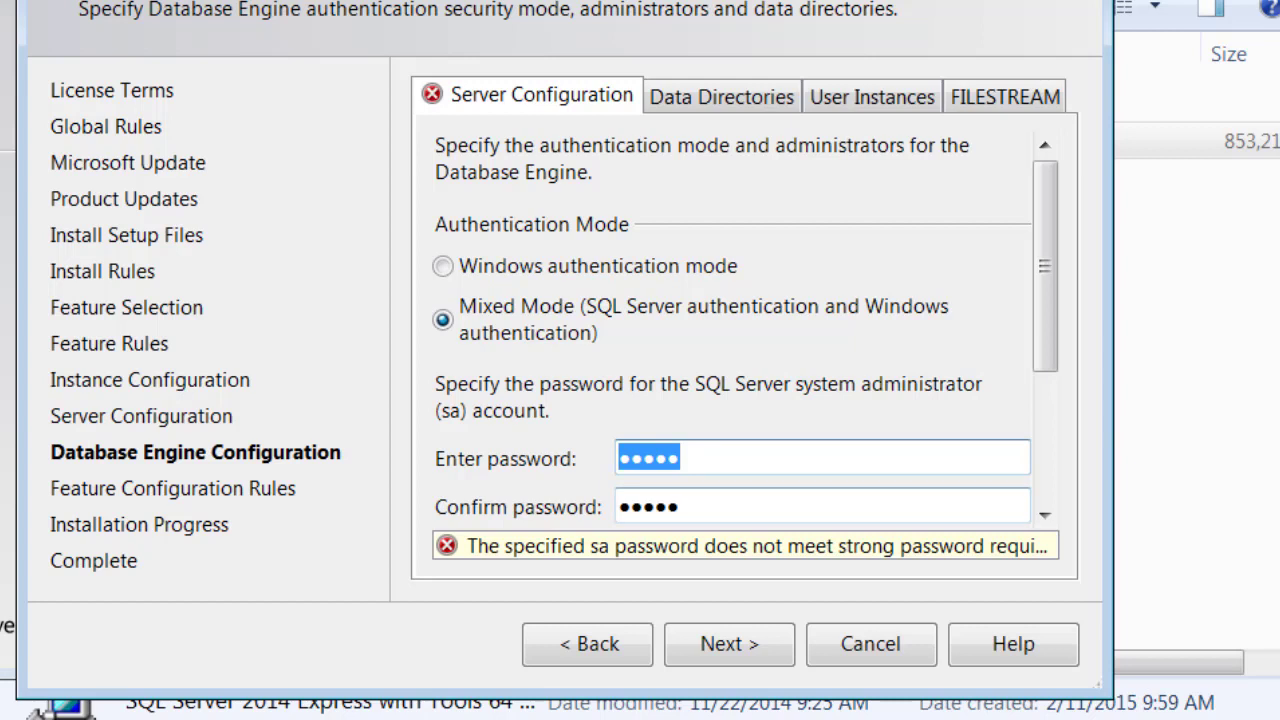
text(*****)
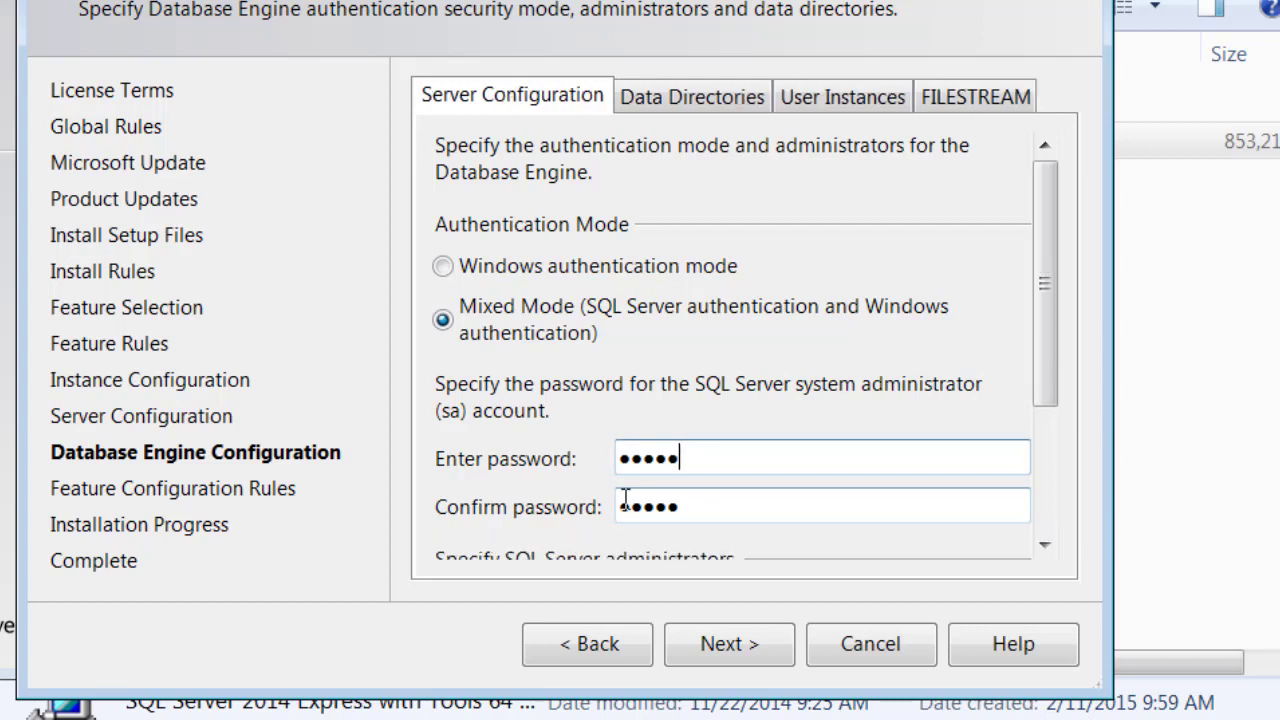
text(***)
key(Tab)
text(****)
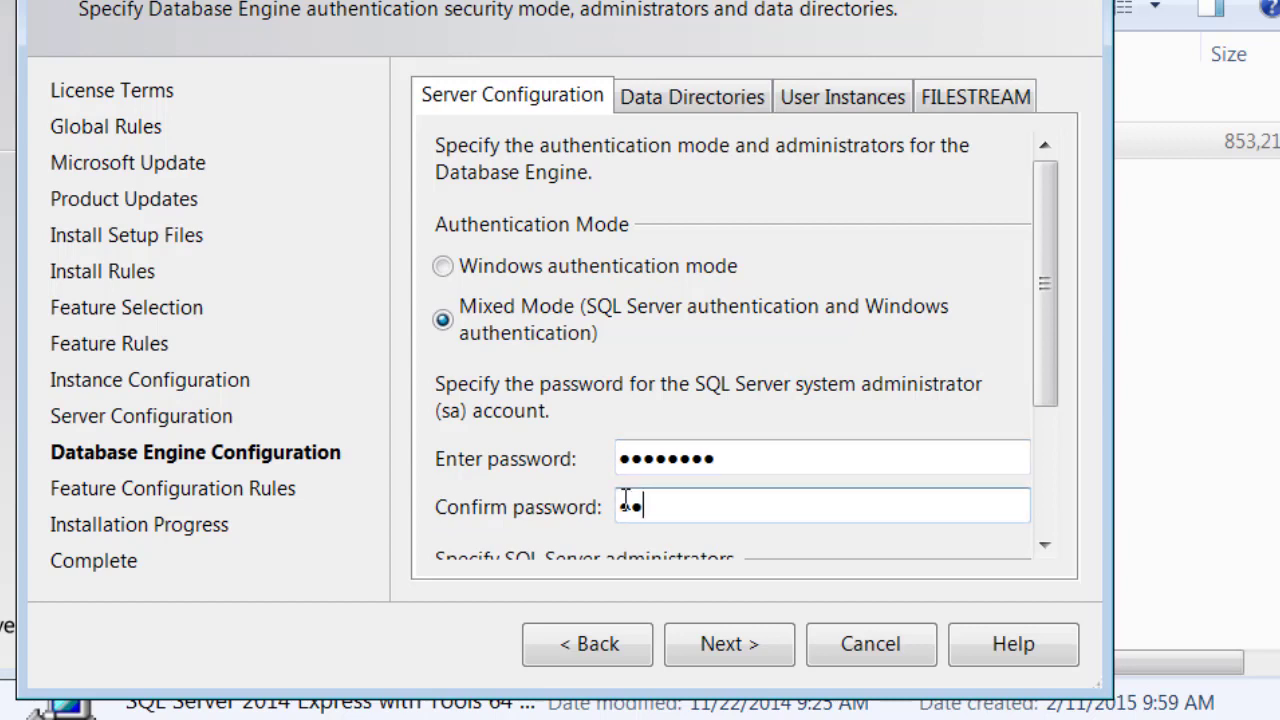
text(****)
click(729, 643)
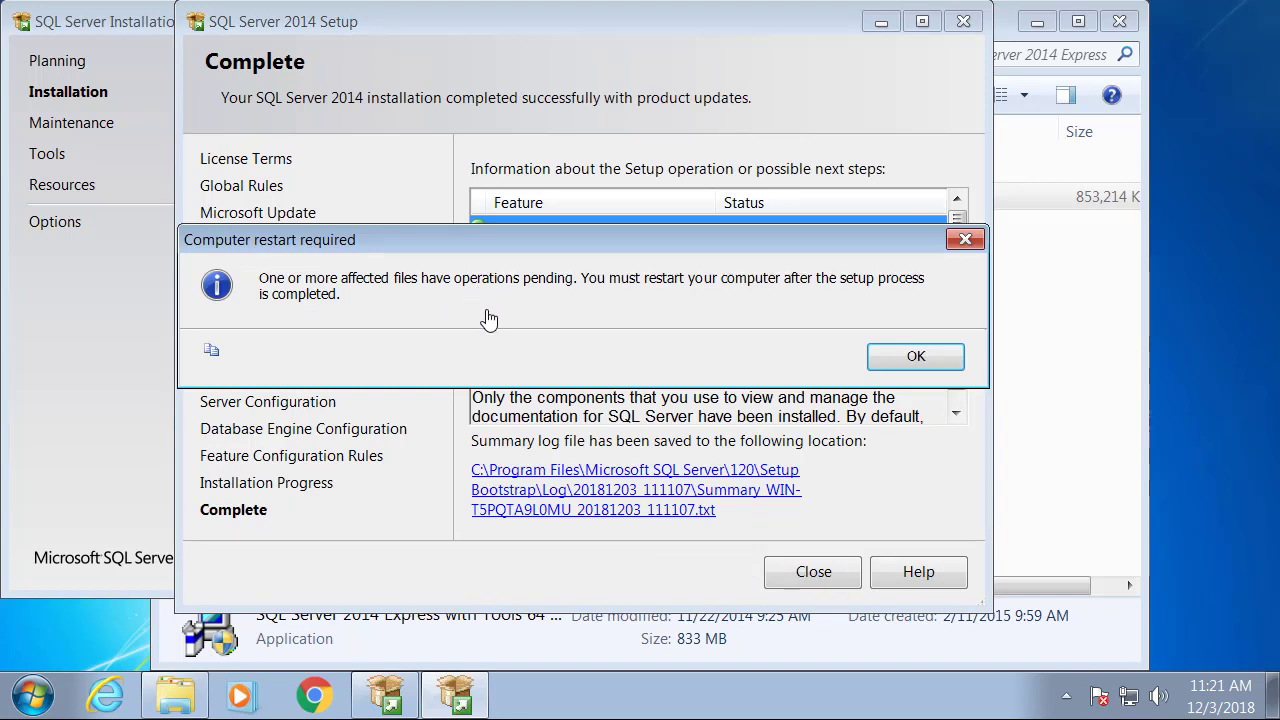
Acknowledge the restart-required notice and close the finished setup wizard.
click(916, 360)
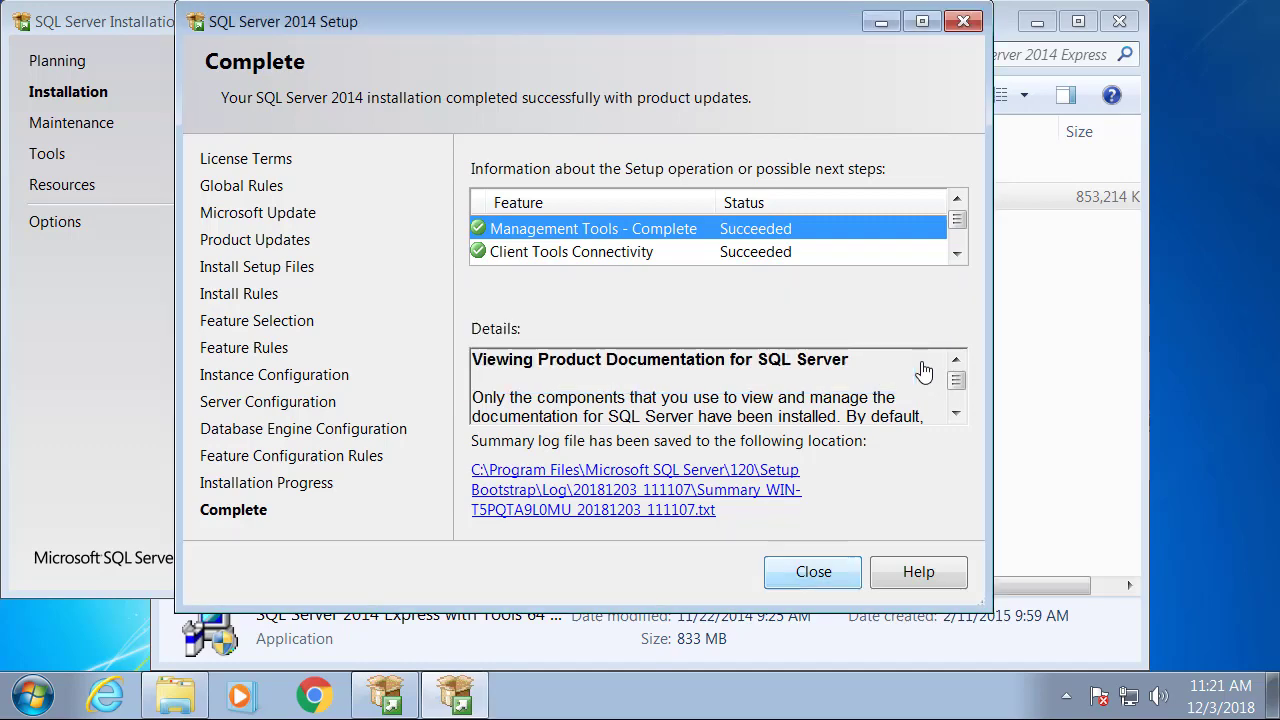
key(Return)
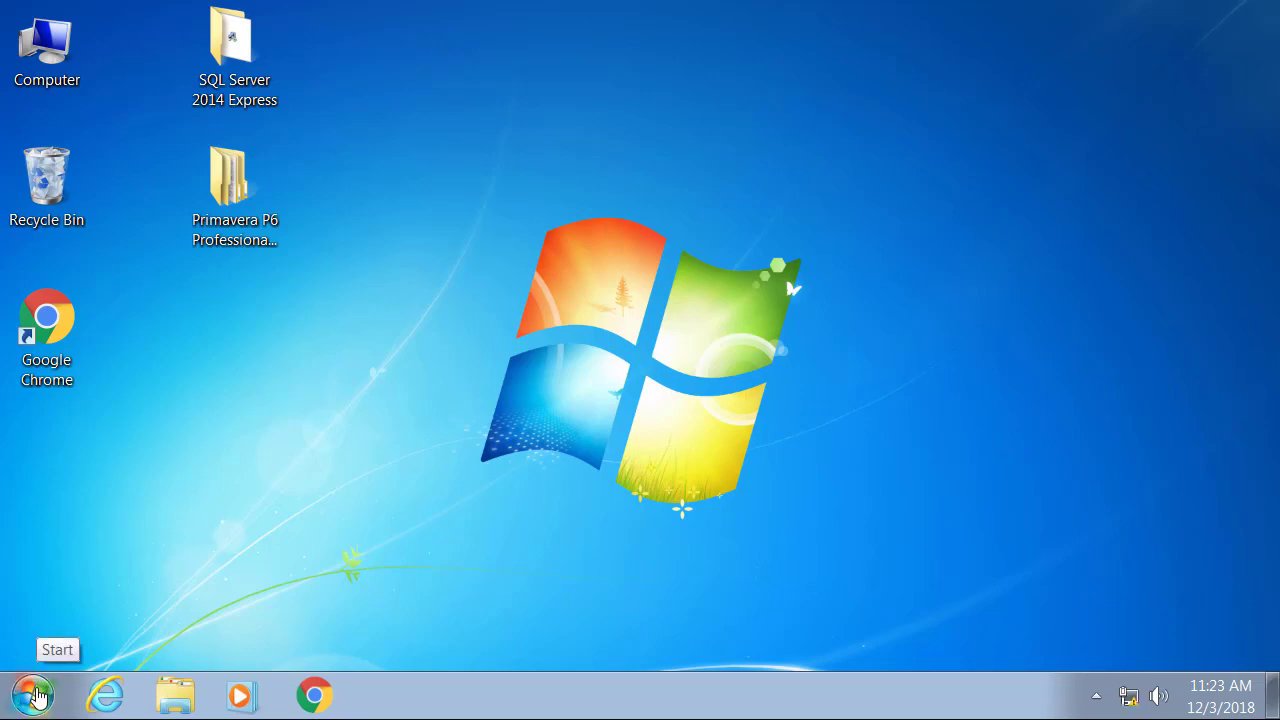
Launch SQL Server 2014 Management Studio from All Programs > Microsoft SQL Server 2014.
click(34, 695)
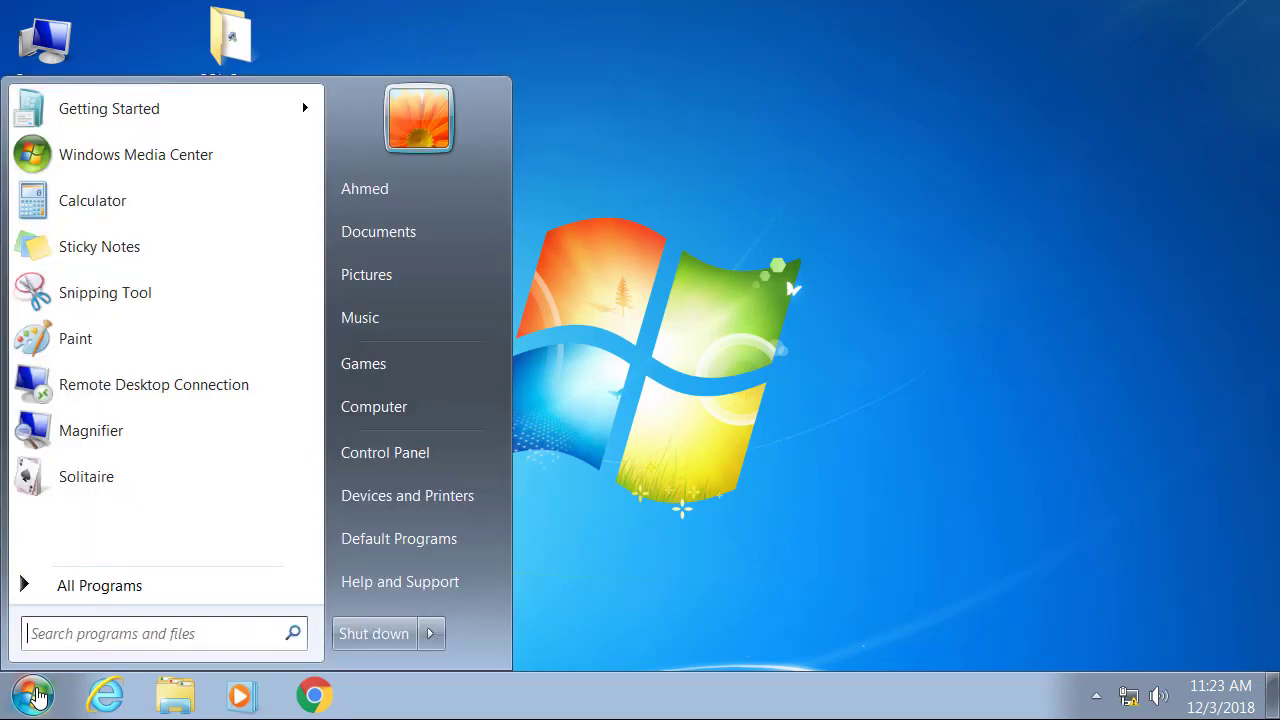
click(99, 586)
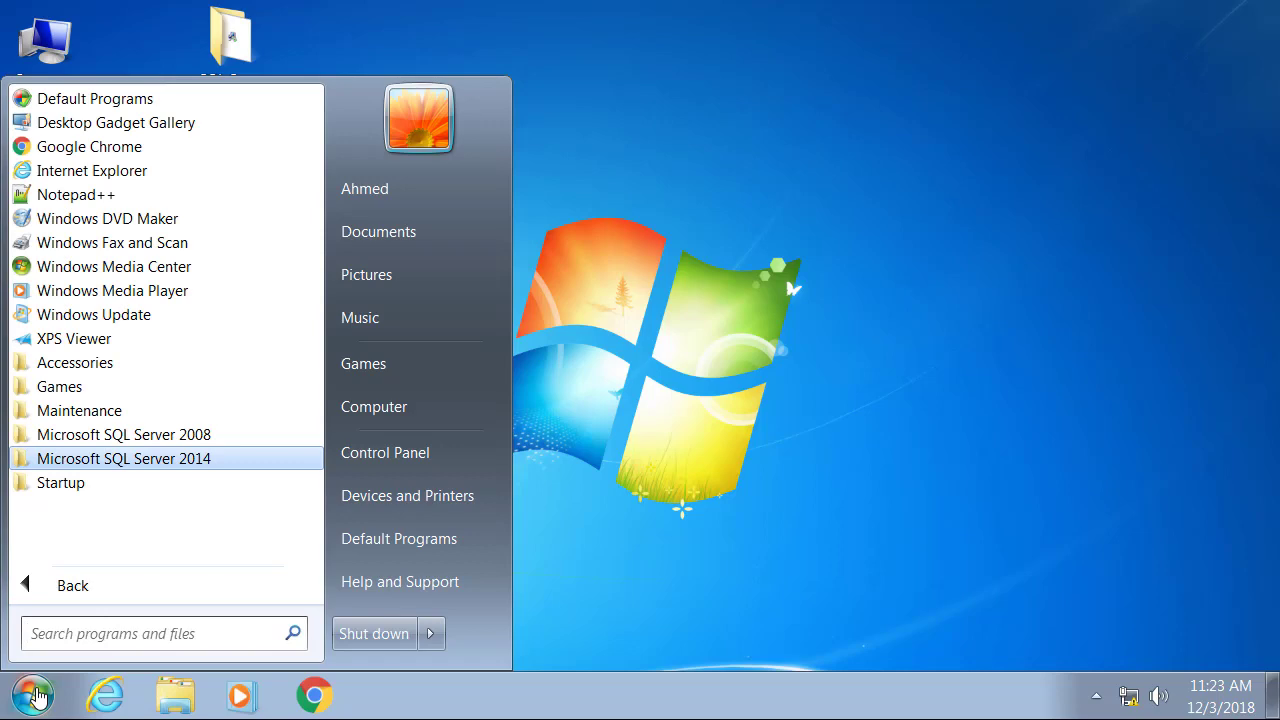
click(124, 459)
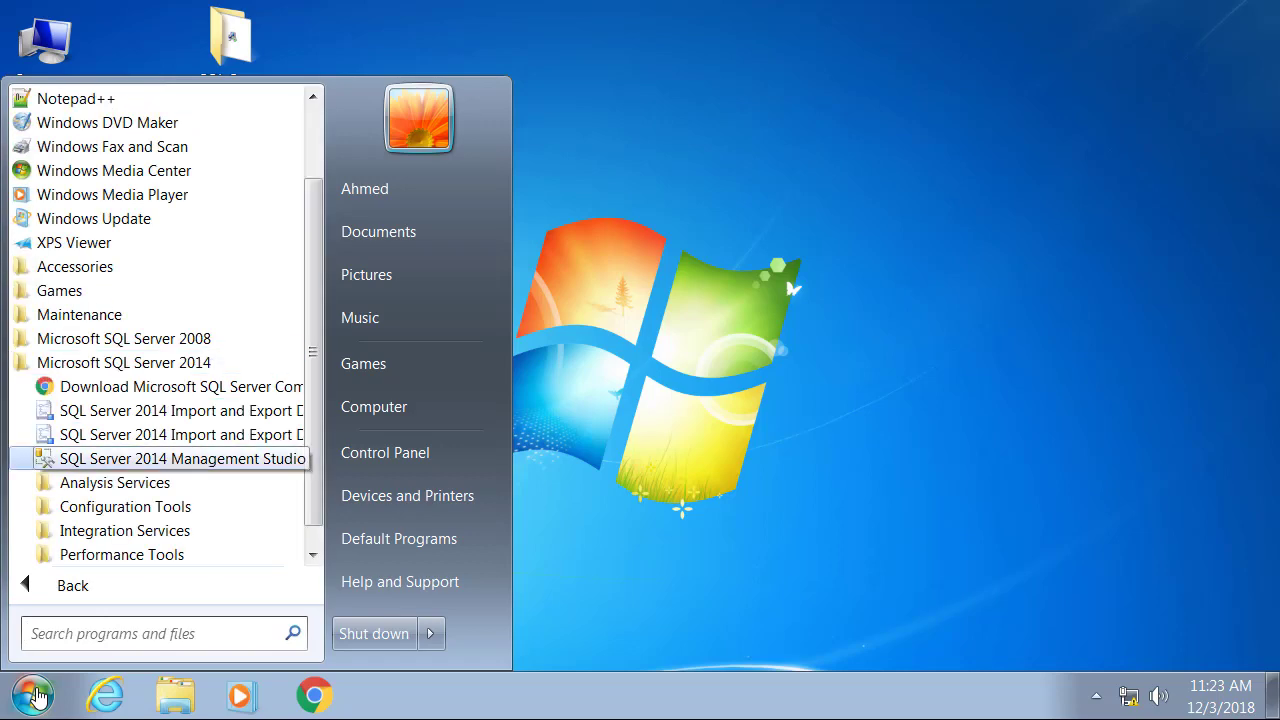
click(150, 458)
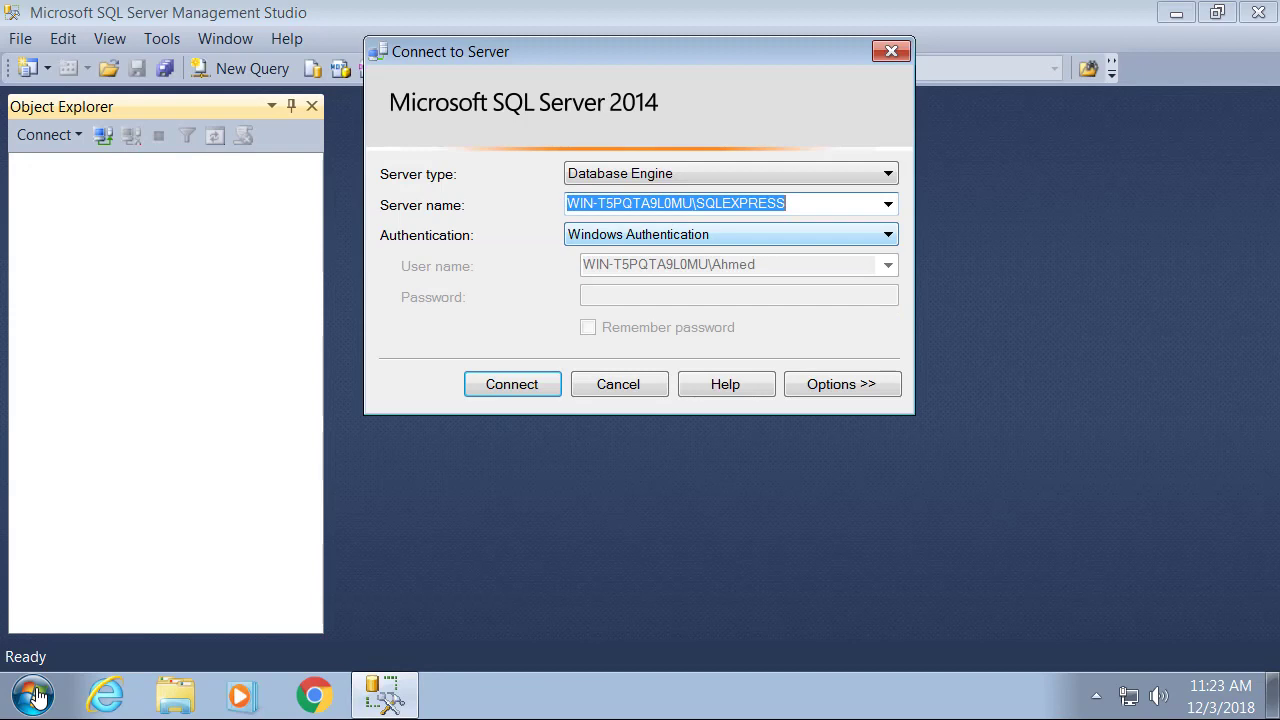
Switch the SQLEXPRESS connection to SQL Server Authentication with login sa.
click(730, 235)
click(700, 272)
click(700, 266)
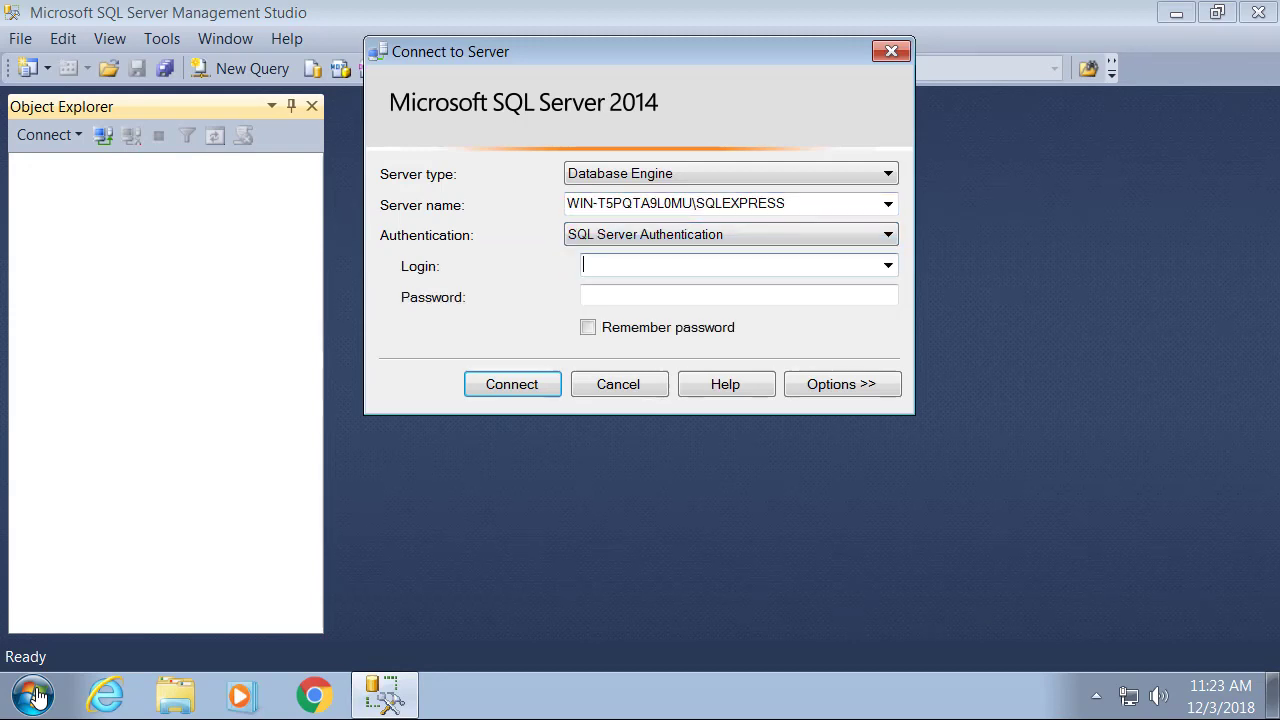
text(sa)
key(Tab)
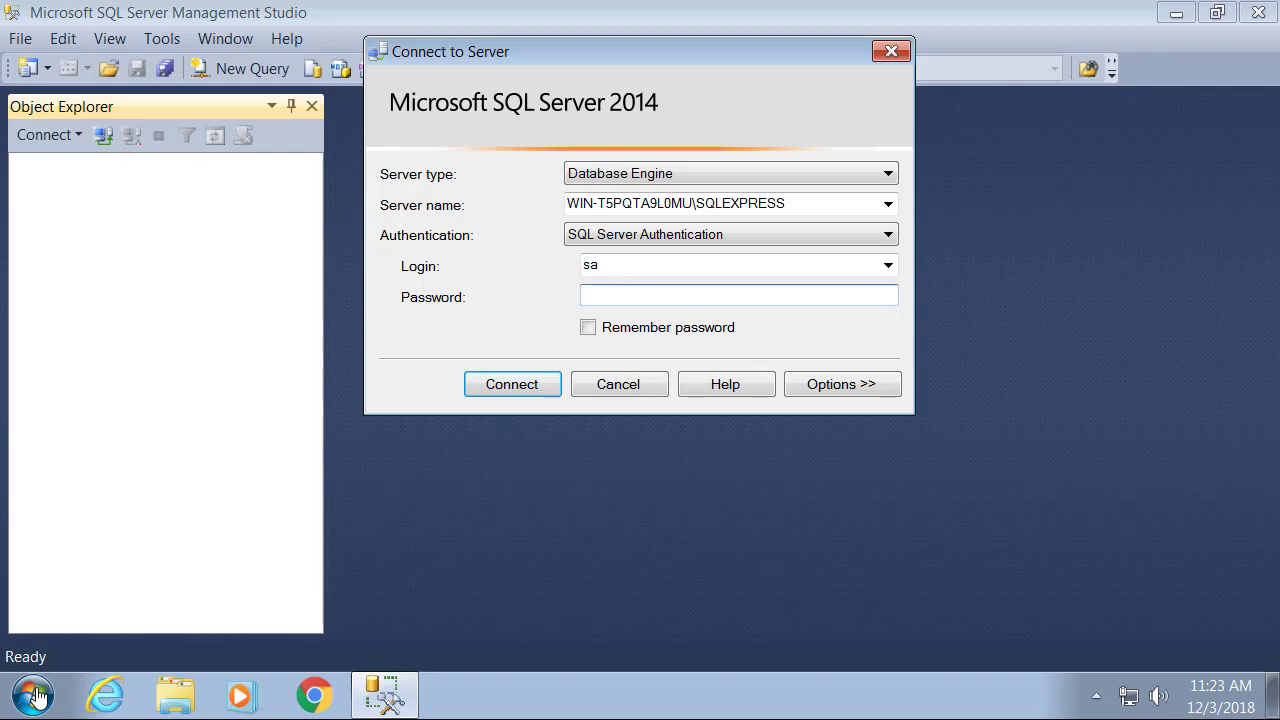
Enter the sa password and open the SQL Server customer feedback options from the tray.
text(********)
key(ctrl+a)
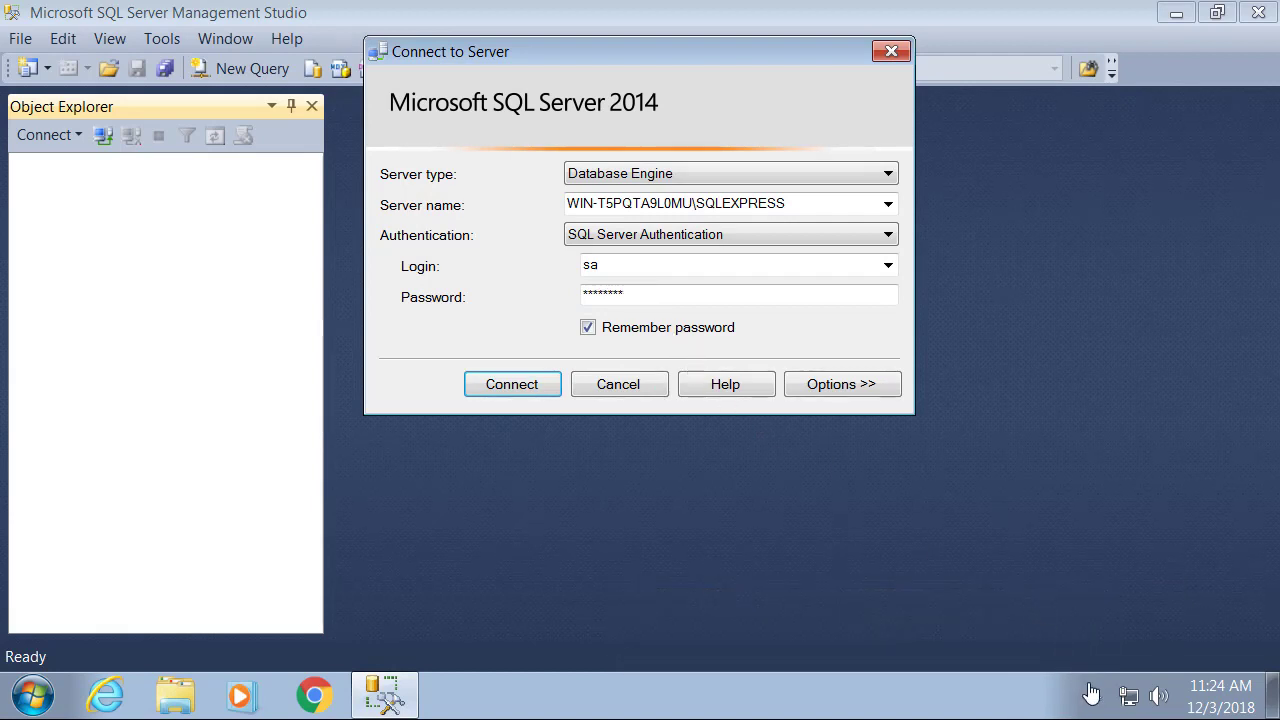
click(1093, 701)
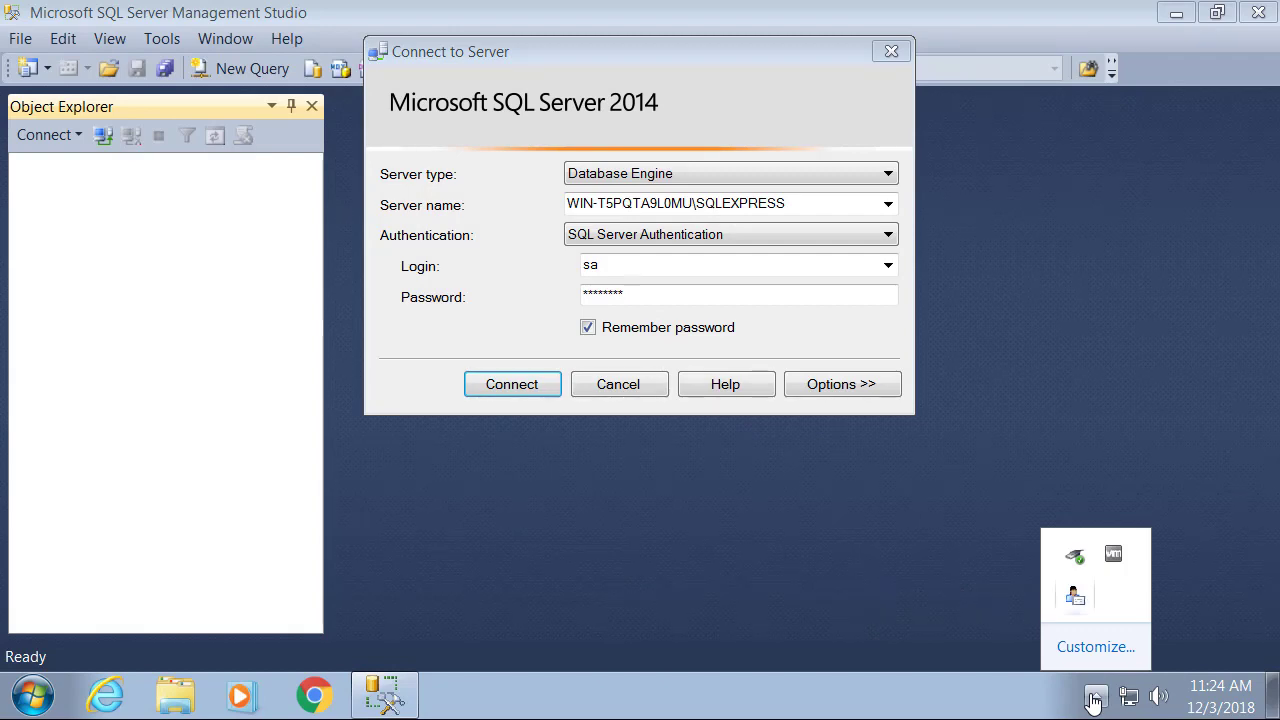
click(1075, 597)
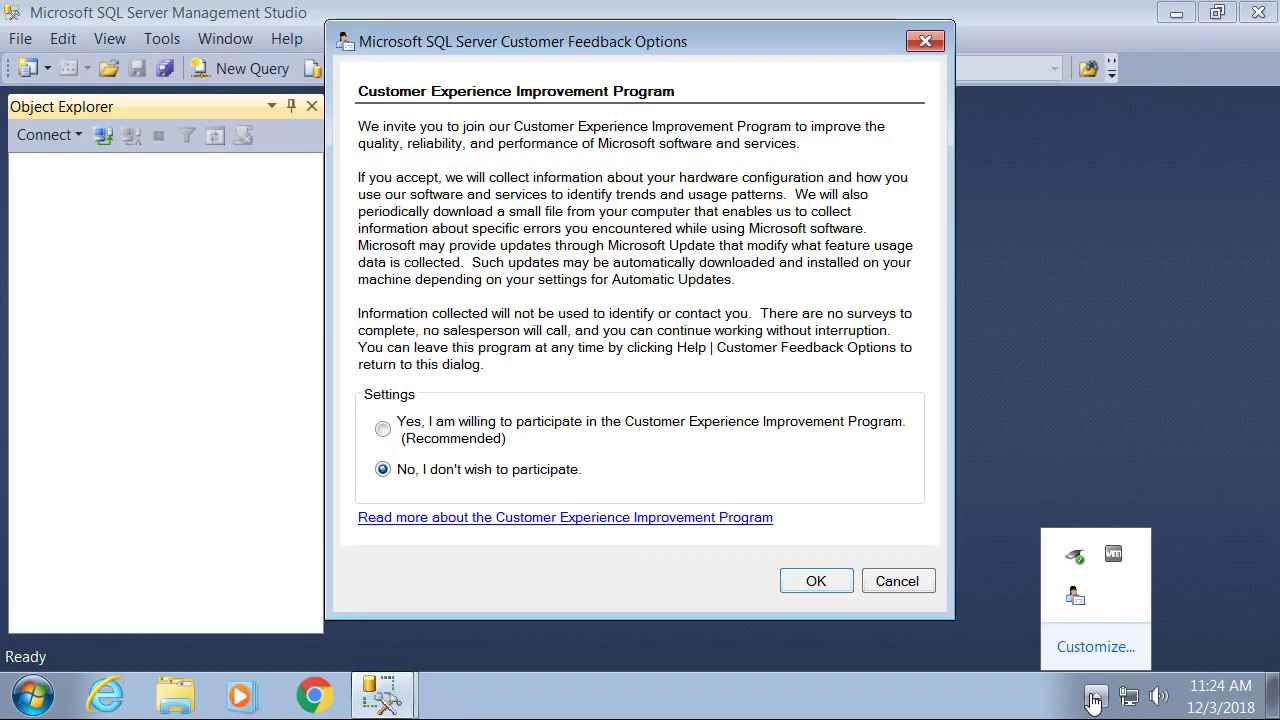
Connect to SQLEXPRESS, expand Databases in Object Explorer, and minimize Management Studio.
key(Return)
key(Return)
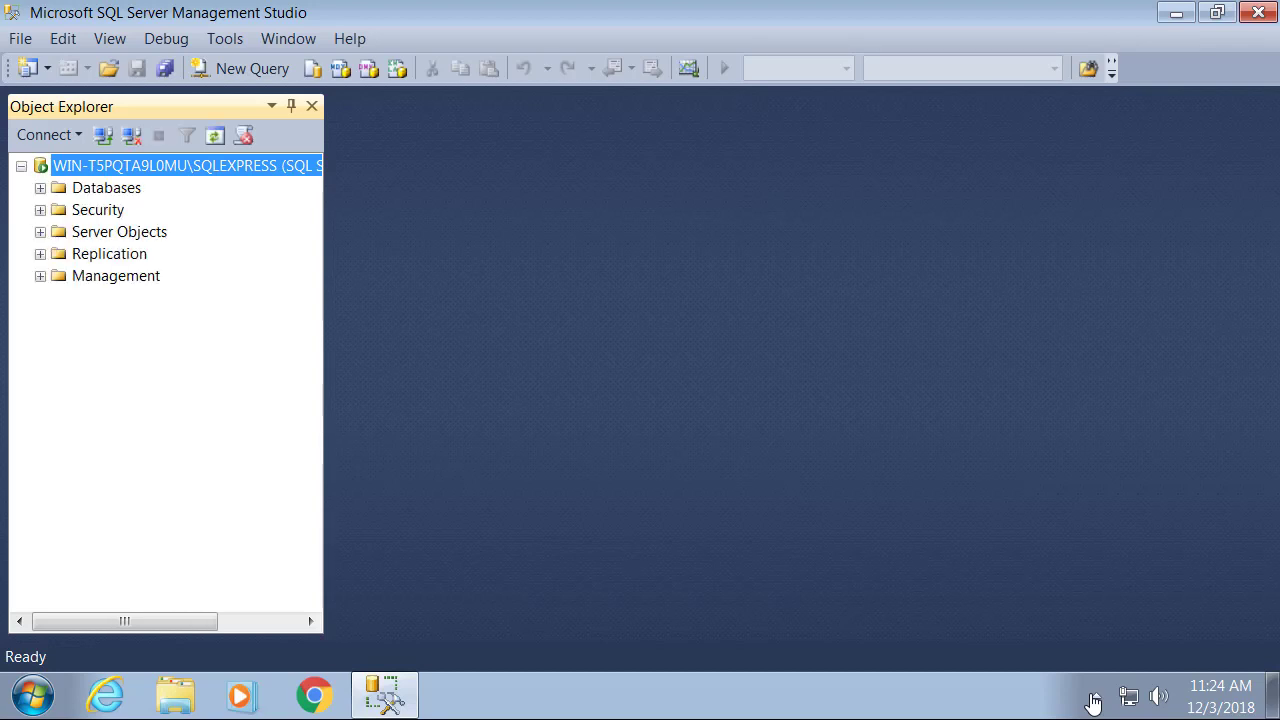
key(Down)
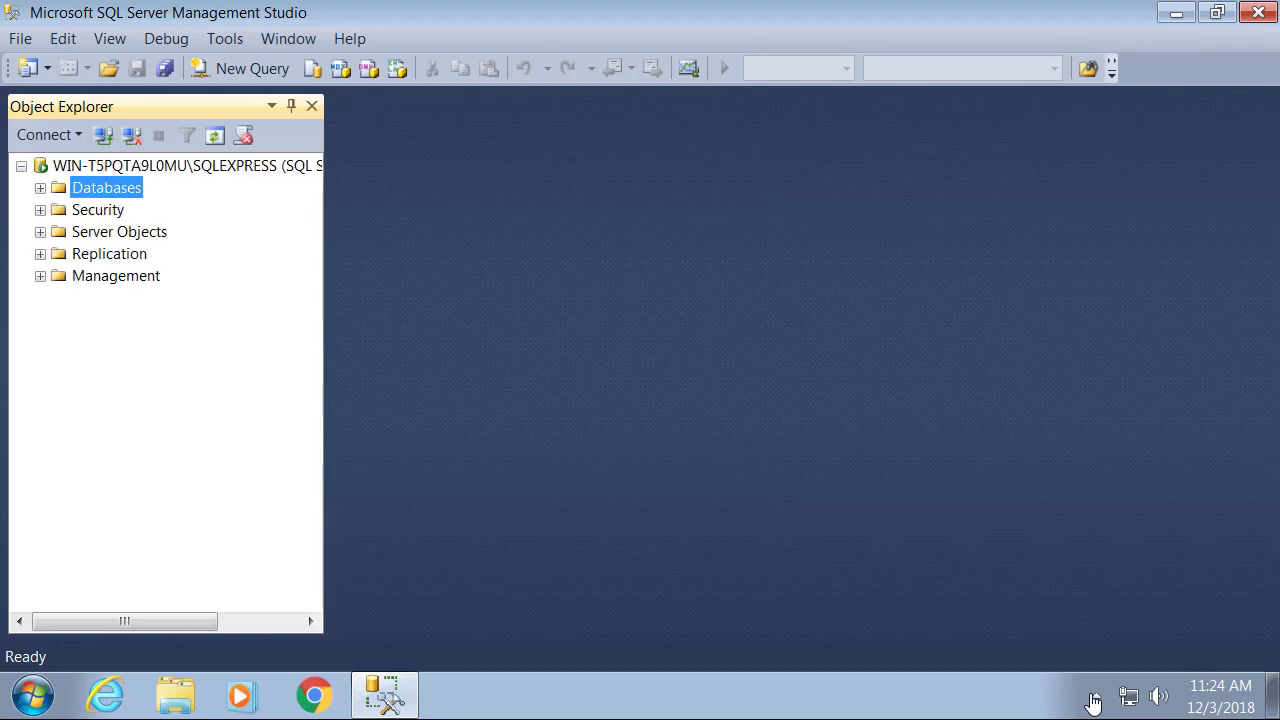
key(Right)
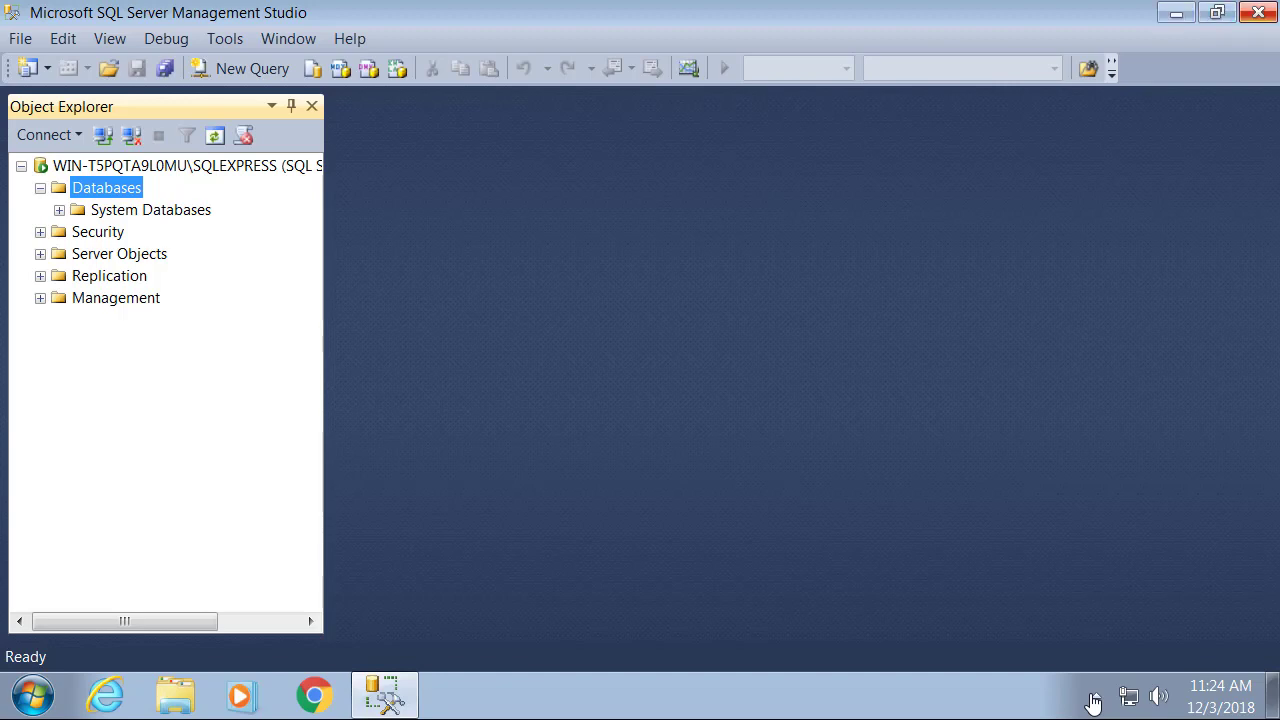
click(1177, 13)
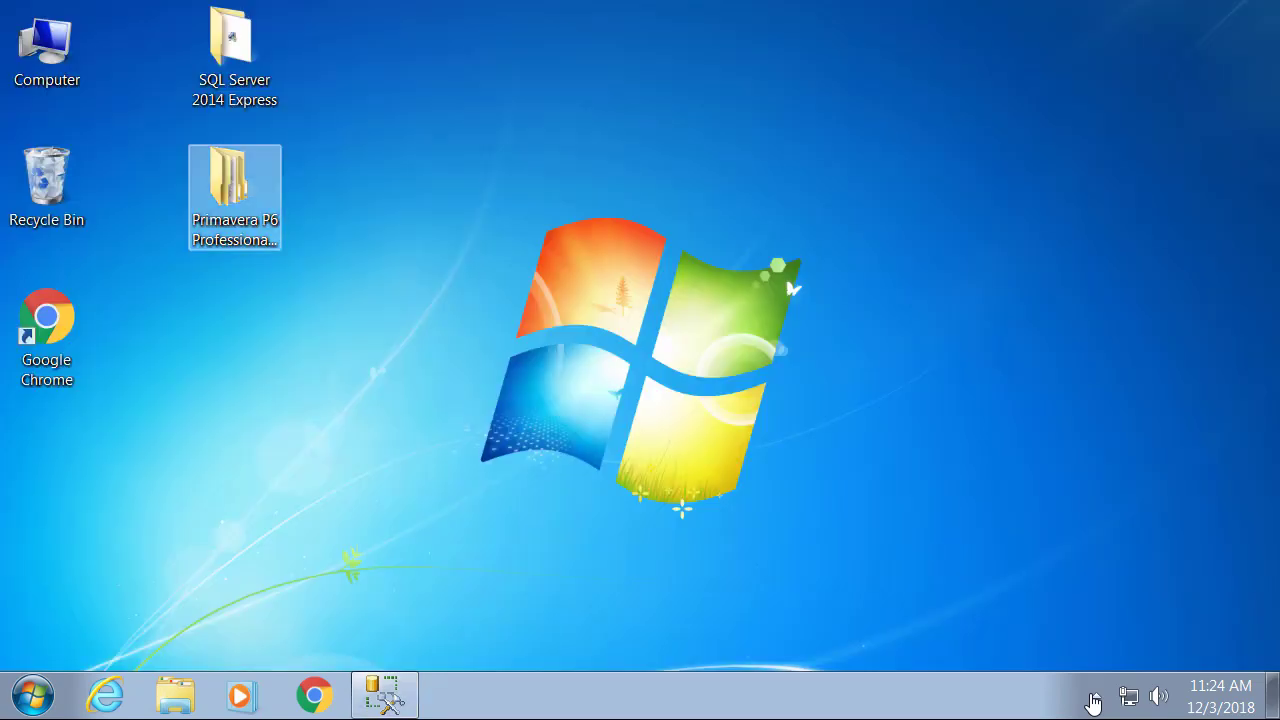
Browse the V978868-01 zip's P6_Pro_R188 folders, then return to the Primavera P6 folder.
key(Return)
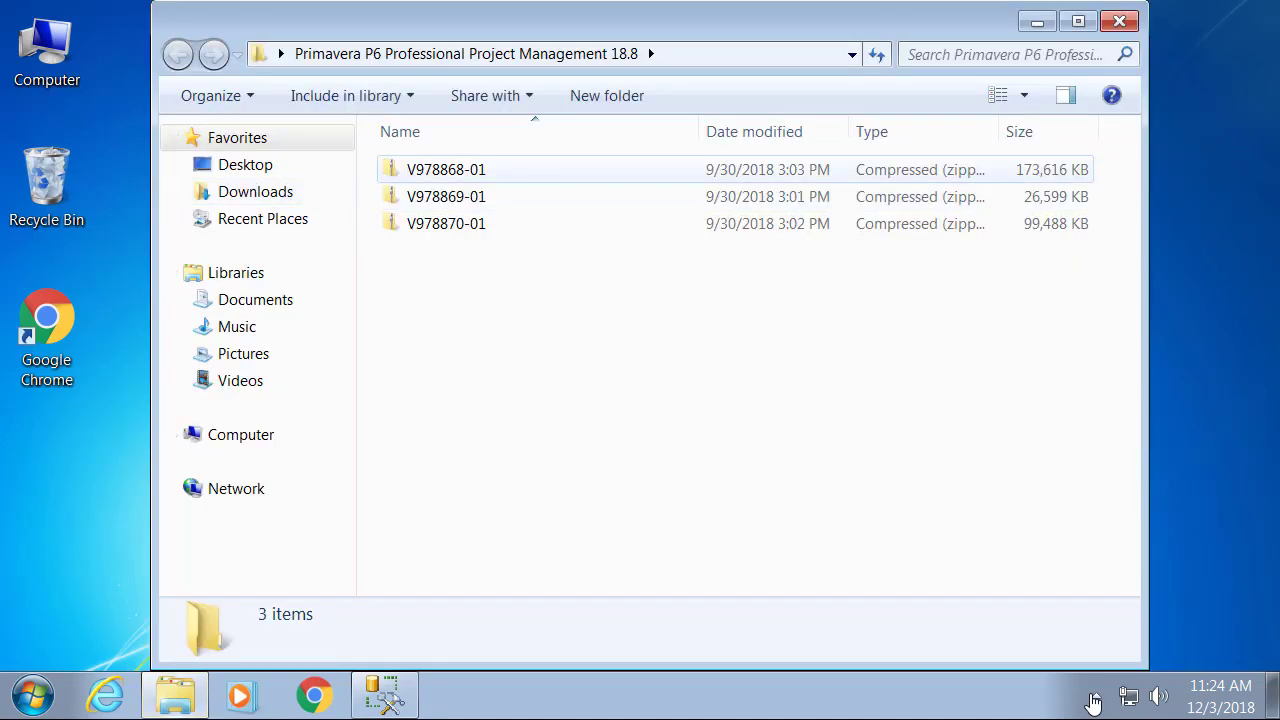
click(446, 170)
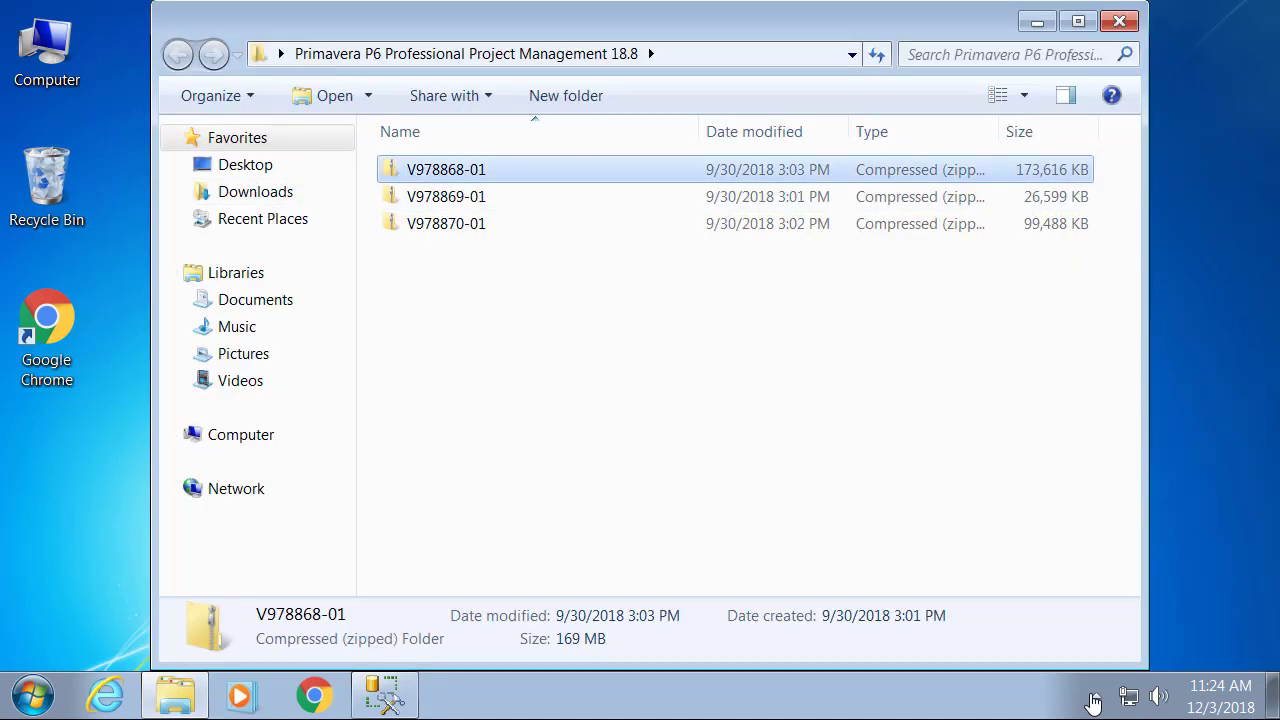
key(shift+F10)
key(Return)
key(Return)
key(Down)
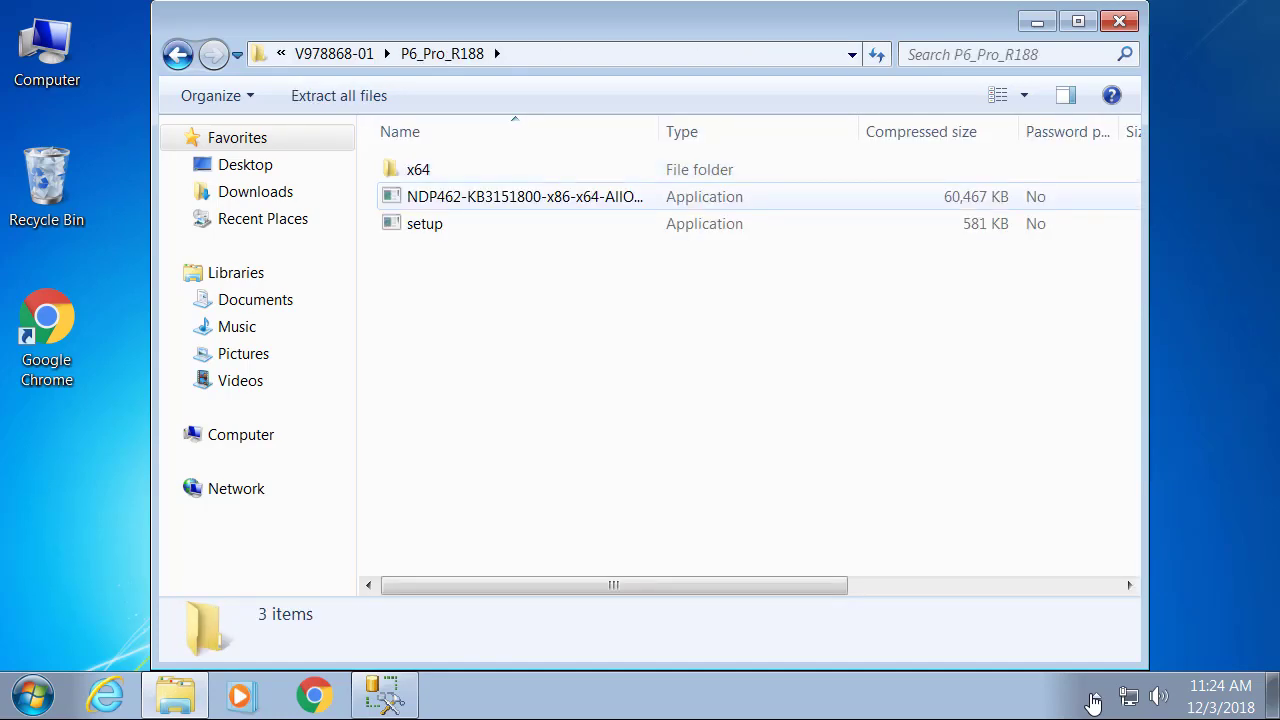
key(Up)
key(Return)
key(Down)
key(Return)
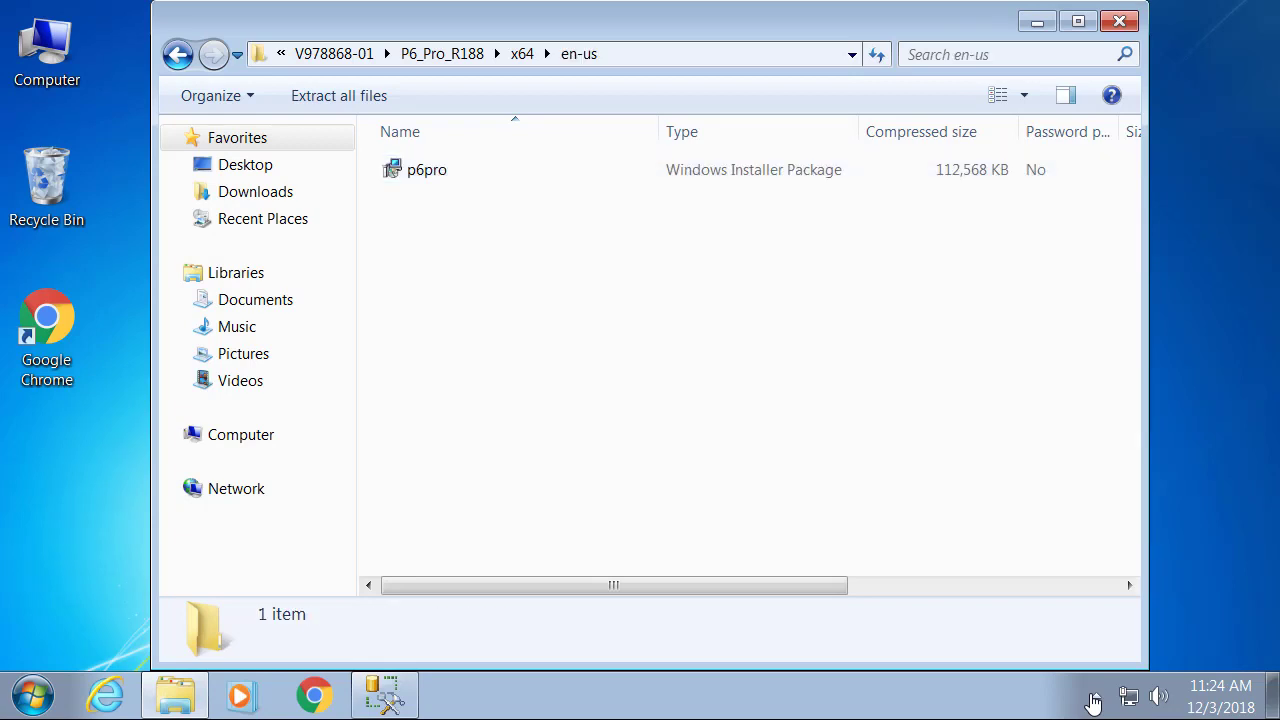
key(BackSpace)
key(BackSpace)
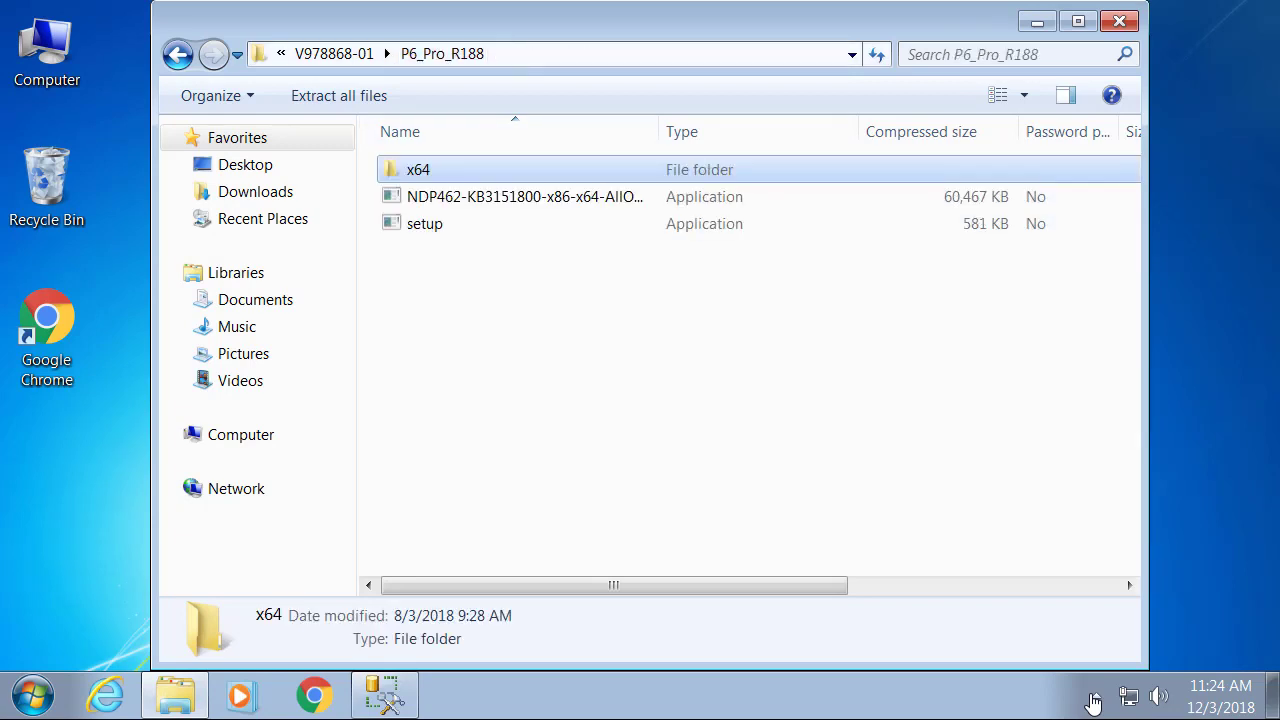
key(BackSpace)
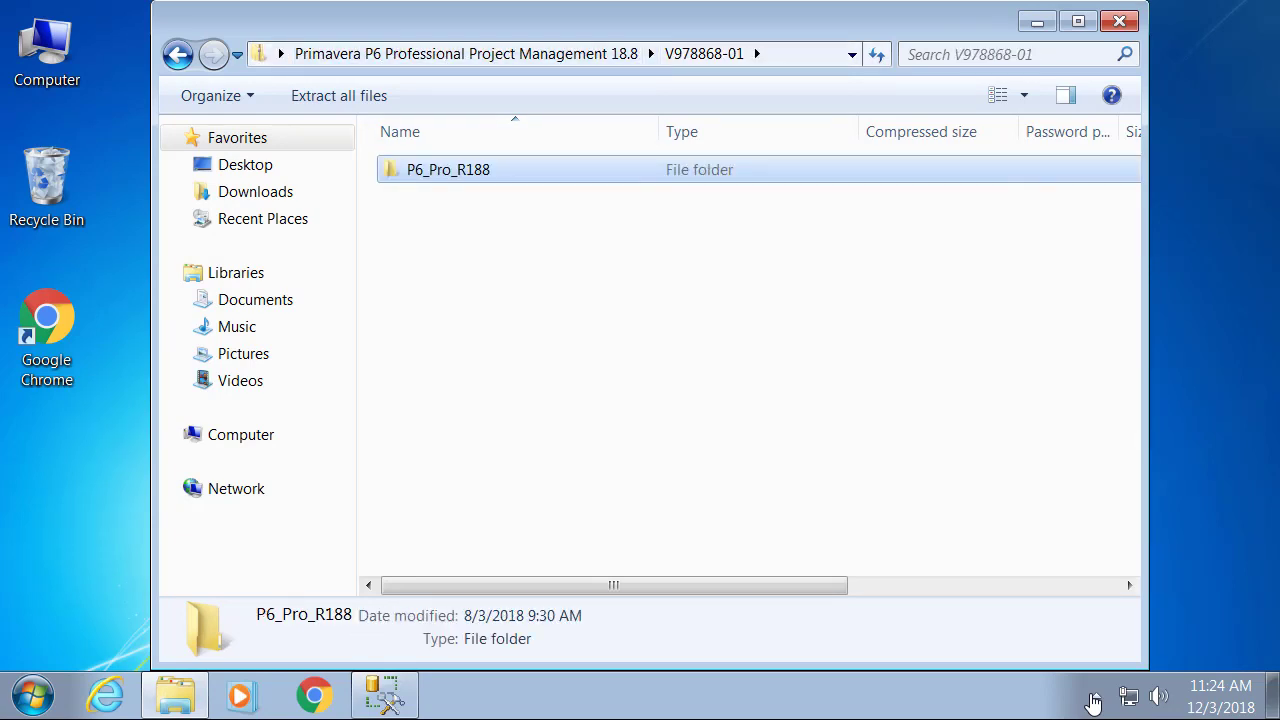
key(BackSpace)
Open V978869-01 > P6_R188_Database and run dbsetup.
key(Down)
key(Return)
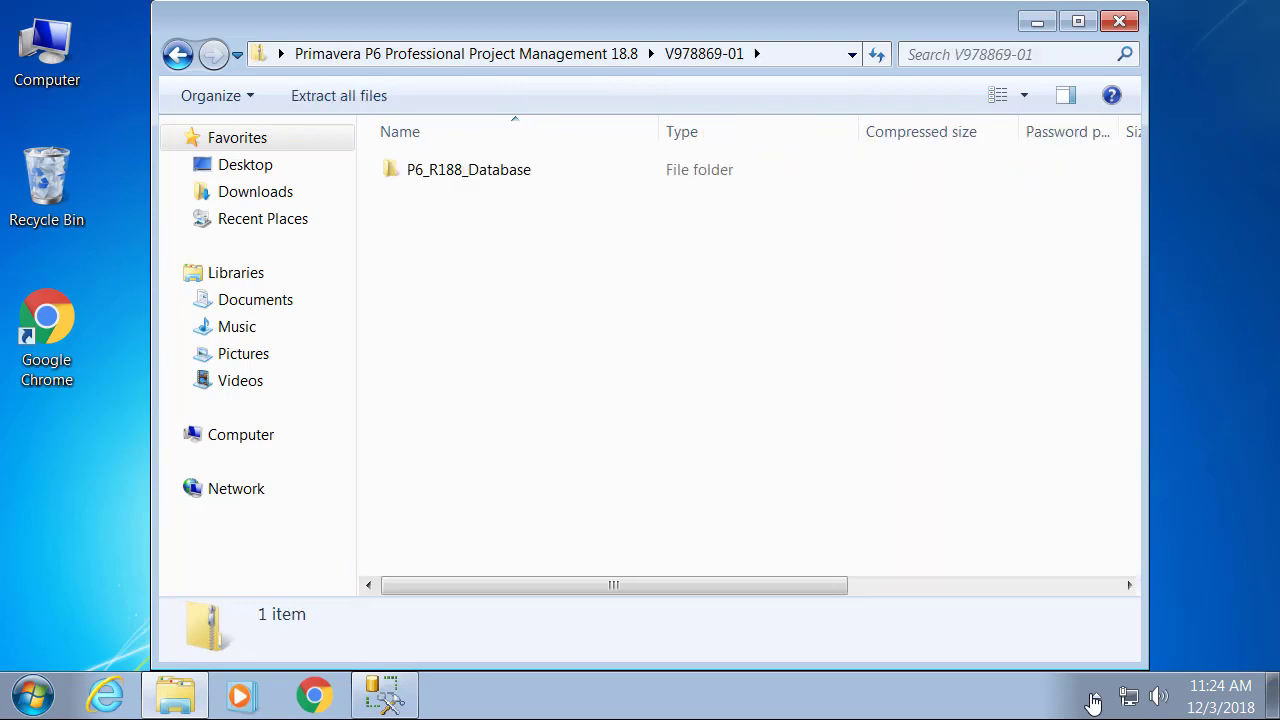
key(Down)
key(Return)
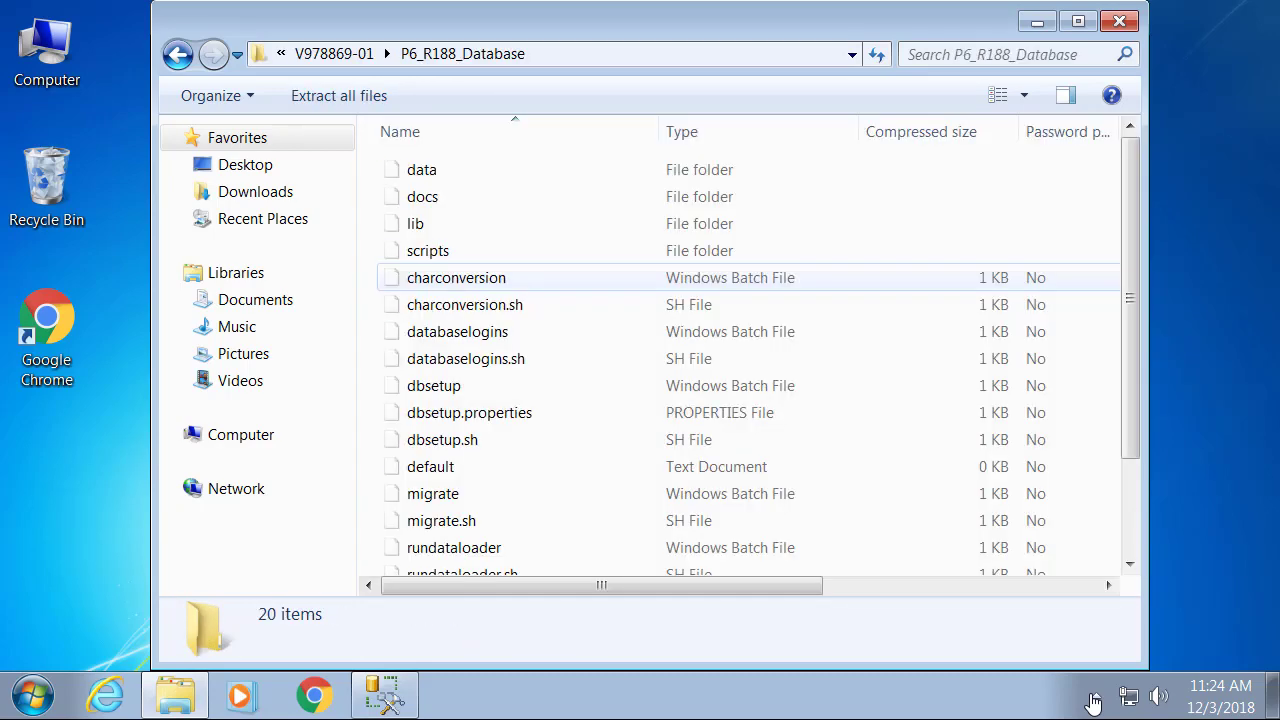
key(Down)
key(Down)
key(Down)
key(Down)
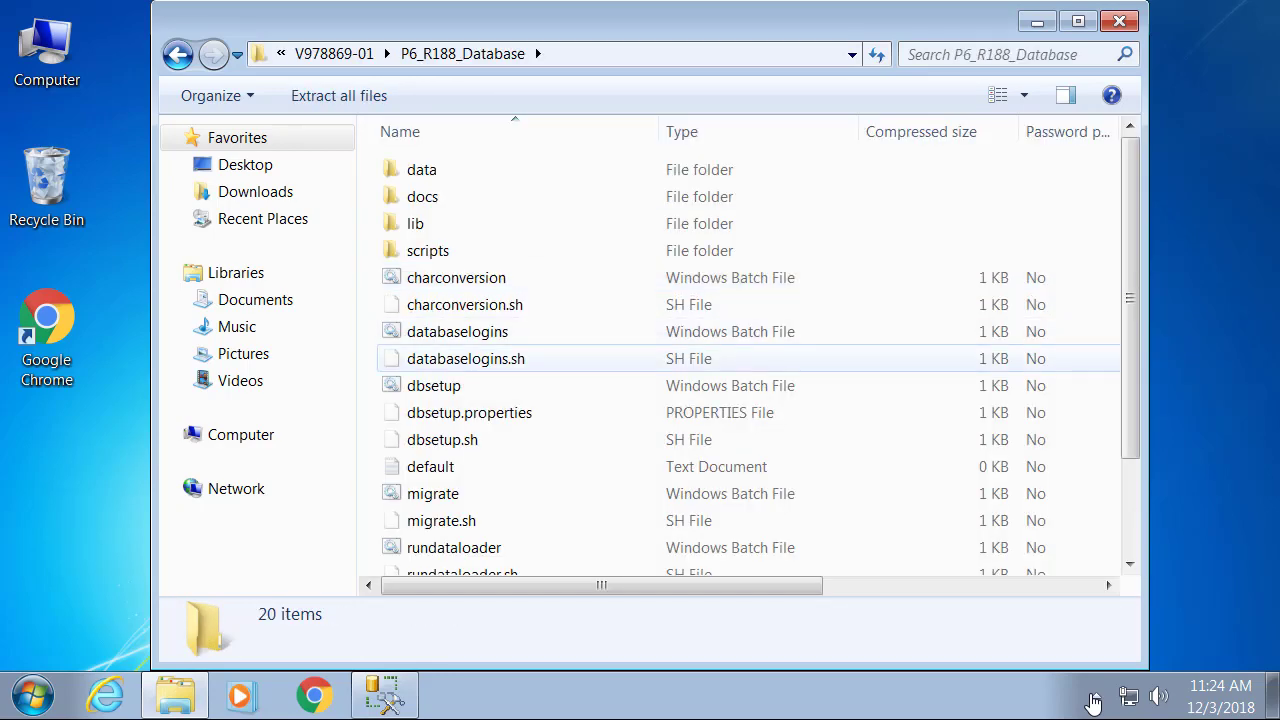
key(Return)
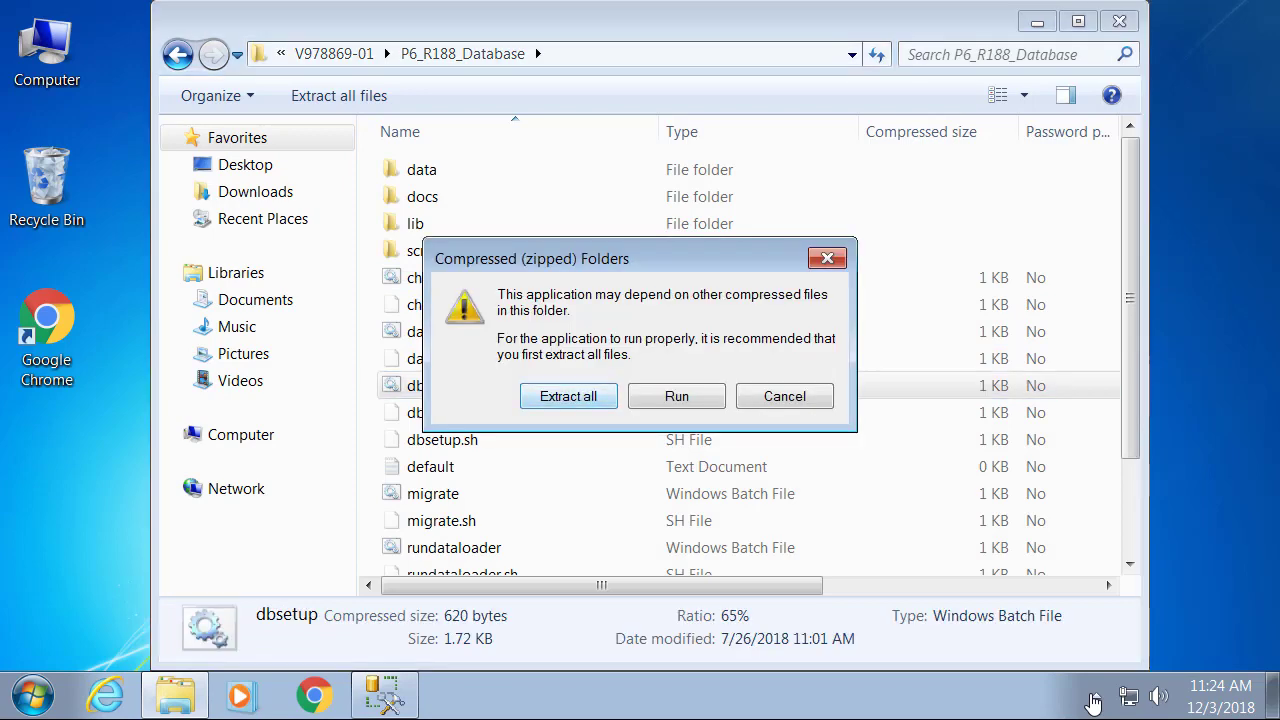
Run dbsetup without extracting, see the JAVA_HOME IS NOT SET error, and open Chrome.
key(Tab)
key(Return)
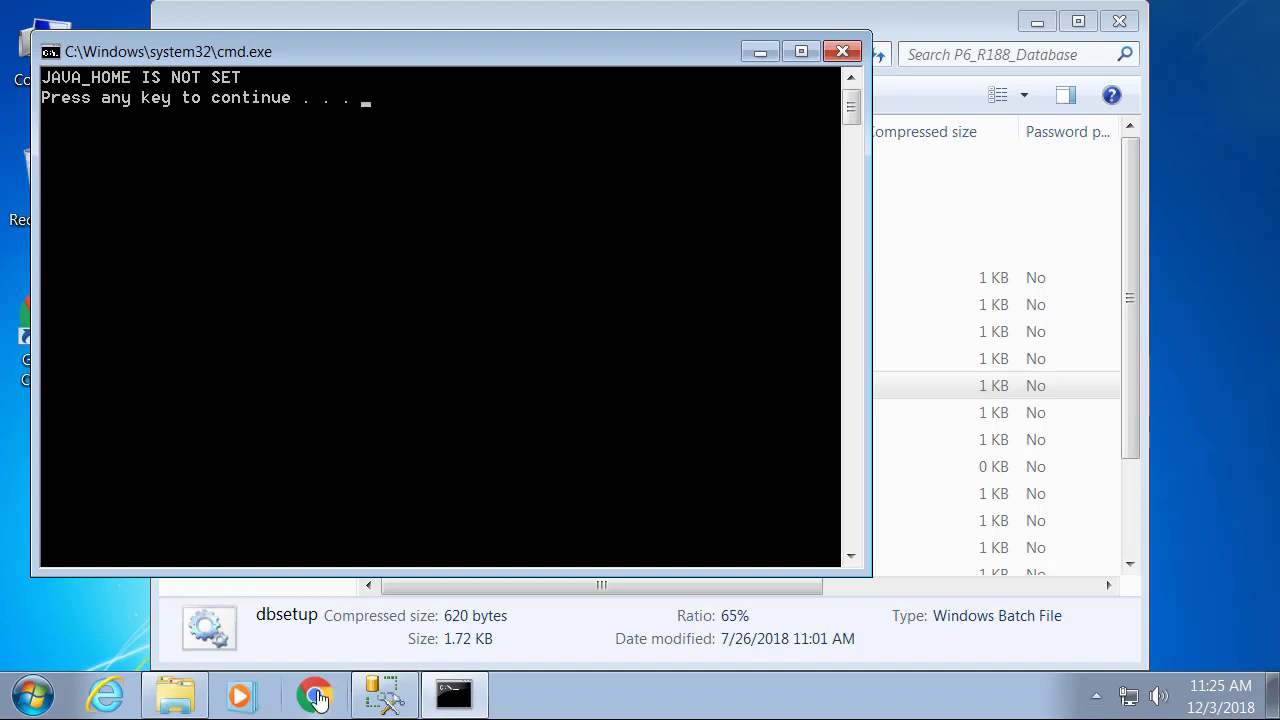
click(320, 700)
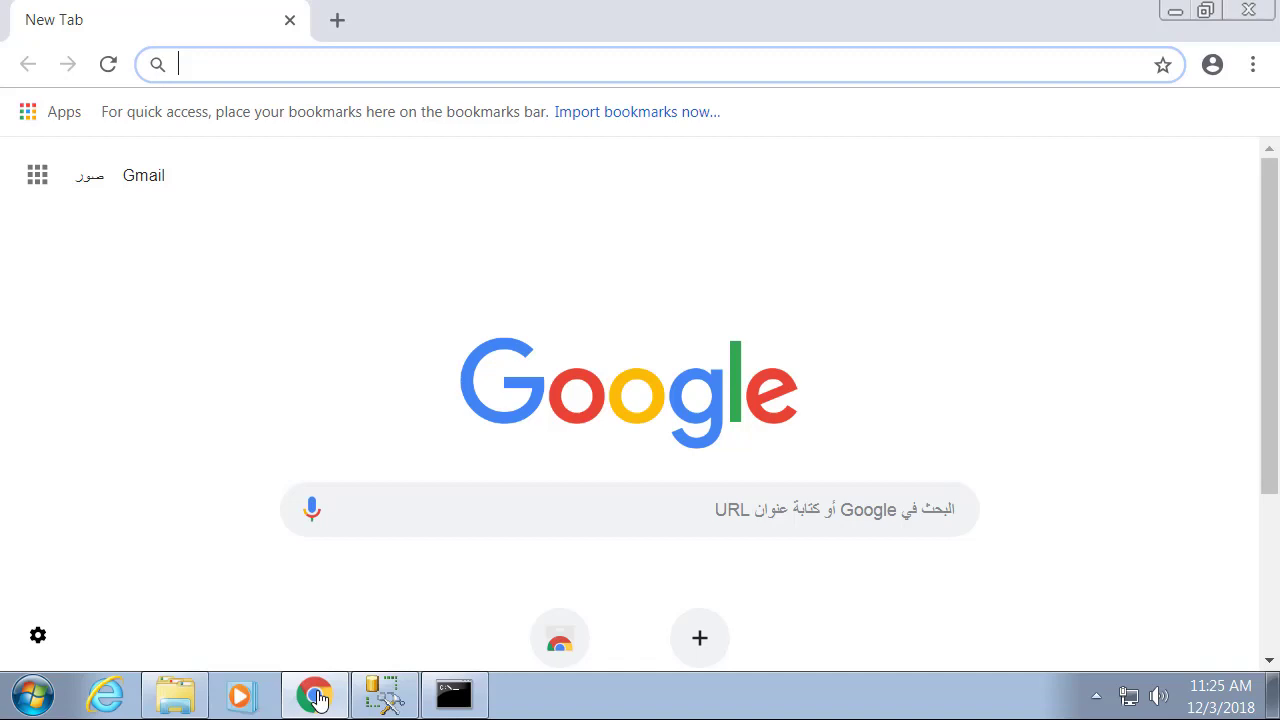
Search 'java jre', download server-jre-8u191-windows-x64.tar.gz from Oracle, and show the downloads list.
text(java jre)
key(Return)
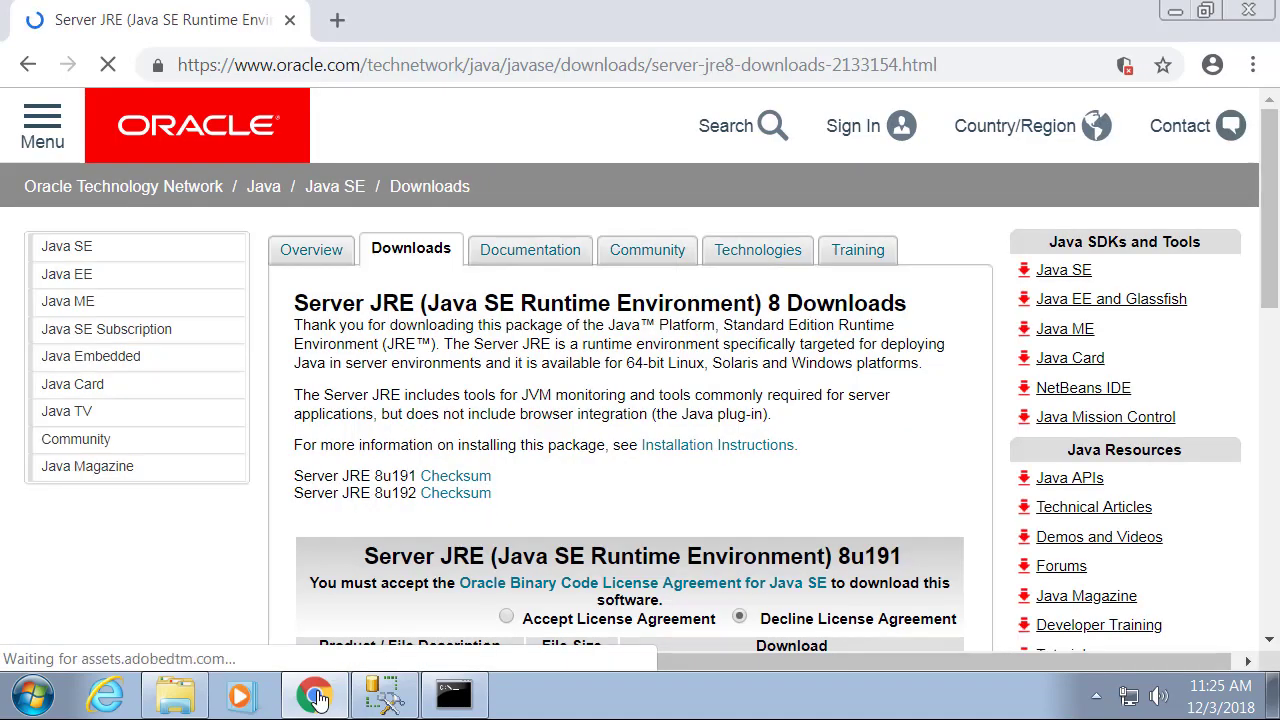
scroll(316, 698, down, 4)
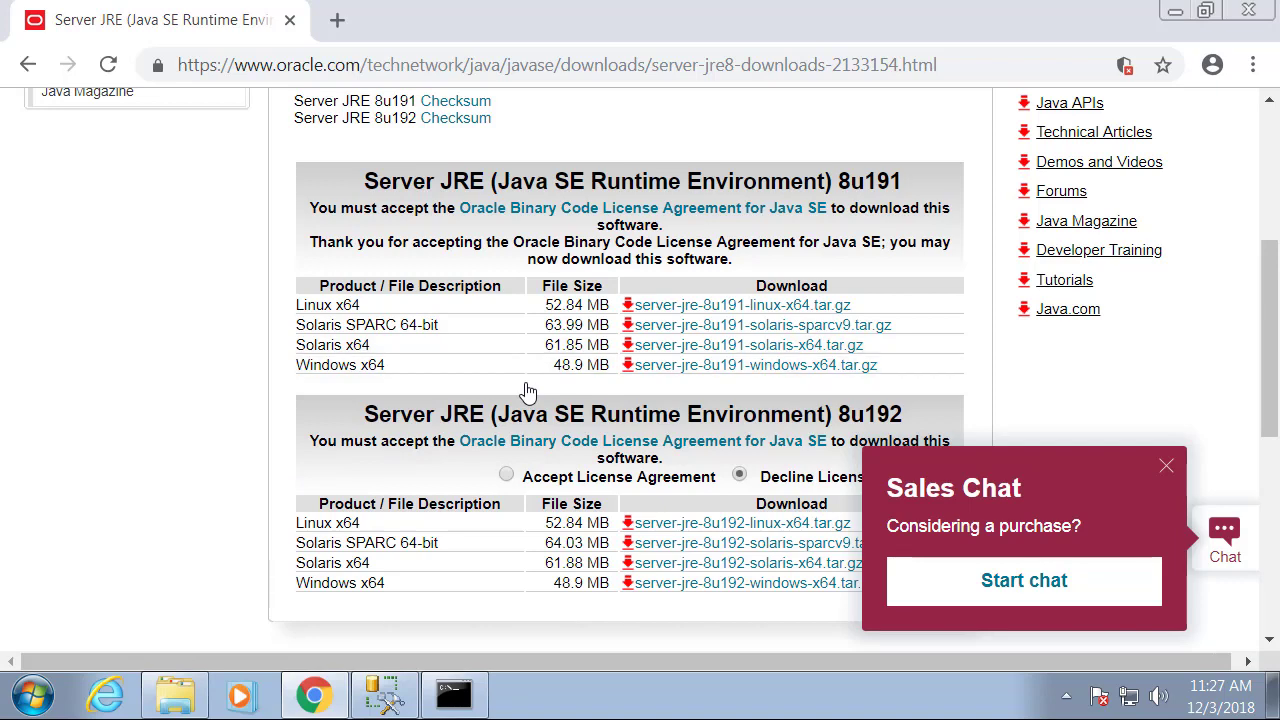
key(ctrl+j)
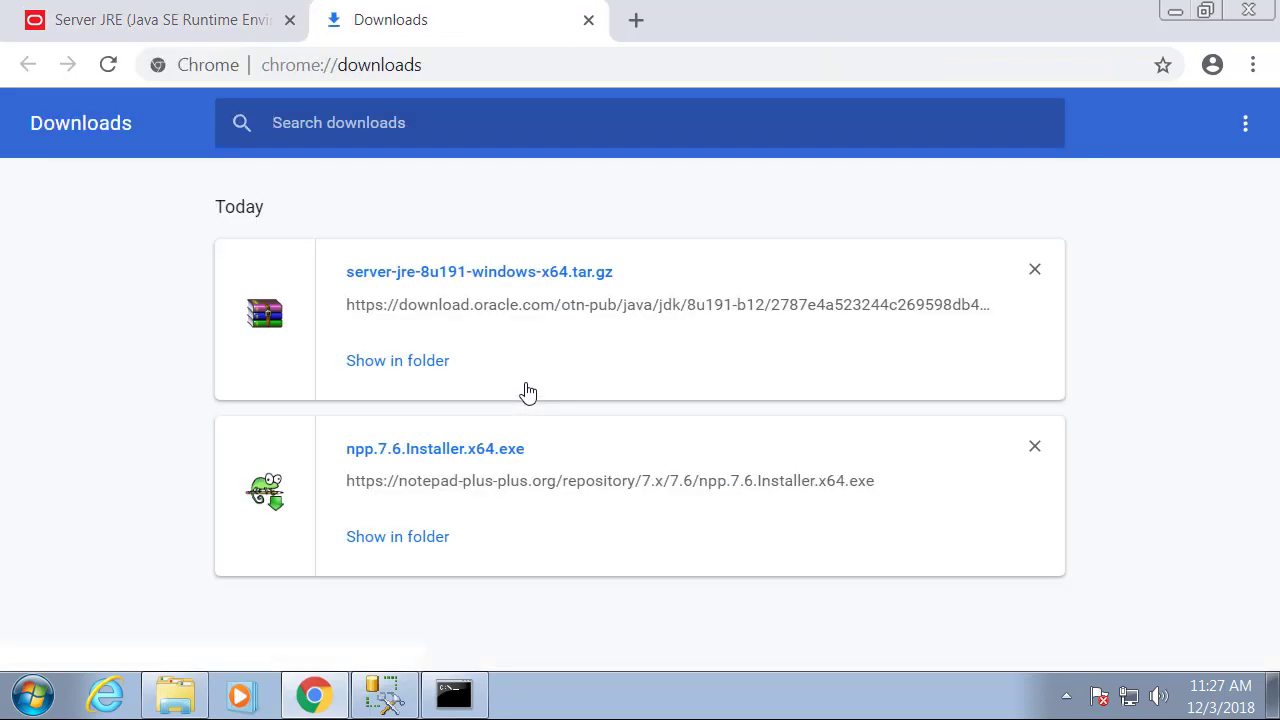
Extract the Server JRE archive into Downloads, copy the jdk1.8.0_191 folder, and close WinRAR.
click(528, 392)
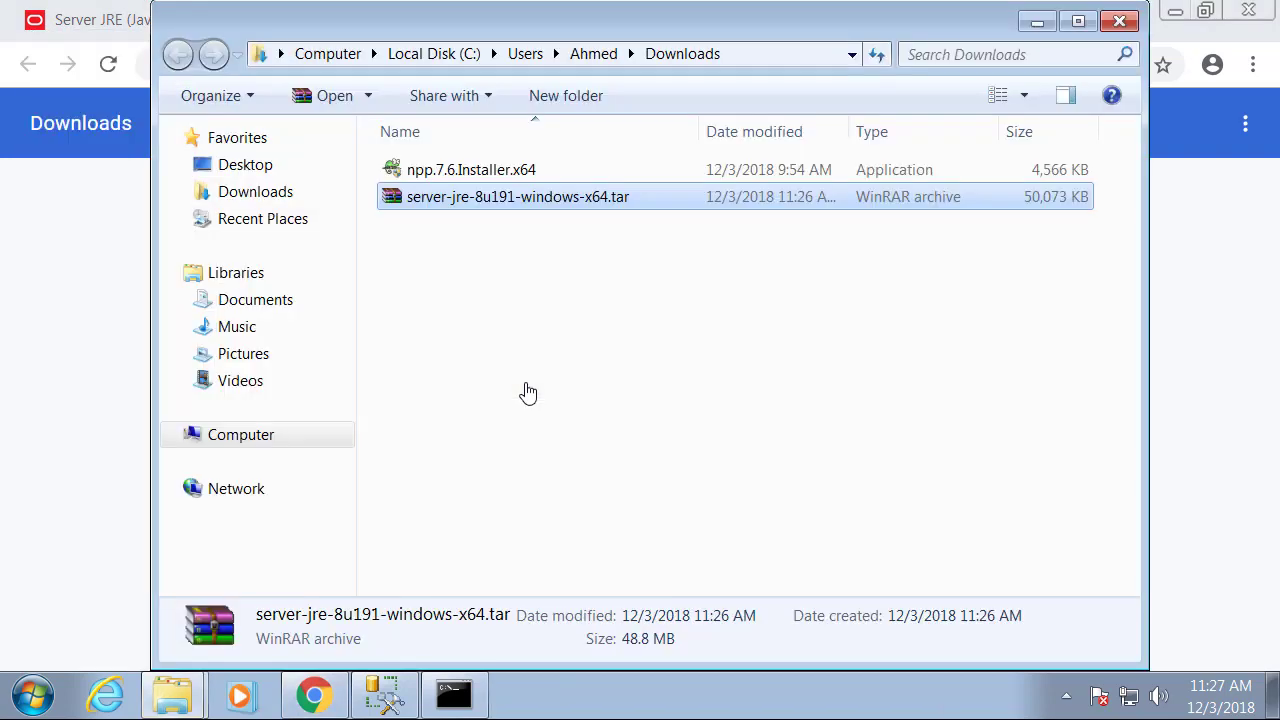
key(shift+F10)
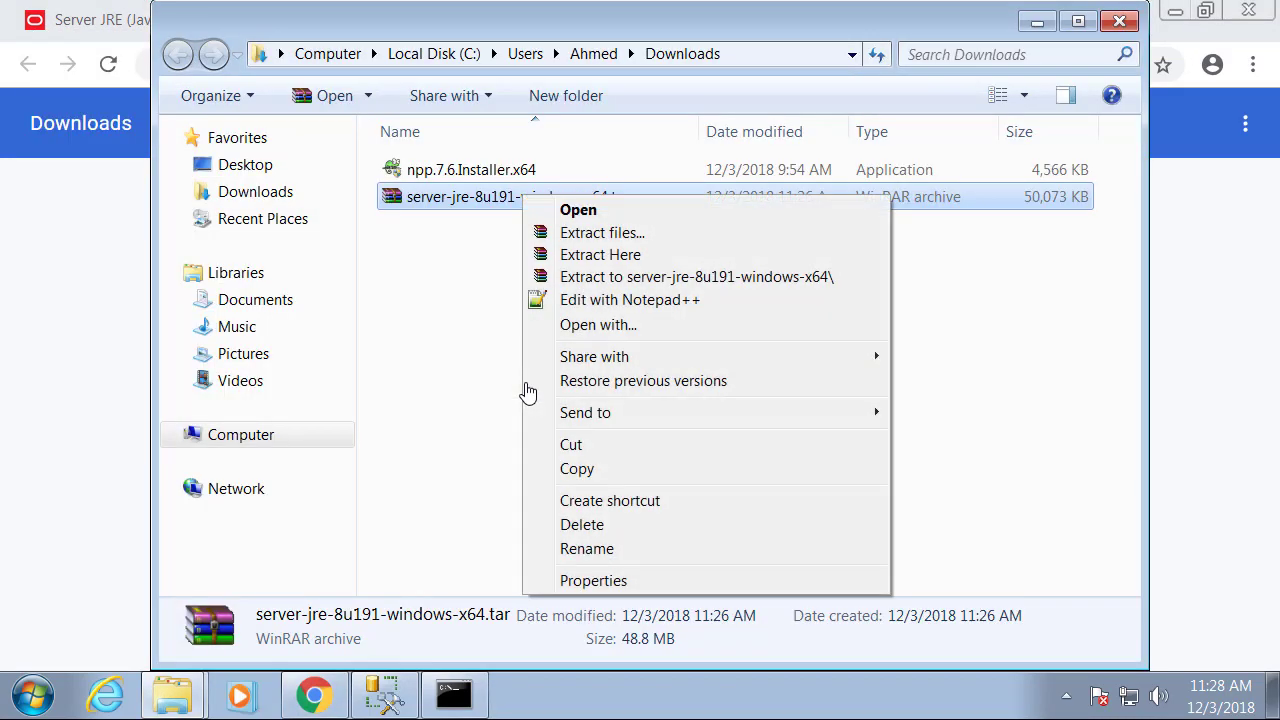
key(Down)
key(Down)
key(Down)
key(Return)
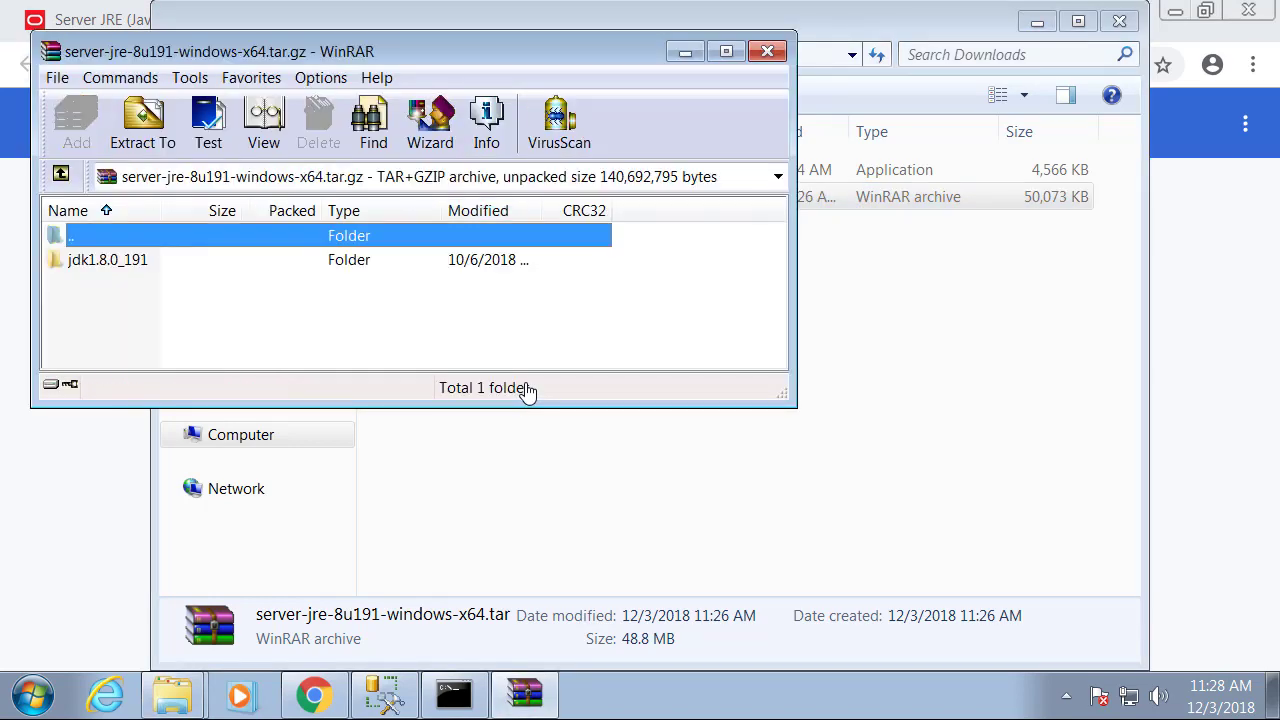
key(Down)
key(ctrl+c)
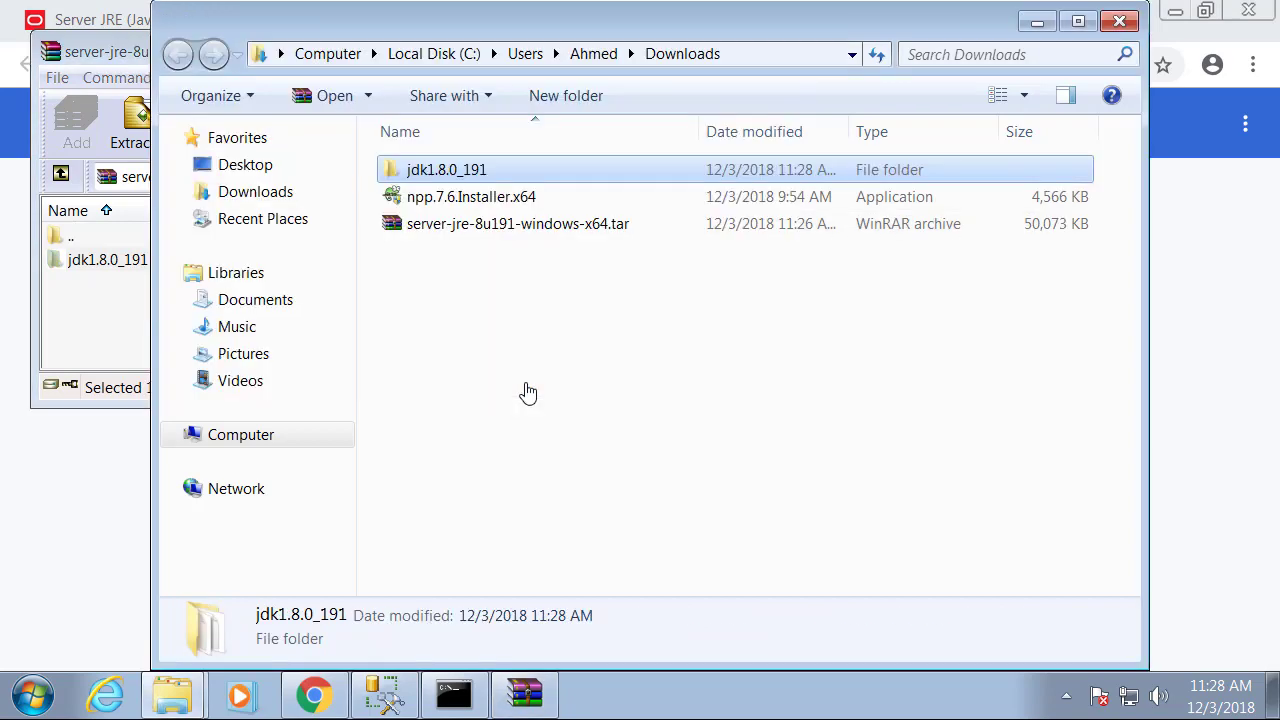
key(alt+Tab)
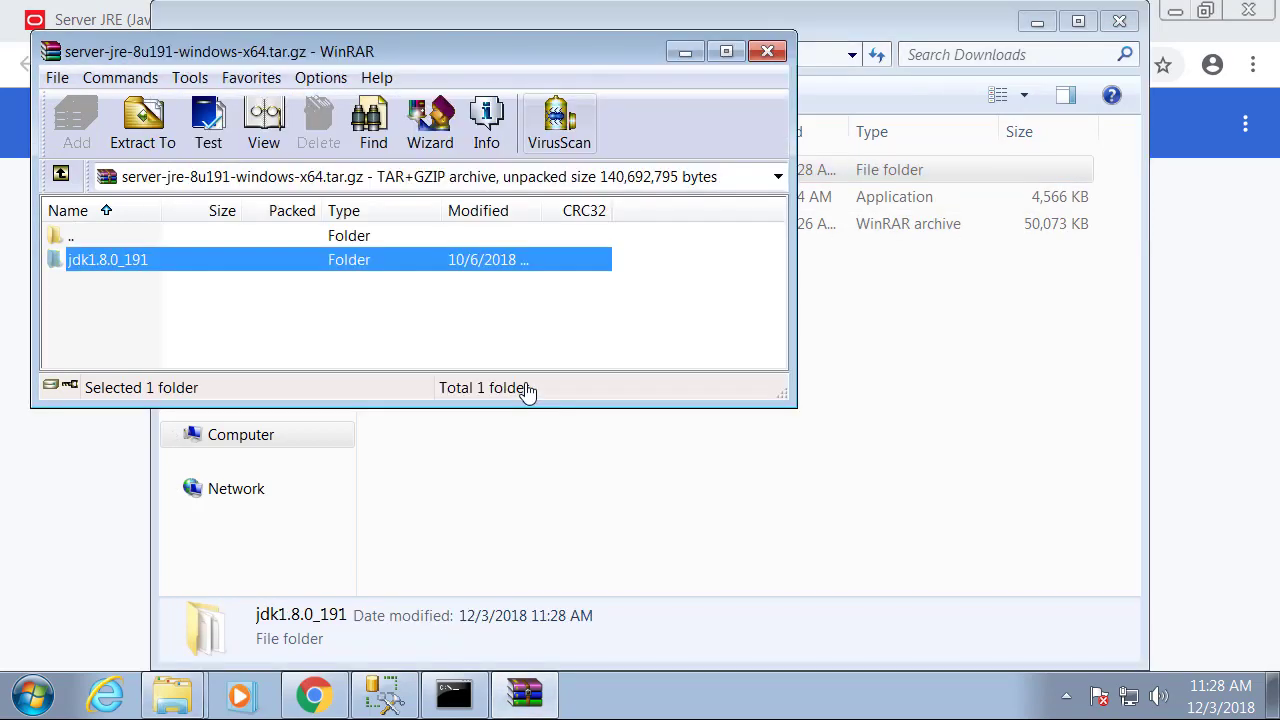
key(alt+F4)
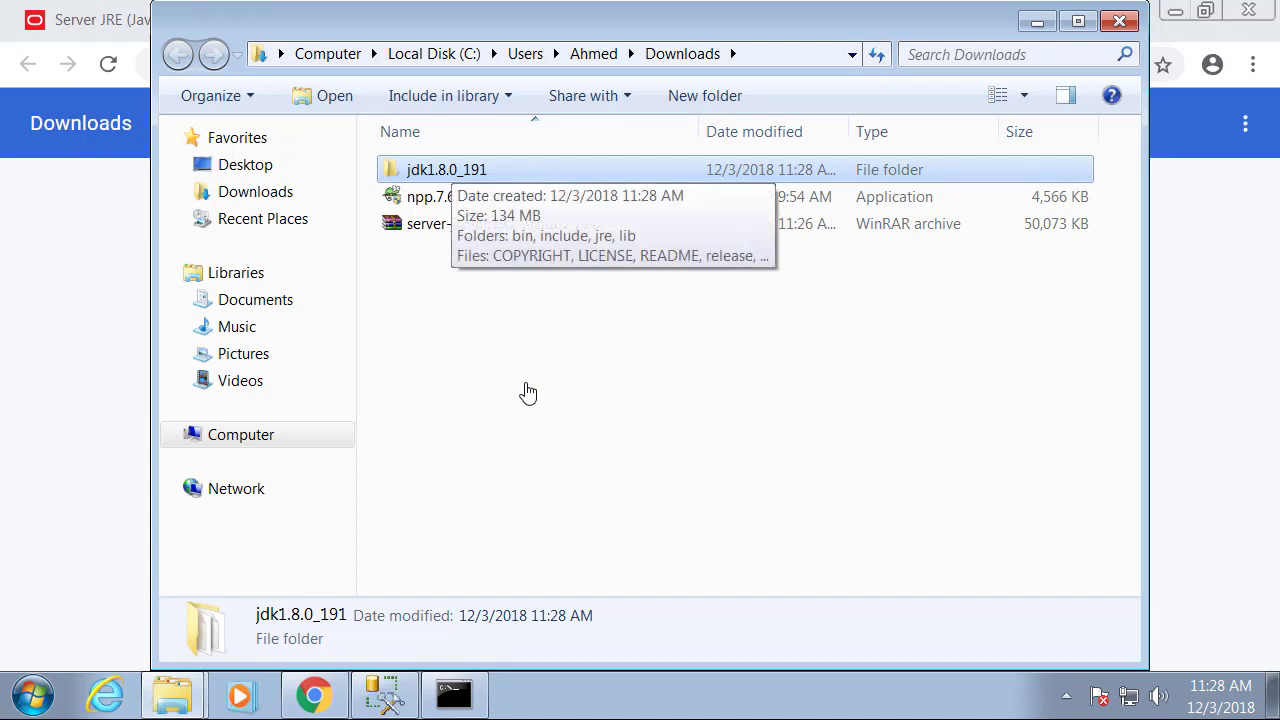
Paste jdk1.8.0_191 onto the root of C:, open it, and copy its full path.
click(434, 54)
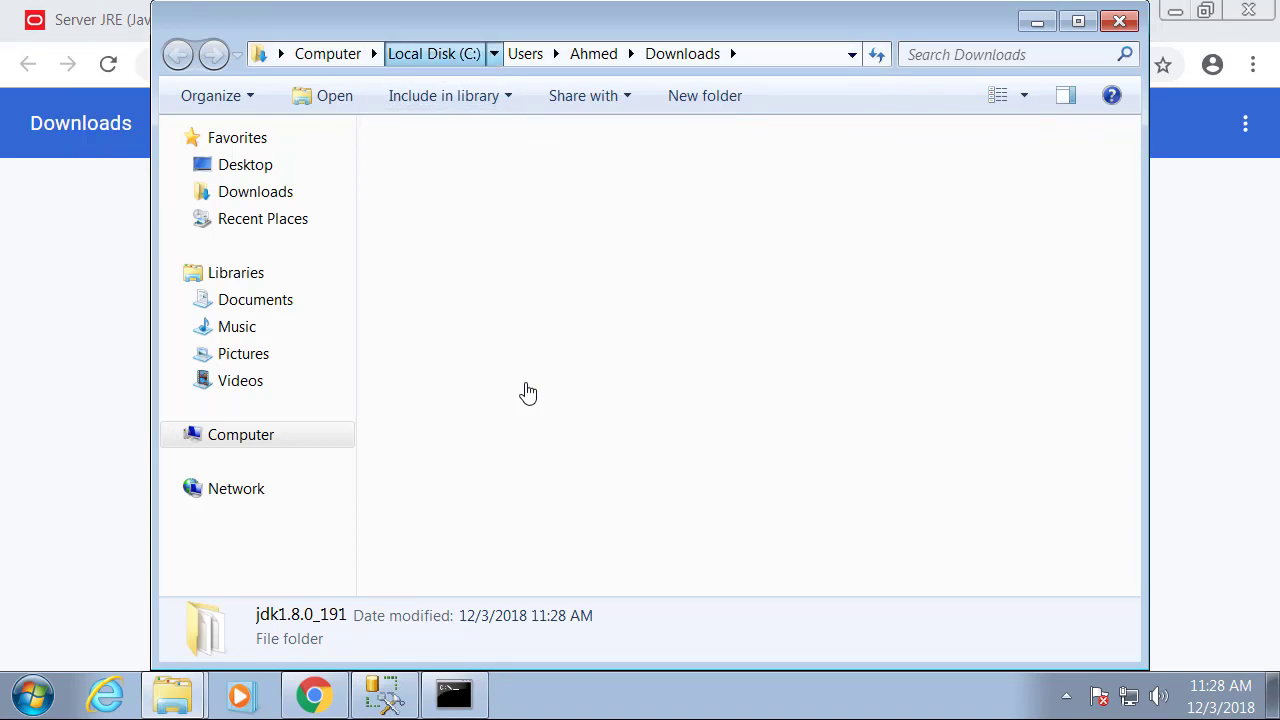
key(ctrl+v)
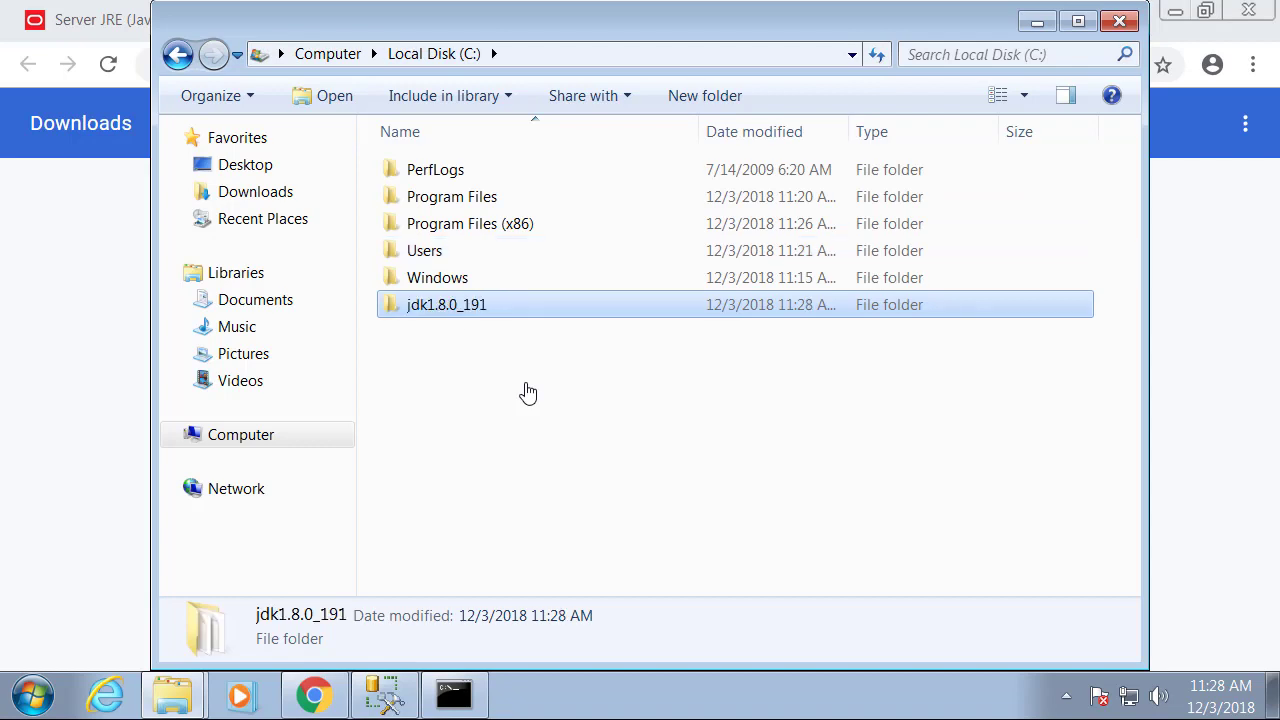
key(Return)
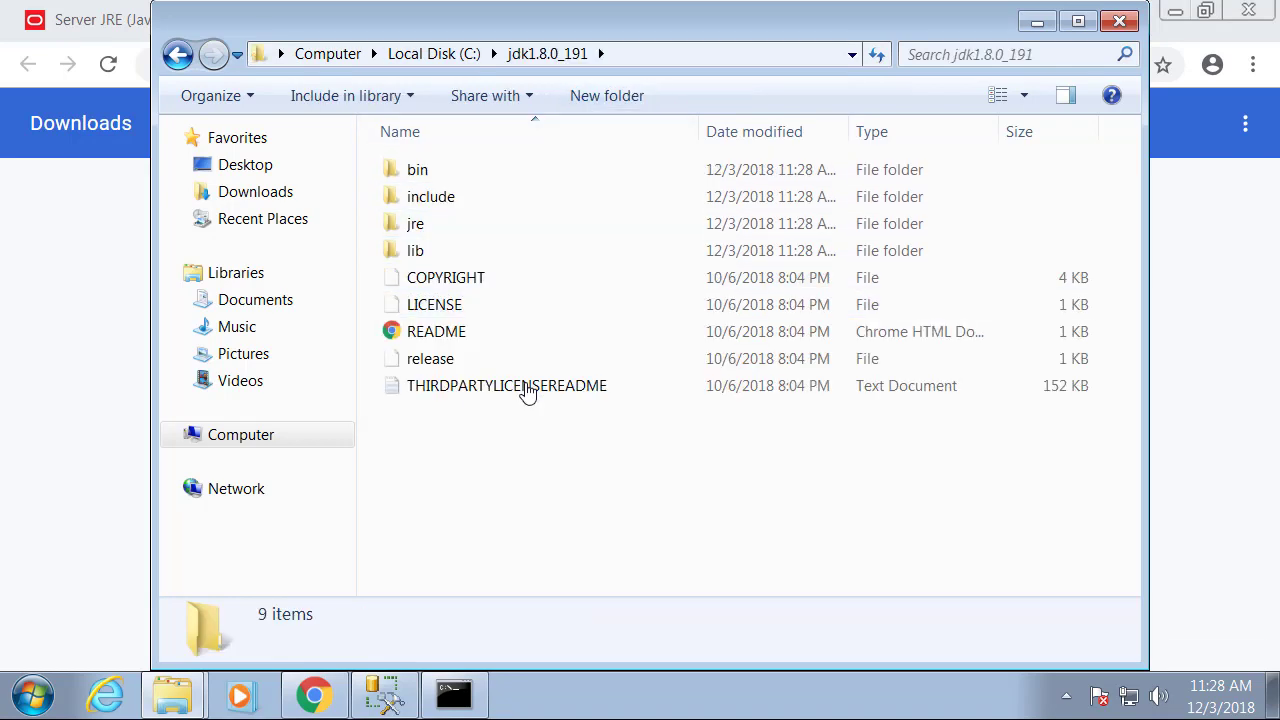
key(alt+d)
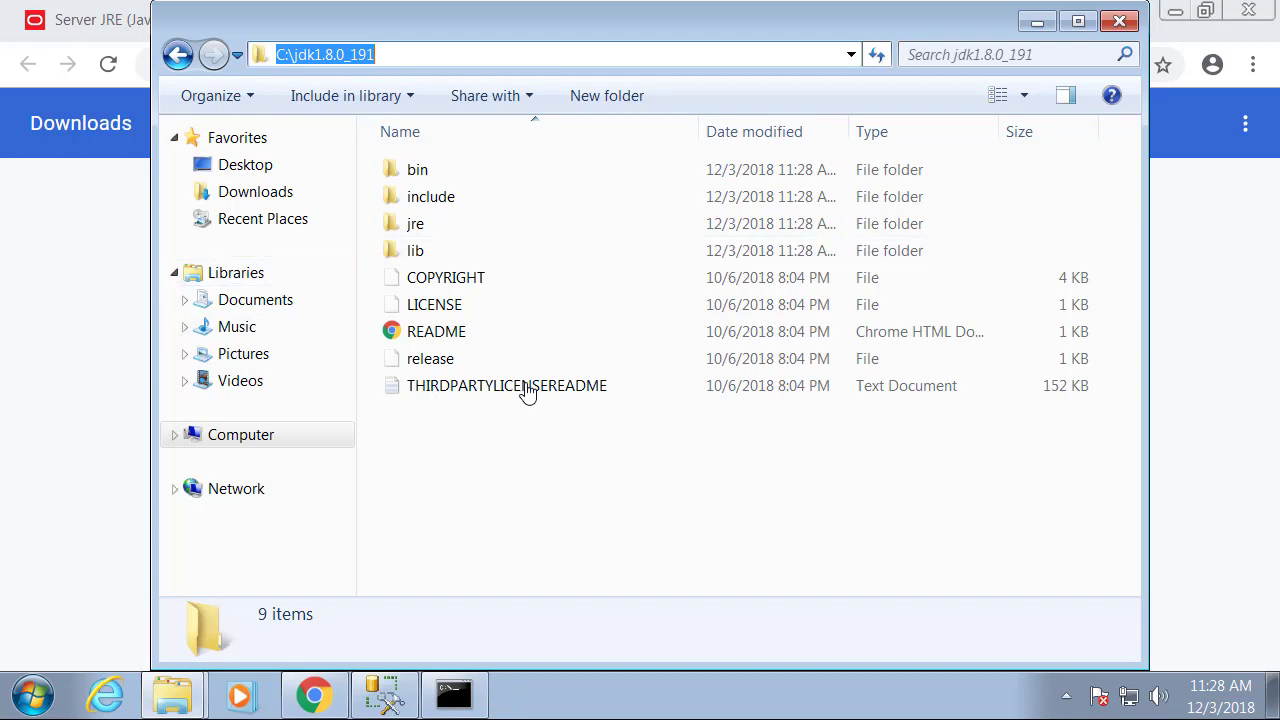
key(super)
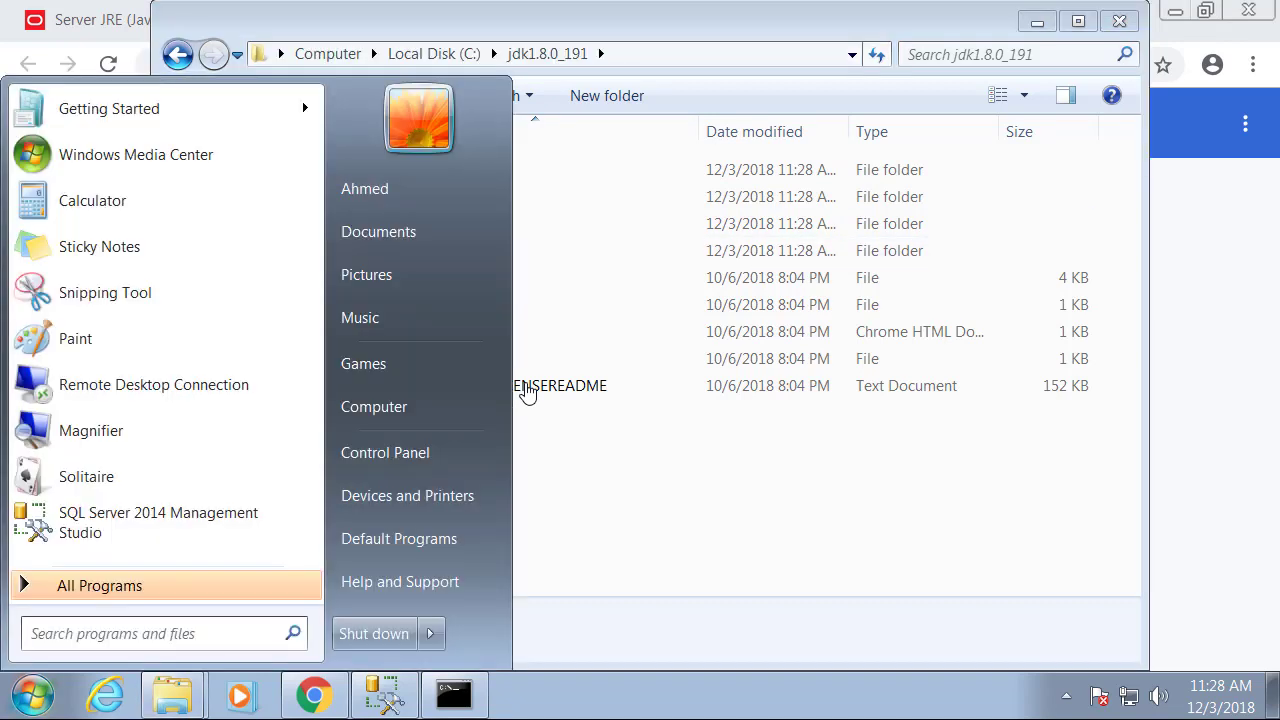
Open Environment Variables via Computer Properties and Advanced system settings.
key(Up)
key(Up)
key(Up)
key(Up)
key(Up)
key(Menu)
key(Down)
key(Down)
key(Down)
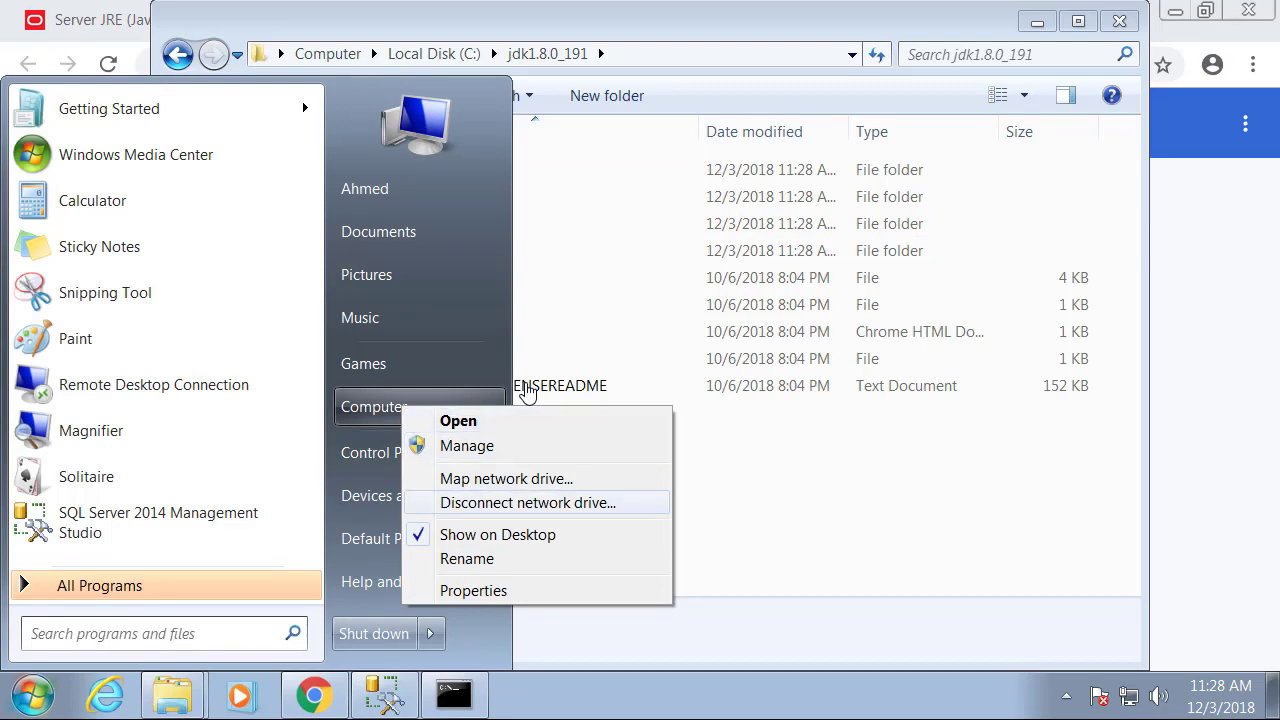
key(Down)
key(Down)
key(Down)
key(Return)
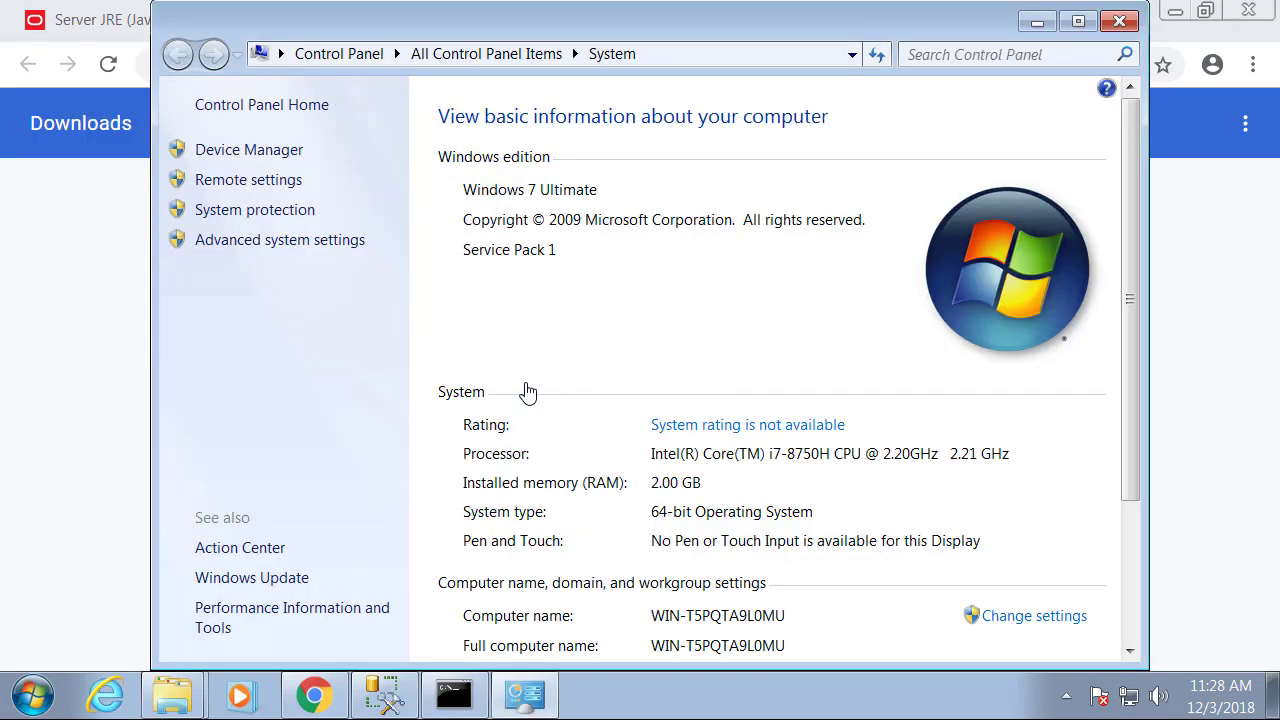
click(280, 240)
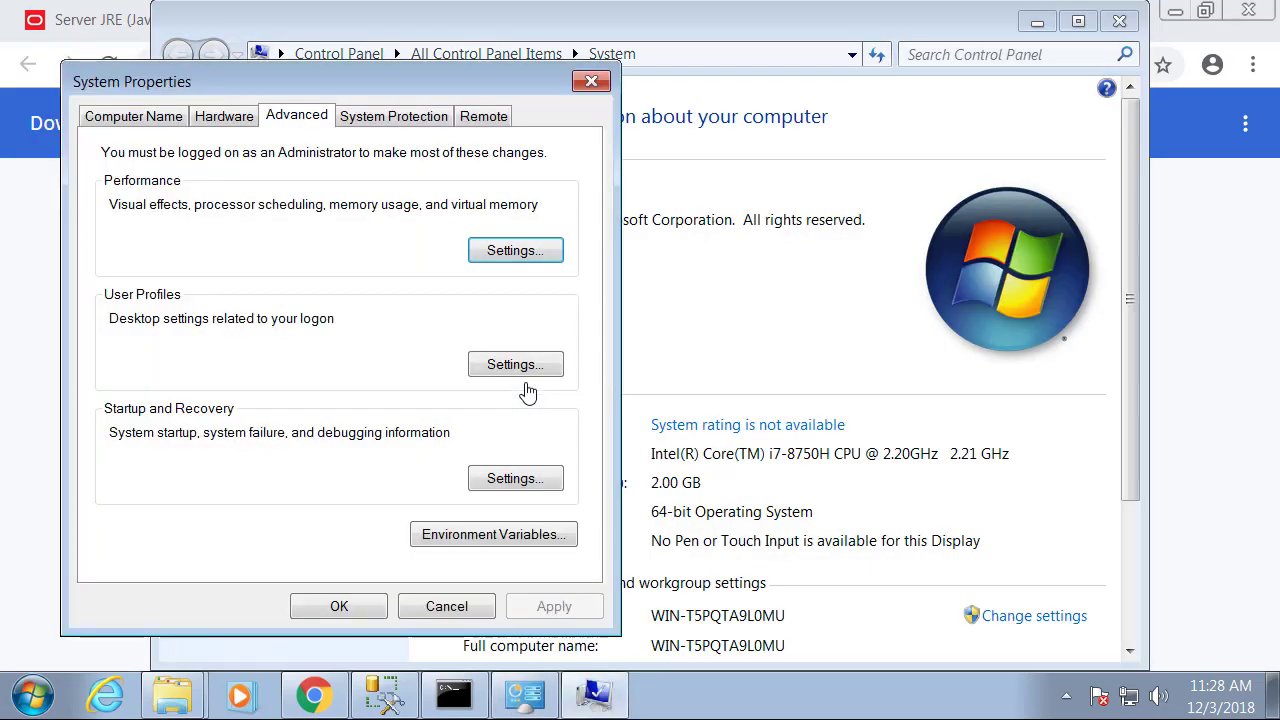
click(493, 534)
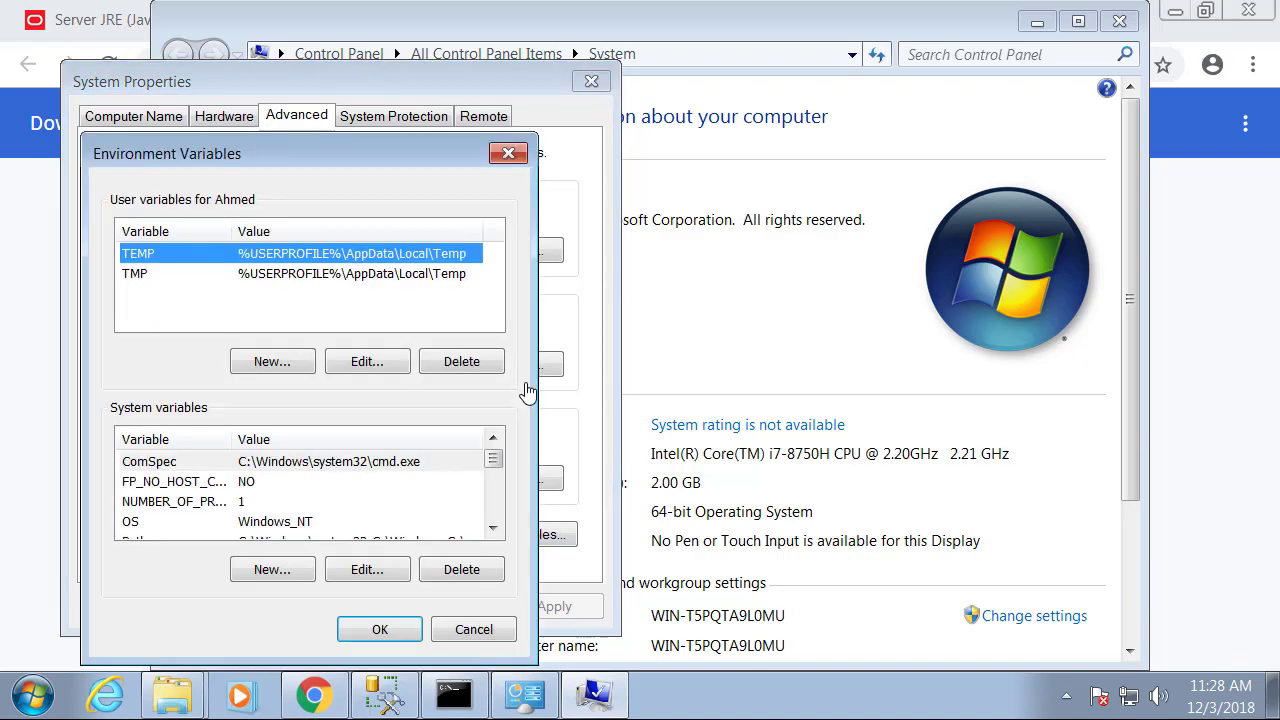
Add system variable JAVA_HOME with value C:\jdk1.8.0_191 and save the settings.
click(300, 482)
key(p)
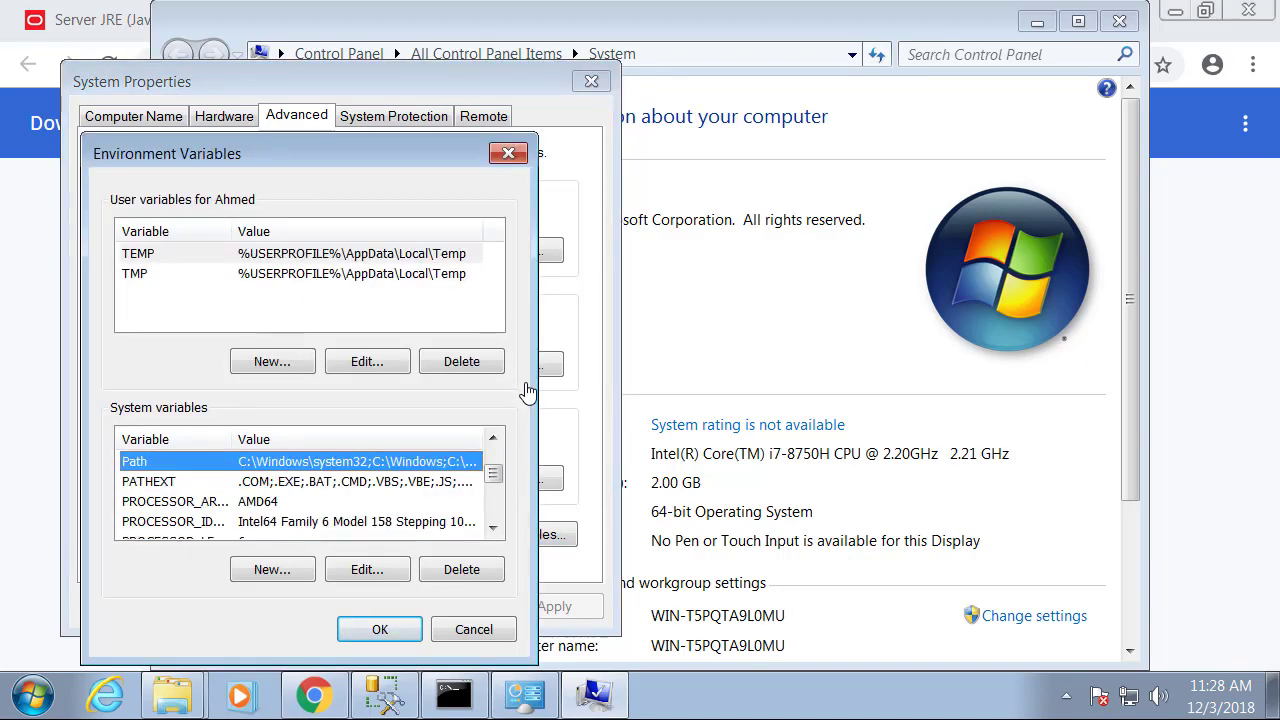
click(272, 569)
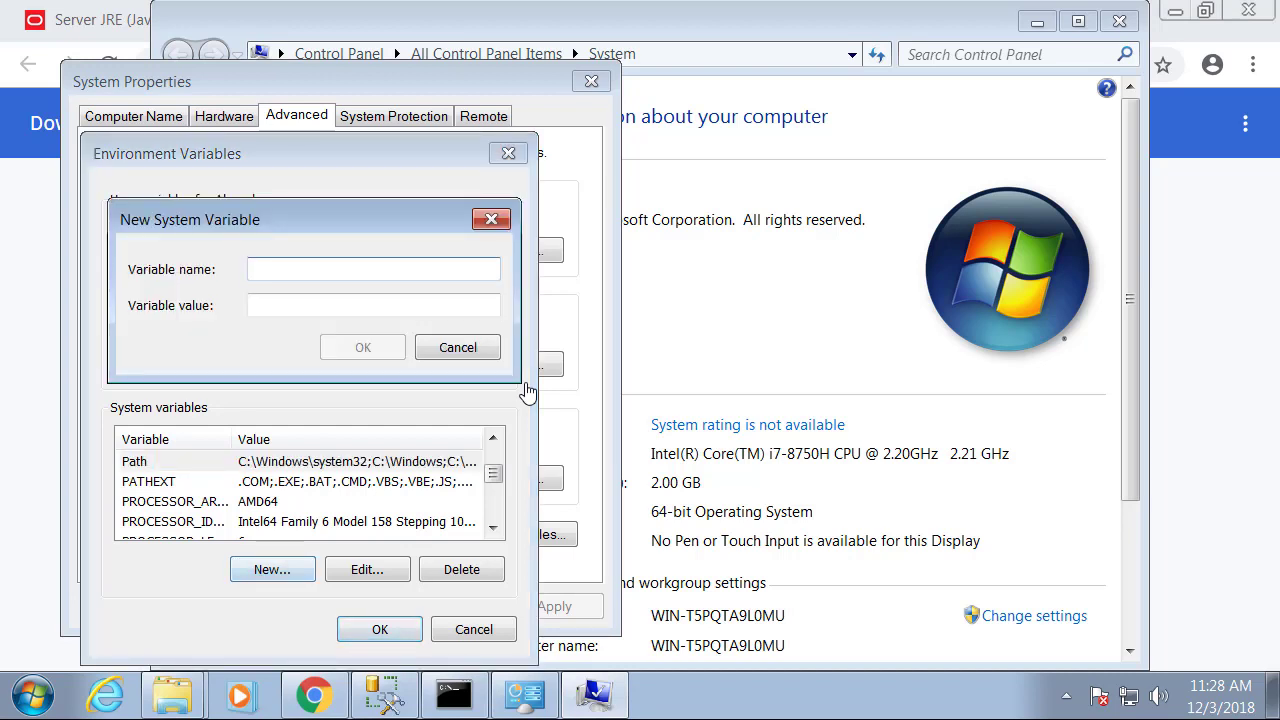
text(JAVA_HOME)
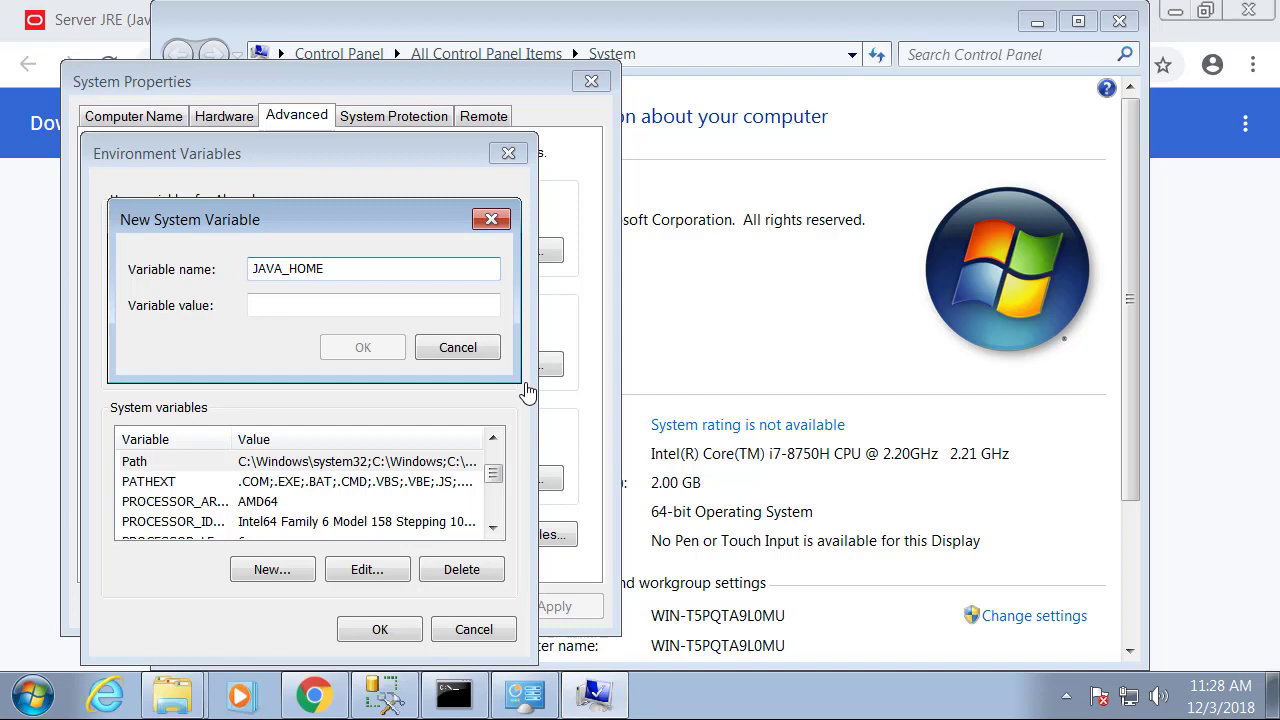
key(Tab)
key(ctrl+v)
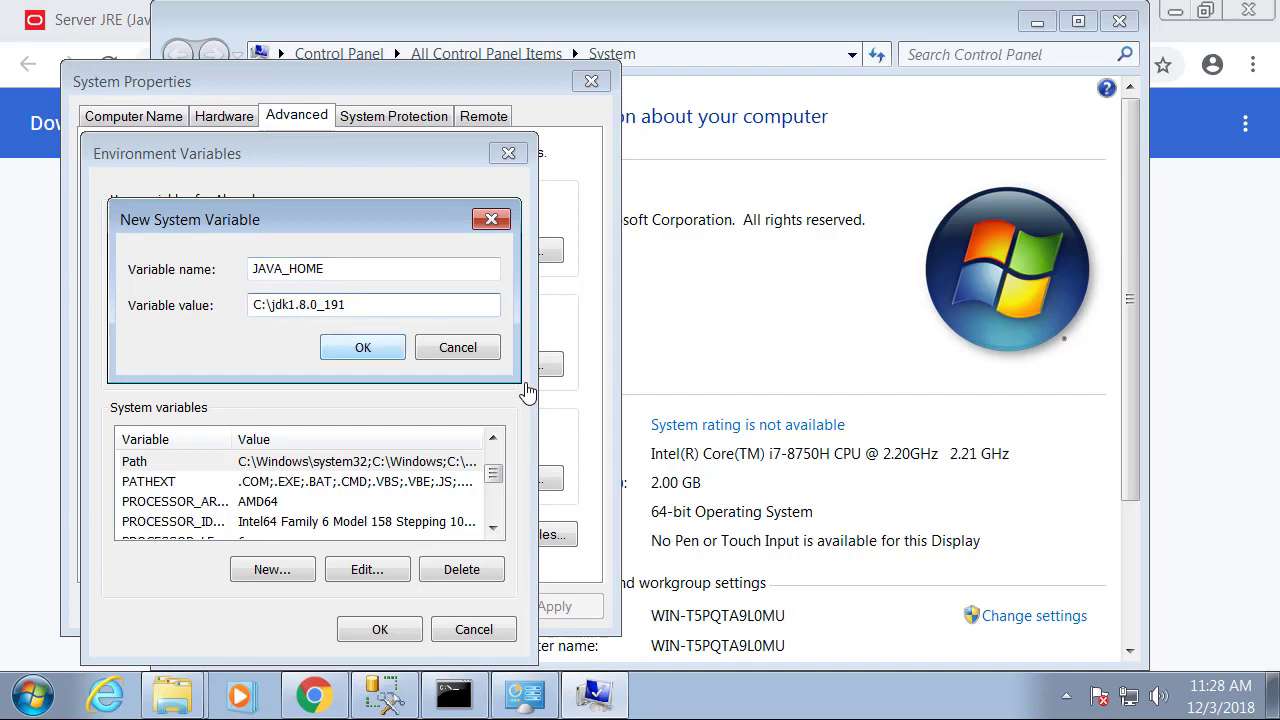
key(Return)
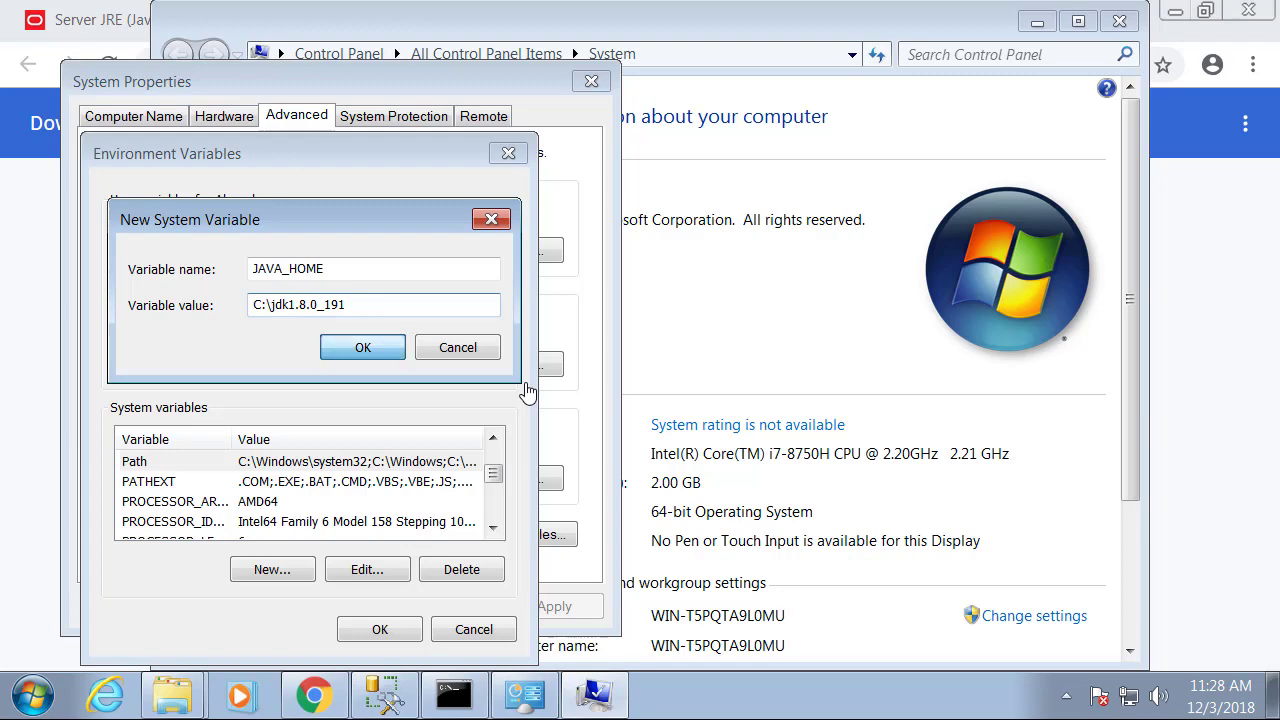
key(Return)
click(339, 606)
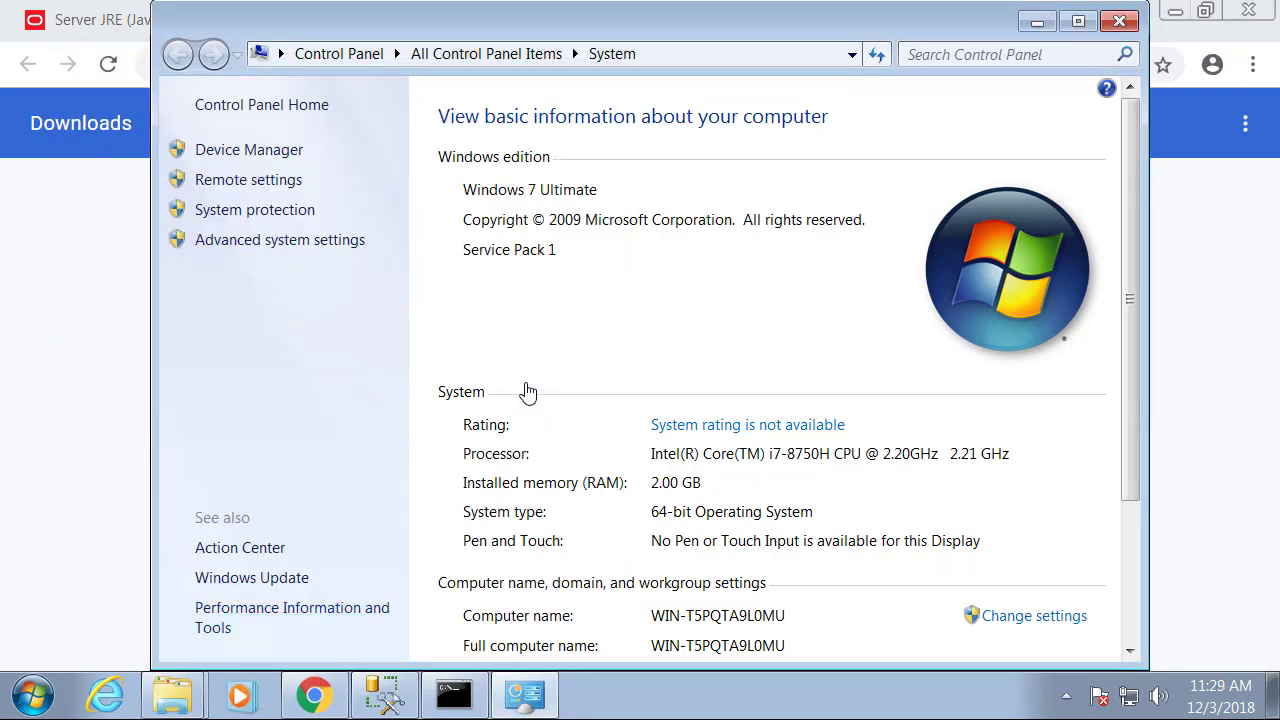
Close the System window and dismiss the console still reporting JAVA_HOME IS NOT SET.
click(1119, 21)
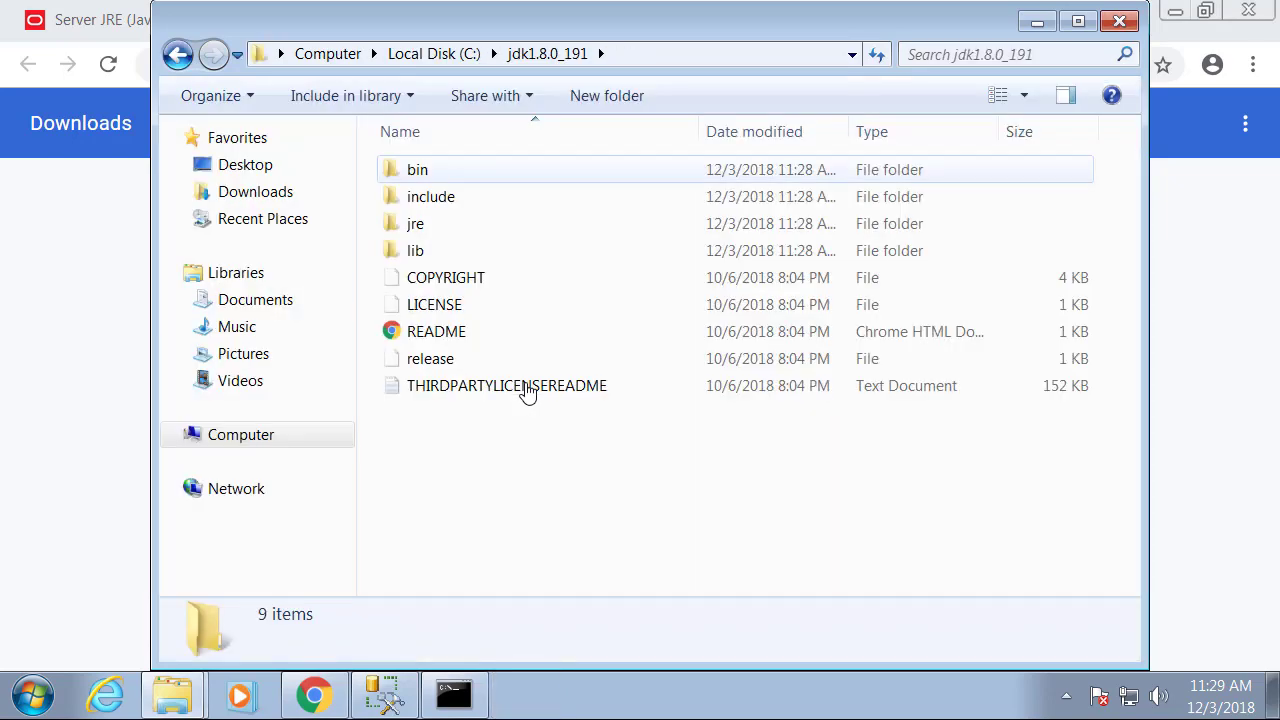
click(454, 695)
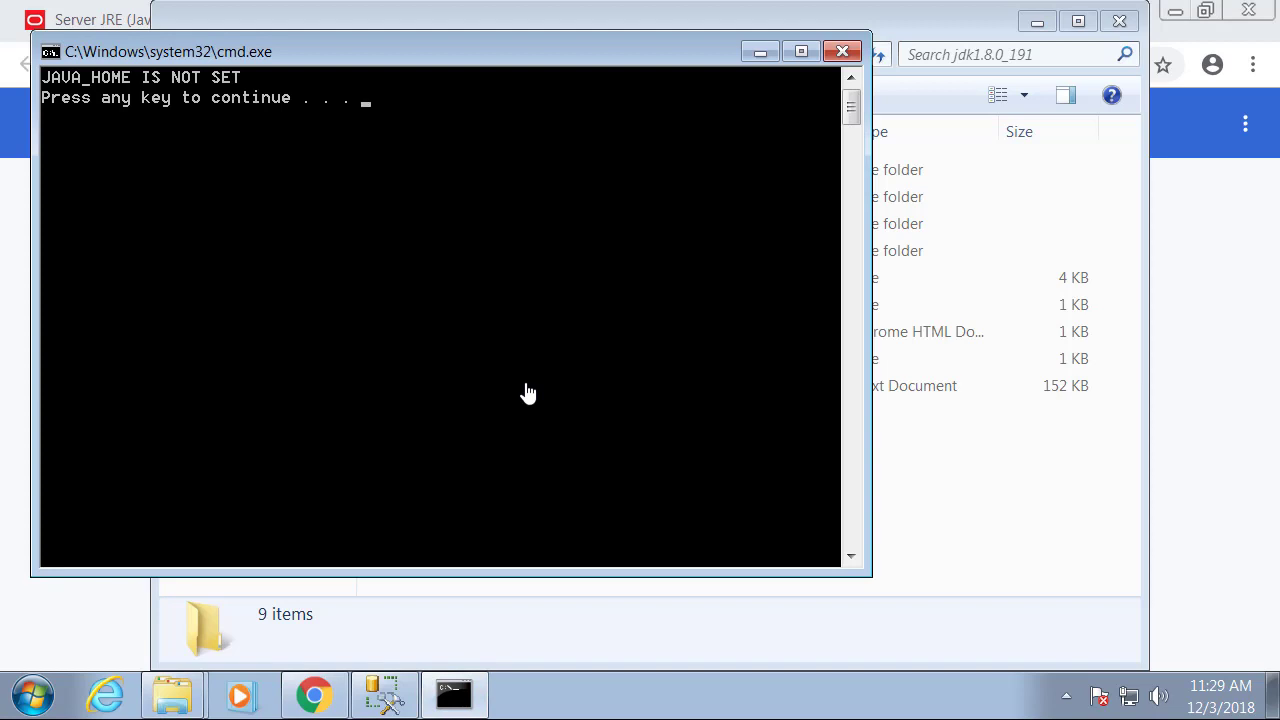
key(Return)
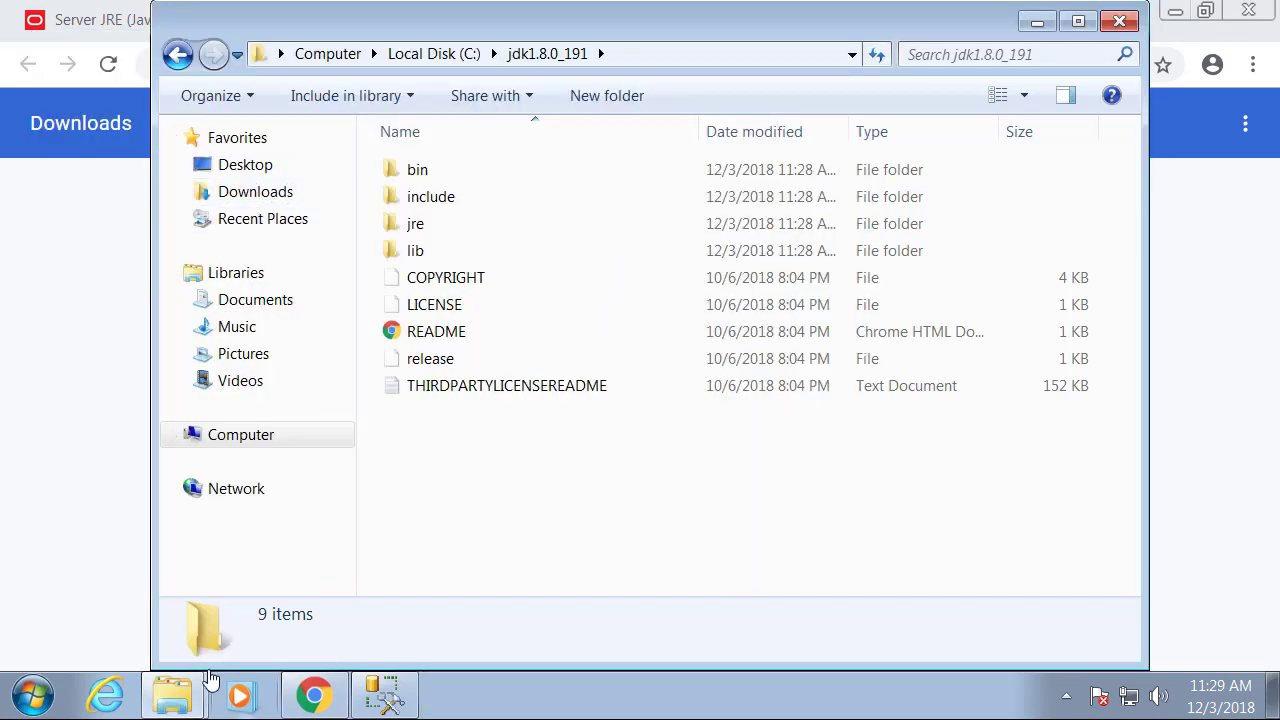
Open Primavera P6 > P6_R188_Database on the desktop and launch dbsetup.bat.
click(1038, 24)
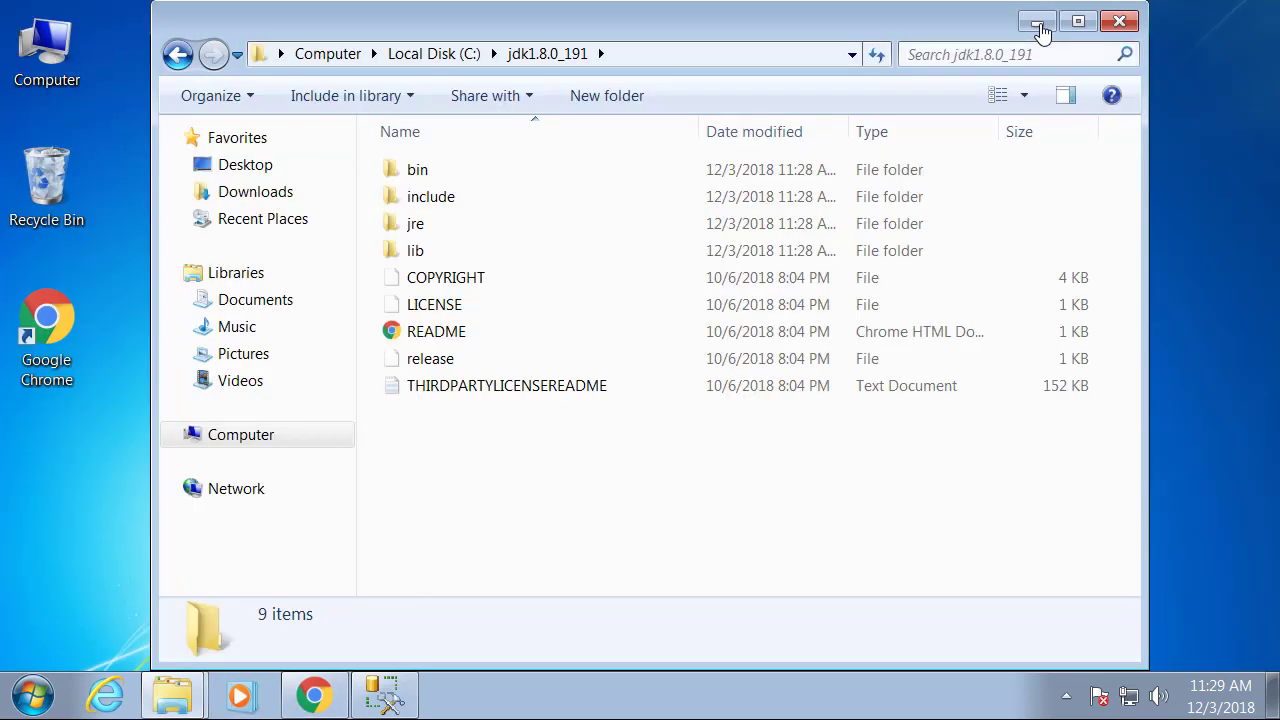
click(1039, 23)
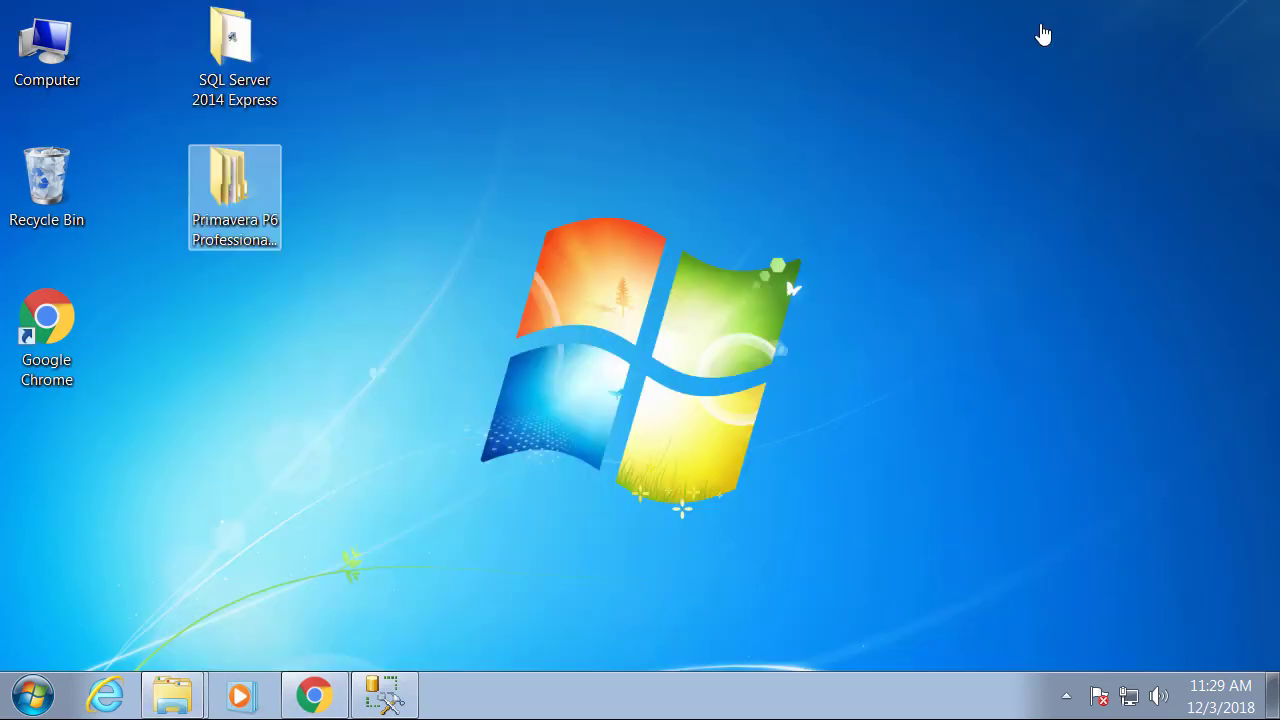
double_click(235, 190)
double_click(468, 196)
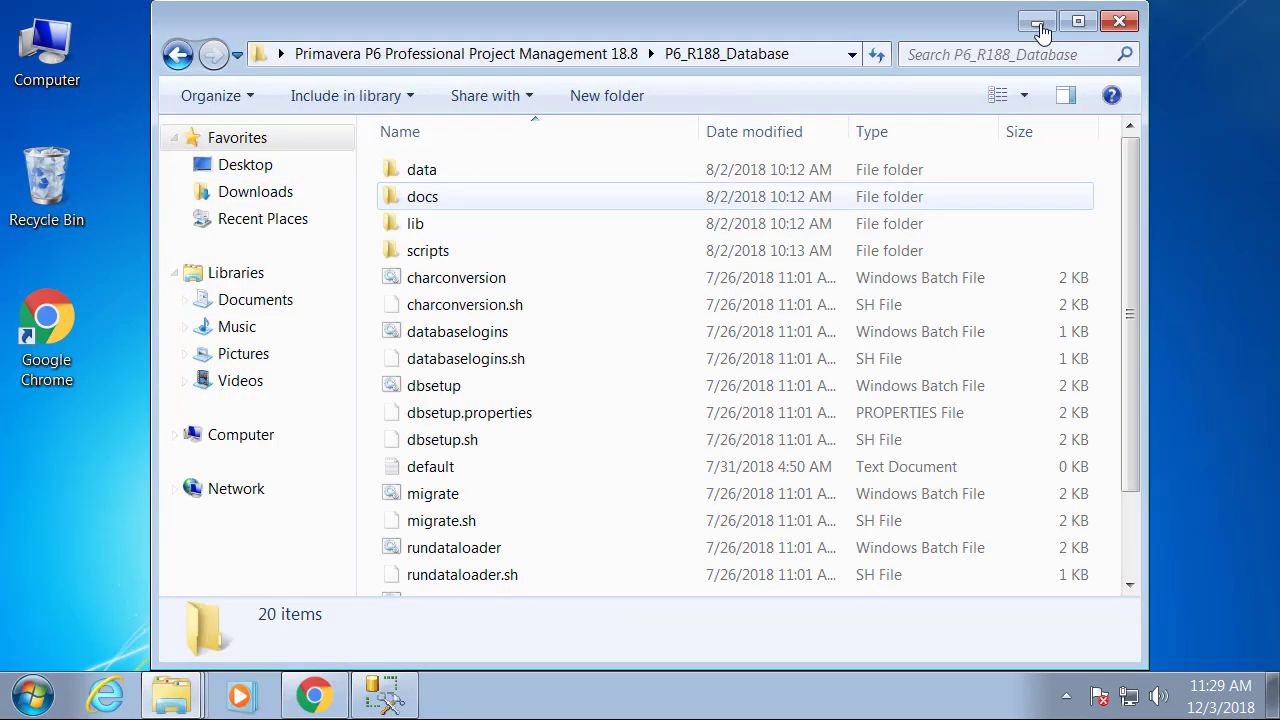
click(433, 385)
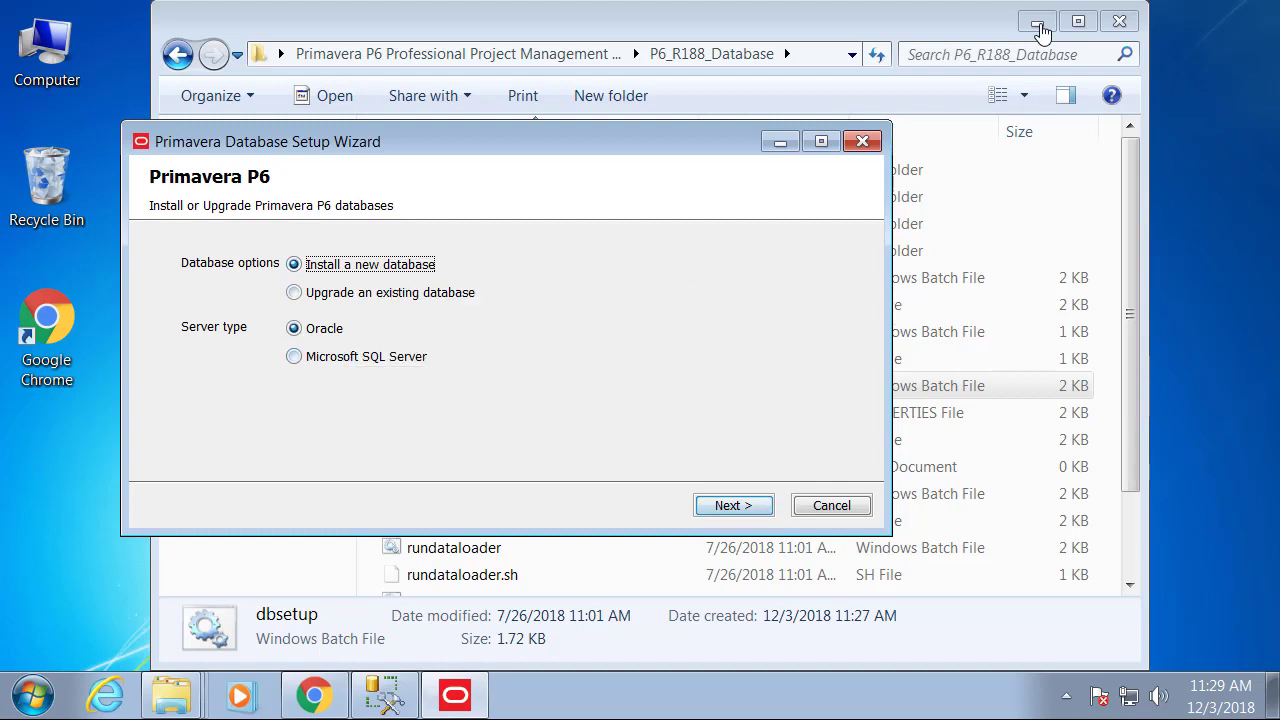
Select Microsoft SQL Server and enter the sa account's DBA password on Connection Information.
click(318, 359)
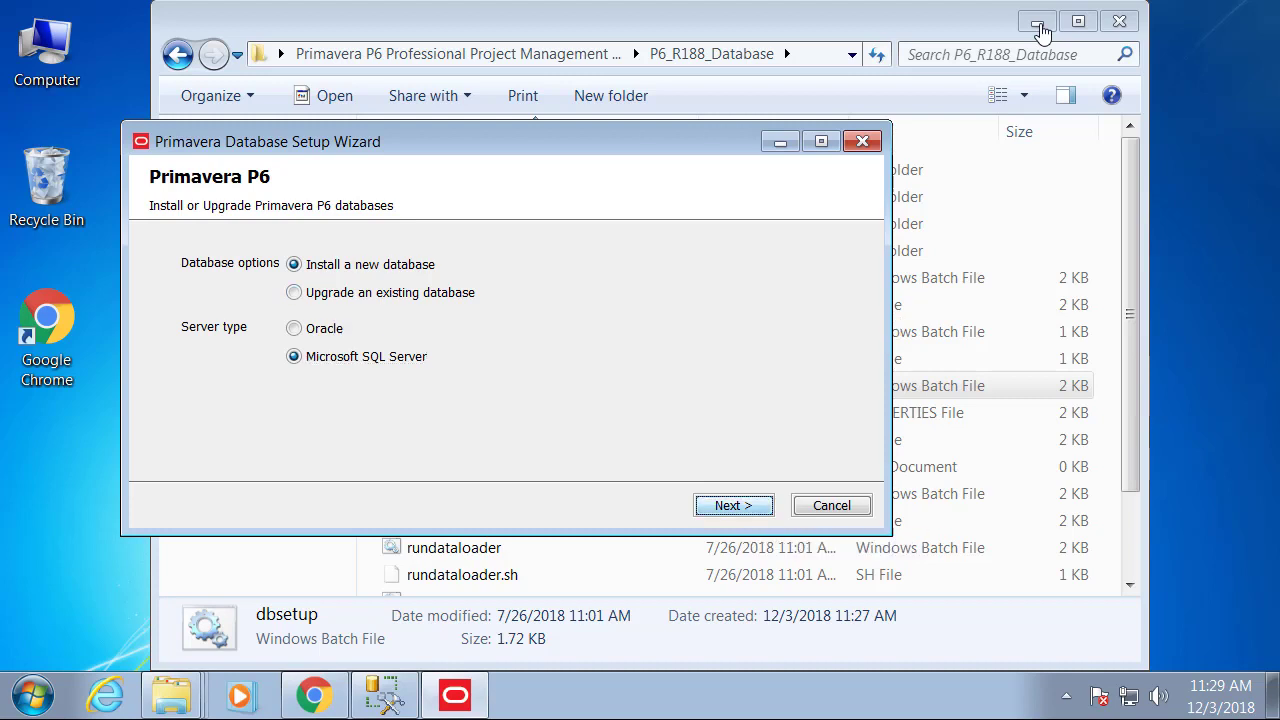
key(Return)
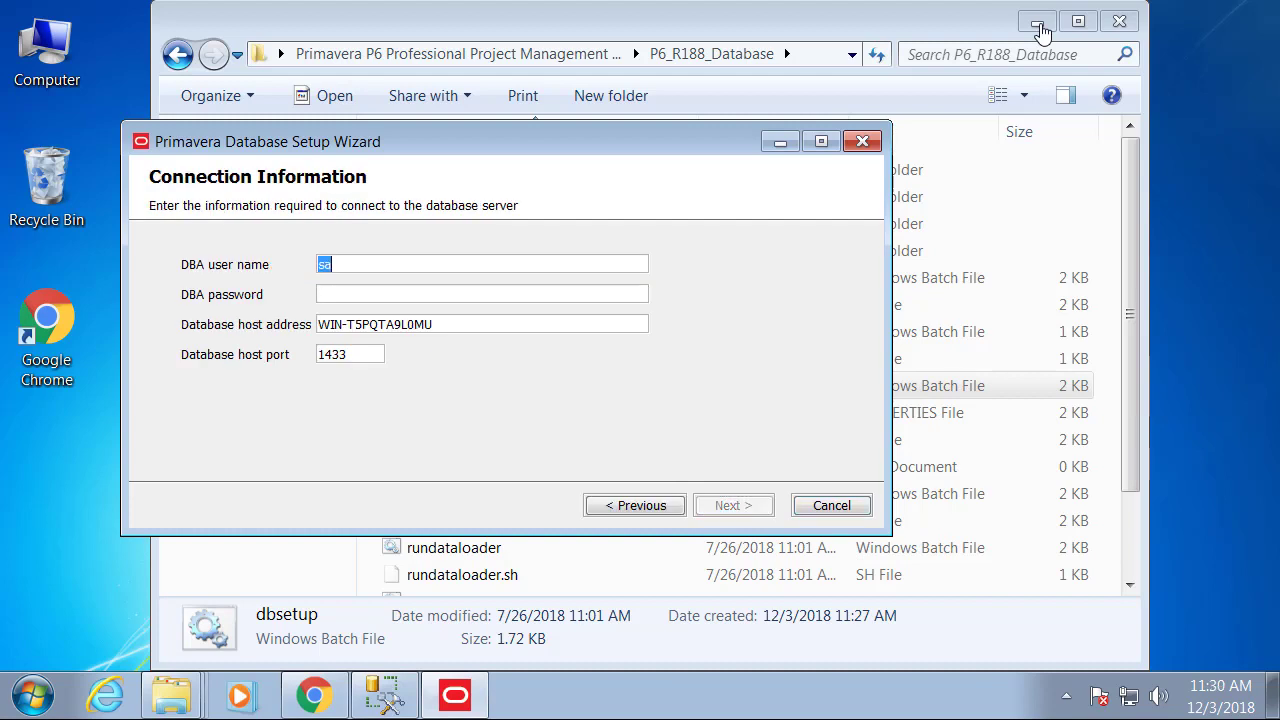
click(380, 267)
key(Tab)
text(******)
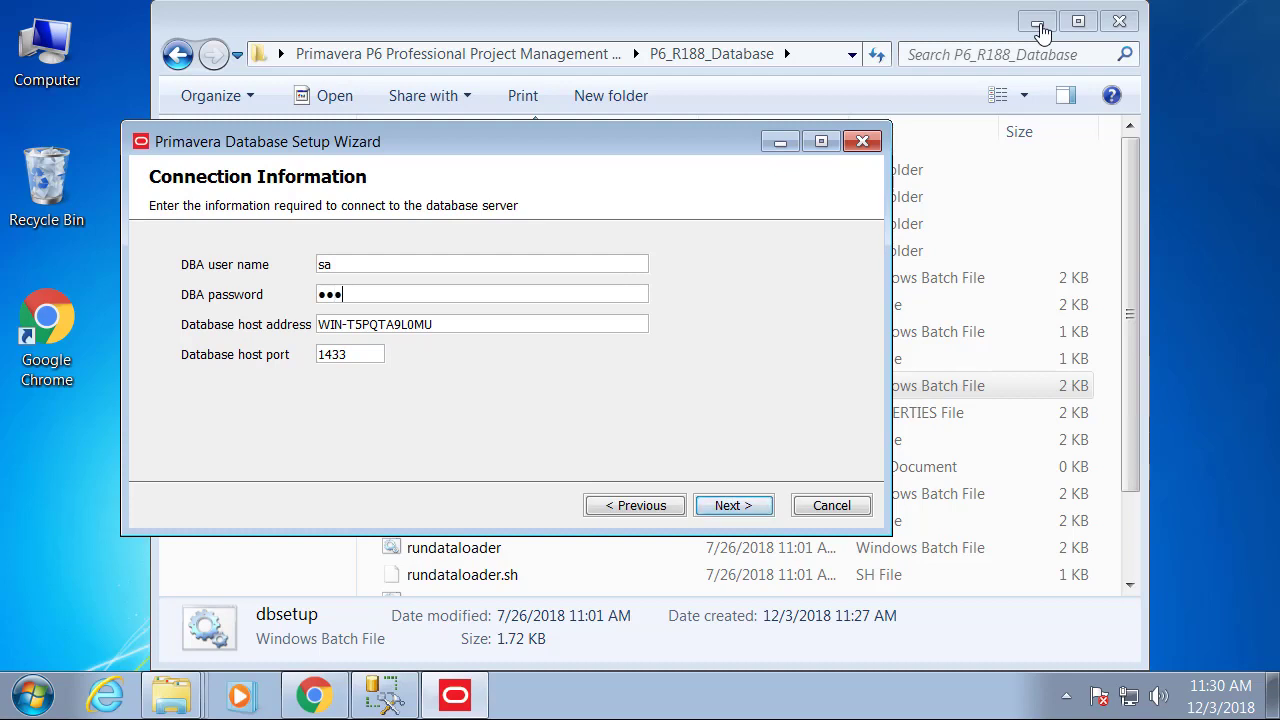
text(***)
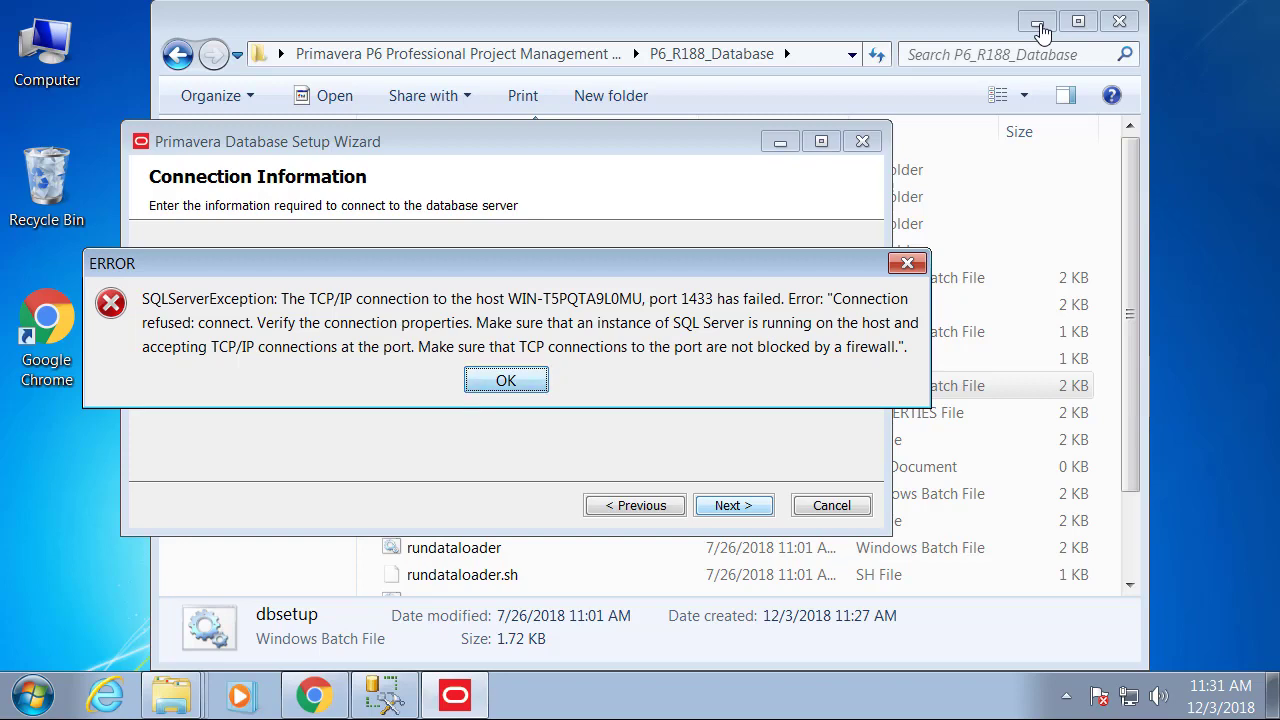
Dismiss the connection error and launch SQL Server 2014 Configuration Manager from Start, approving UAC.
key(Return)
key(super)
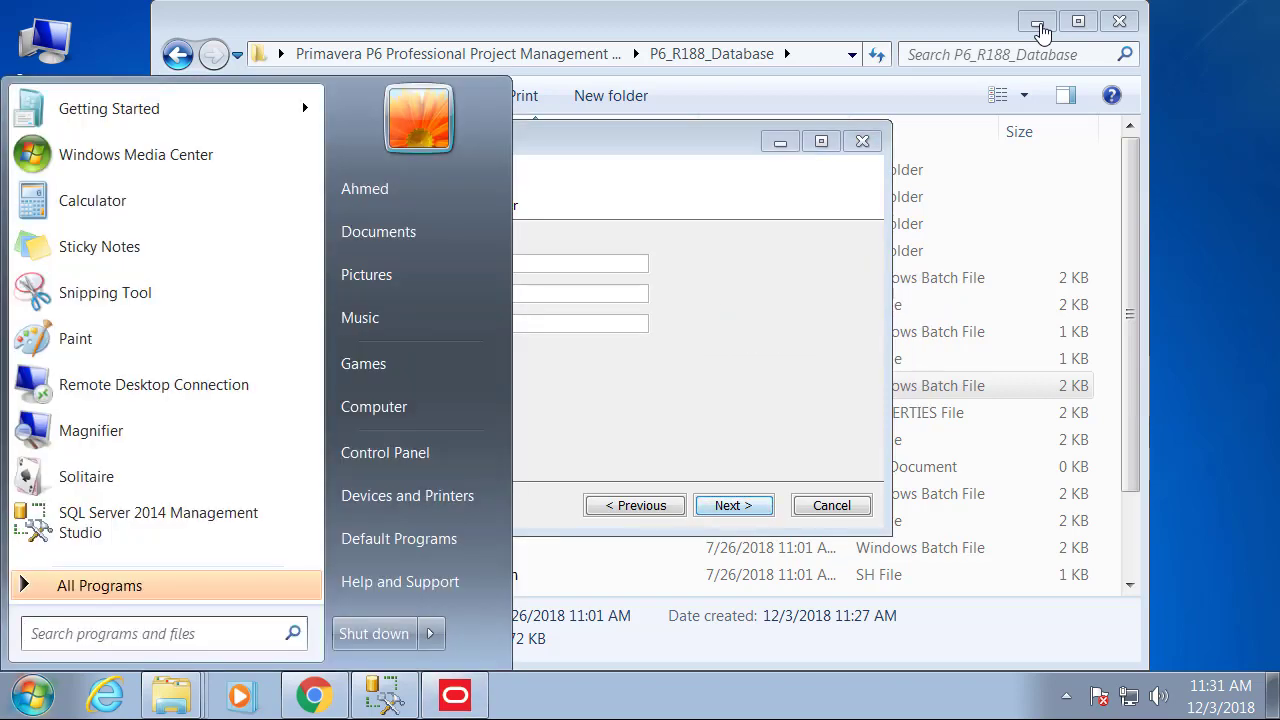
key(Return)
key(Up)
key(Up)
key(Return)
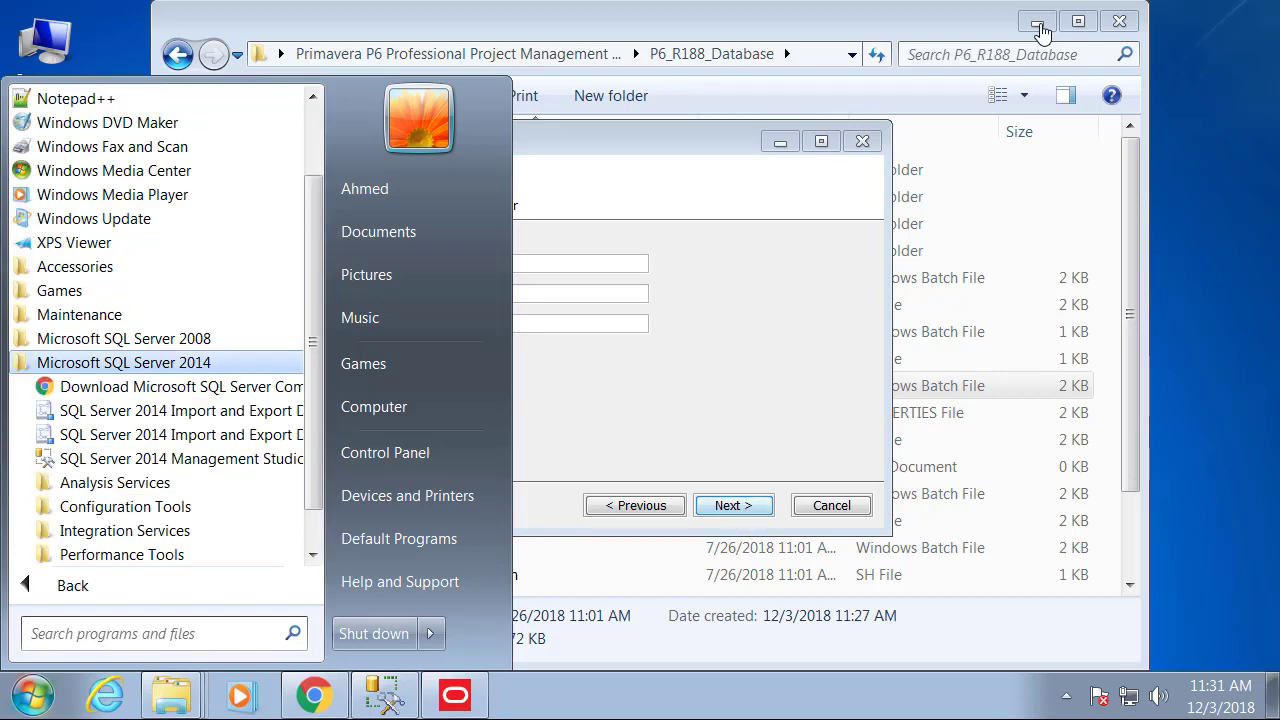
key(Down)
key(Down)
key(Down)
key(Down)
key(Down)
key(Down)
key(Return)
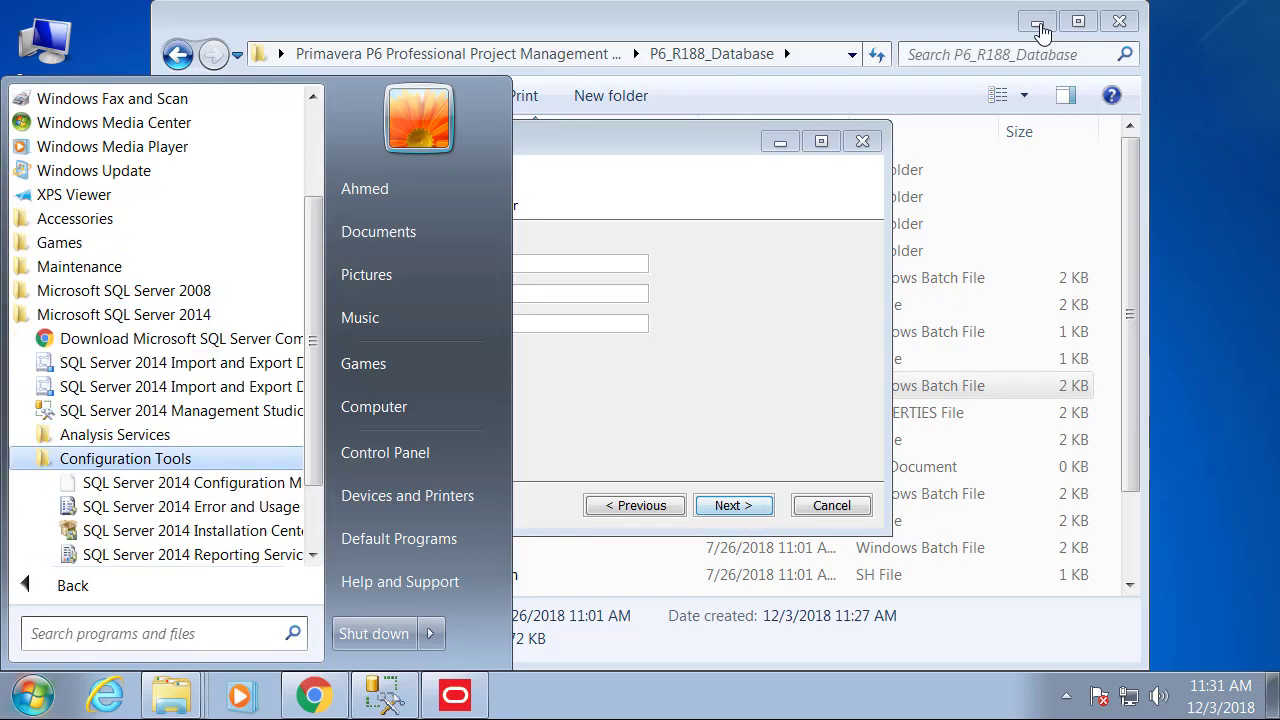
key(Down)
key(Down)
key(Up)
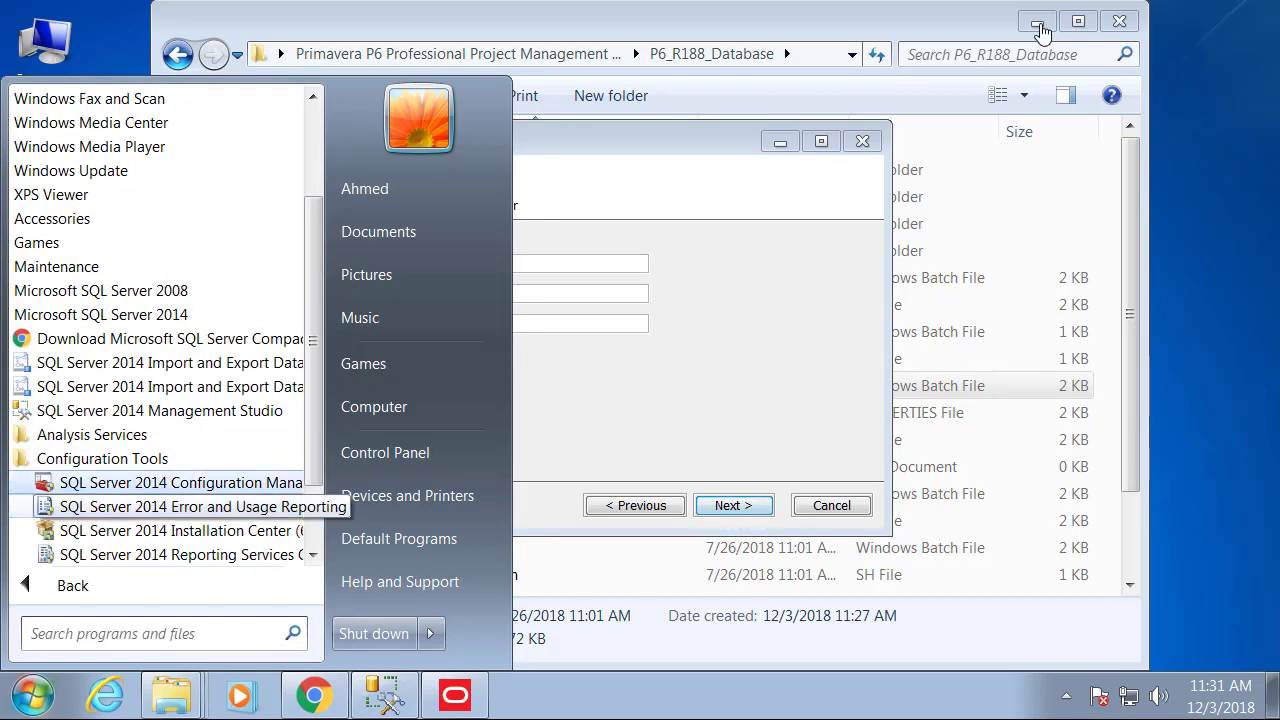
key(Return)
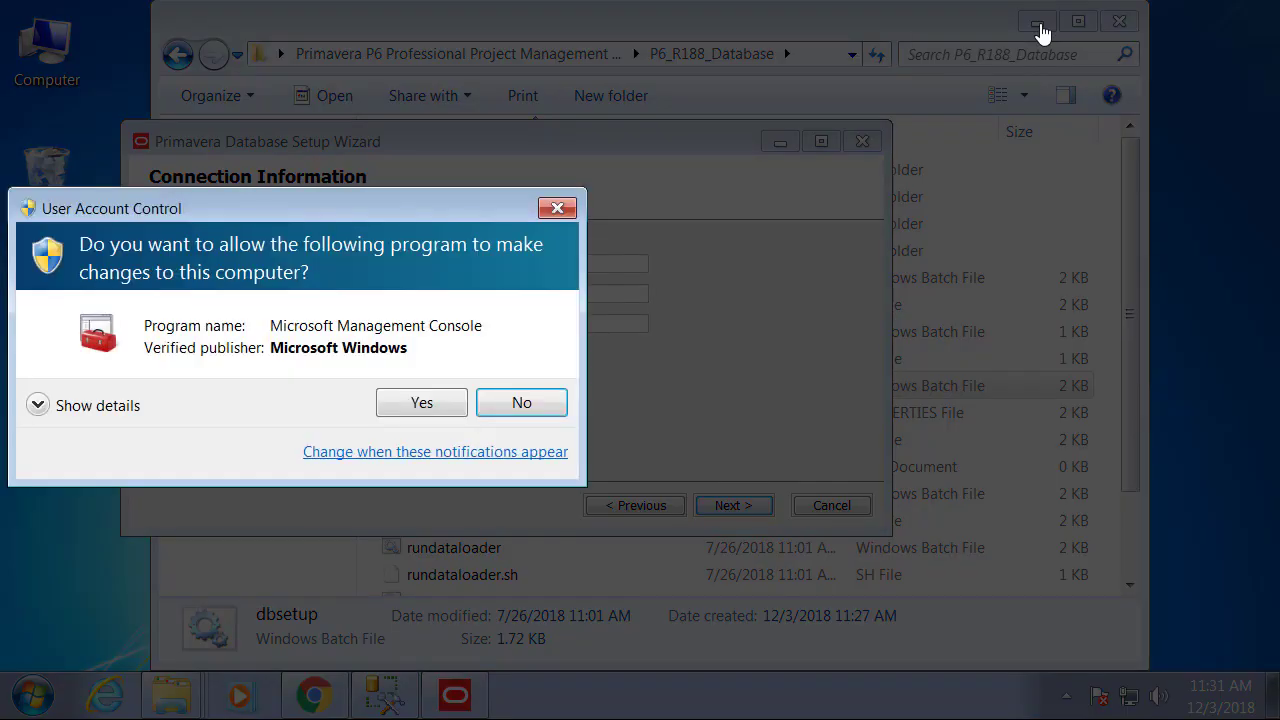
key(alt+y)
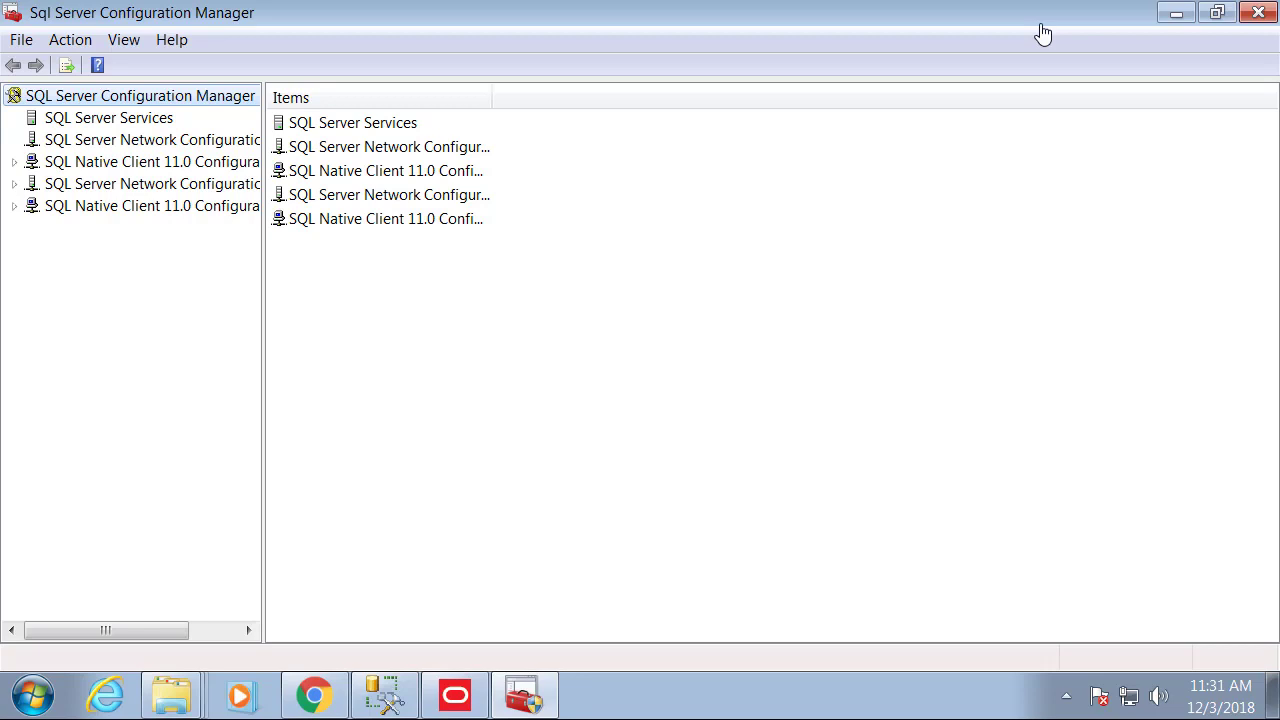
Review the SQL Server Services list down to the SQL Server Browser service.
key(Down)
key(Return)
key(Down)
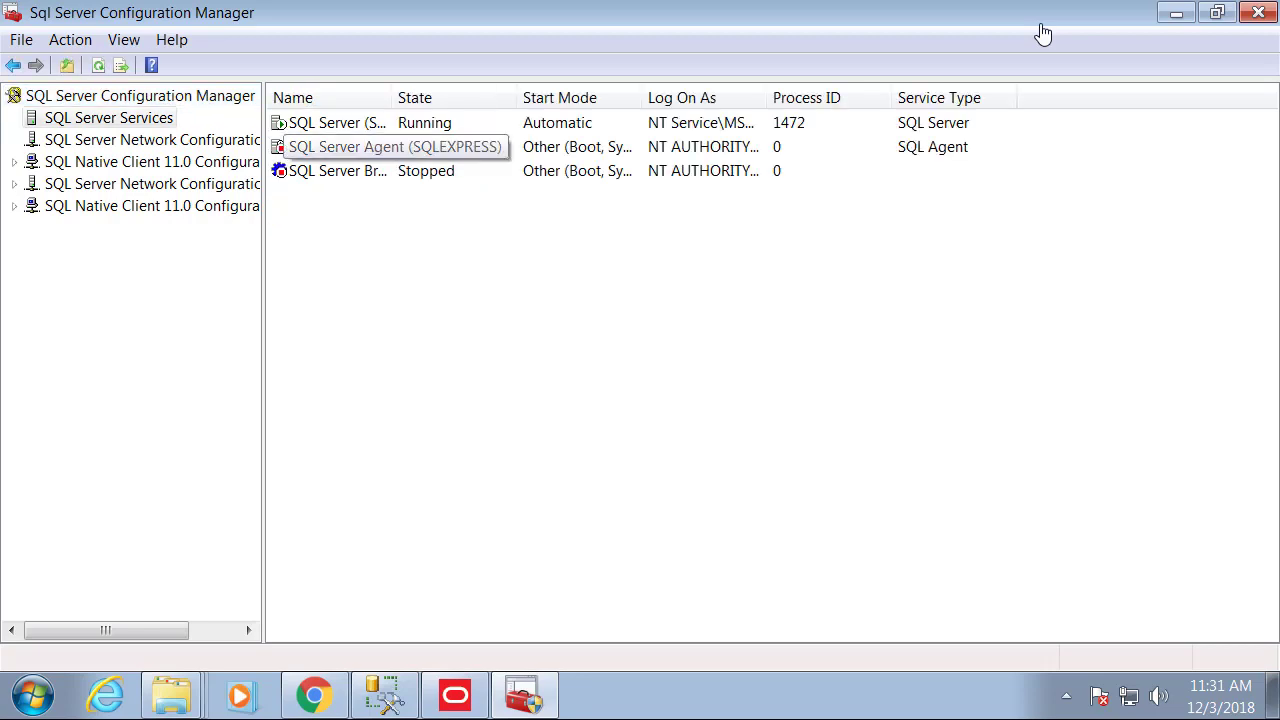
key(Down)
key(Tab)
Expand SQL Native Client 11.0 Configuration (32bit) and view its Client Protocols and Aliases.
key(Down)
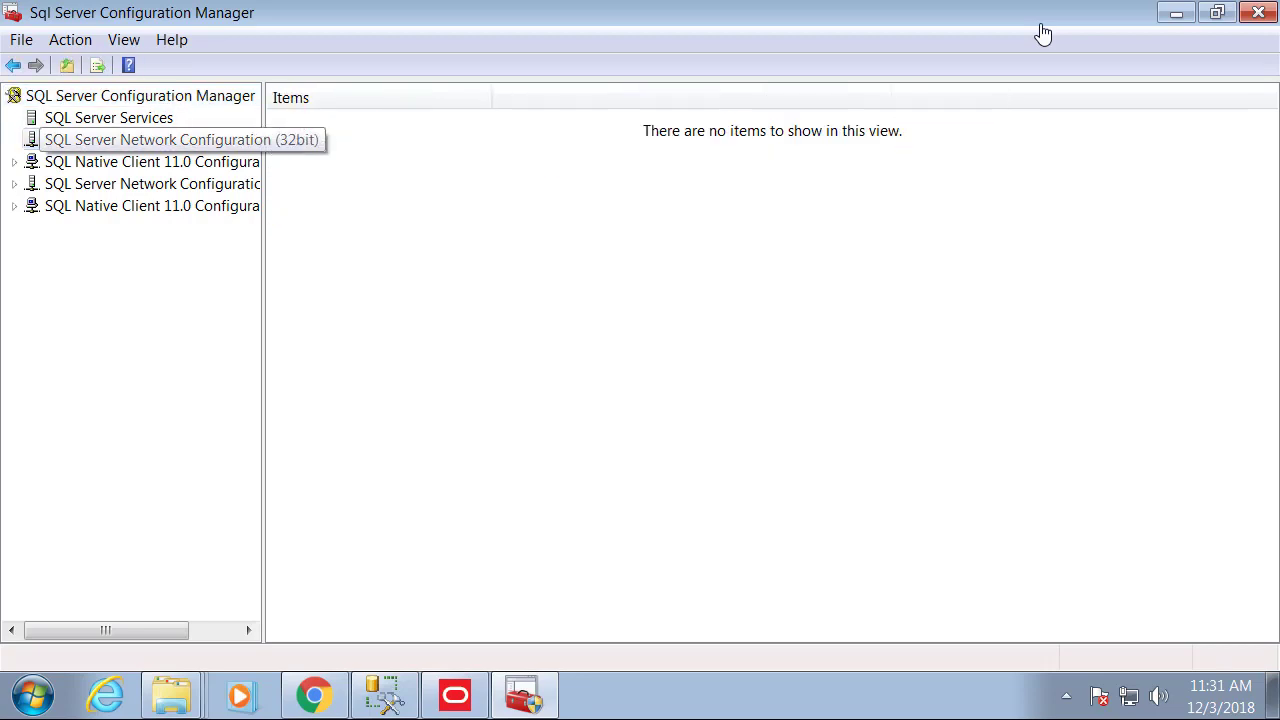
key(Down)
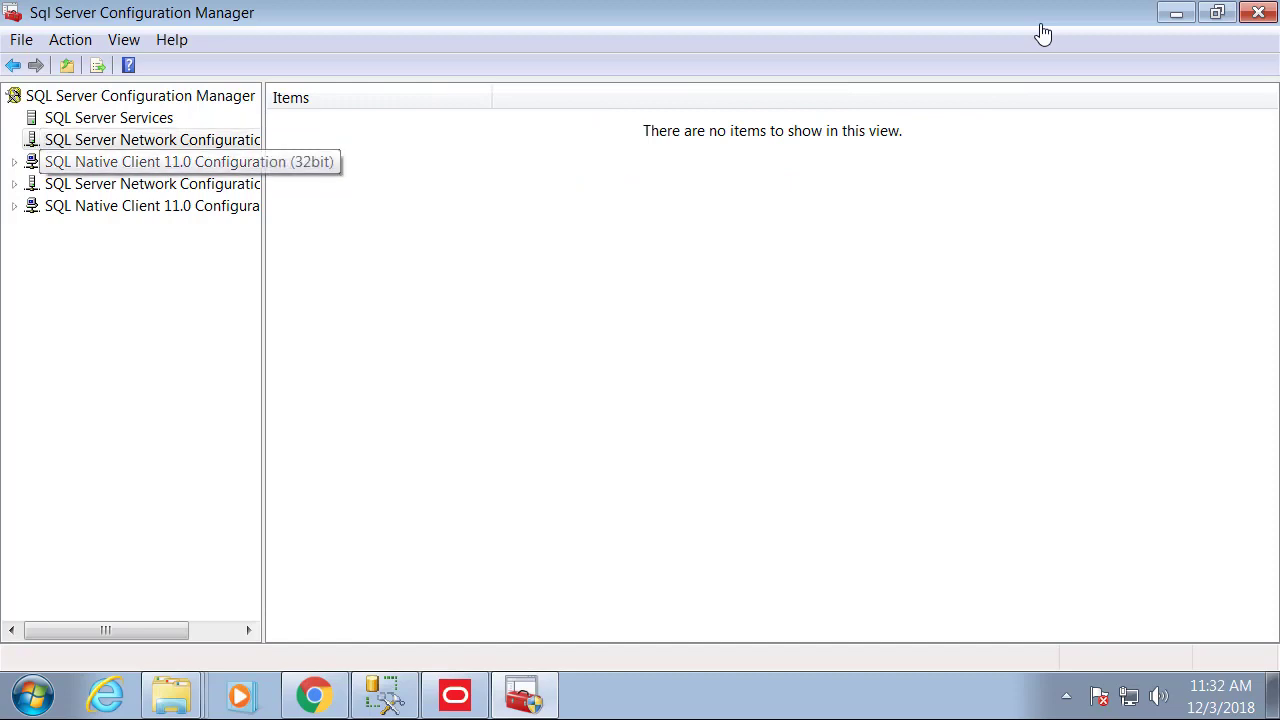
key(Down)
key(Down)
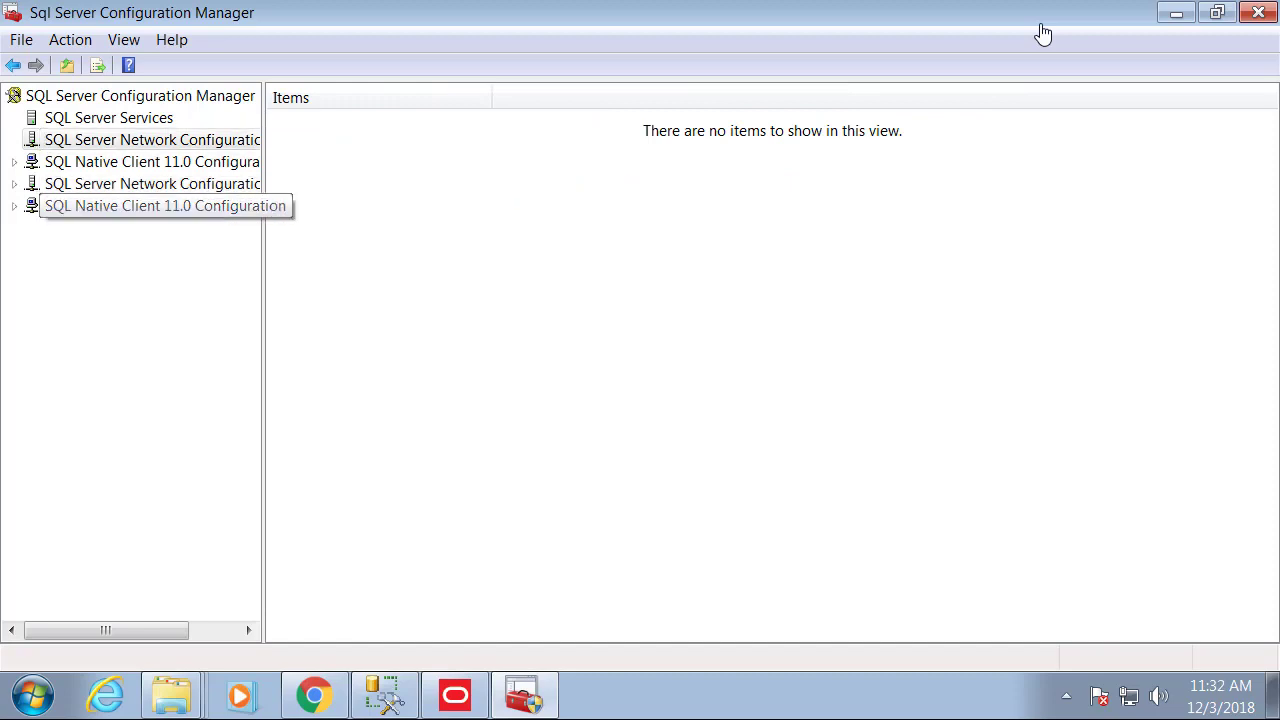
key(Up)
key(Up)
key(Right)
key(Tab)
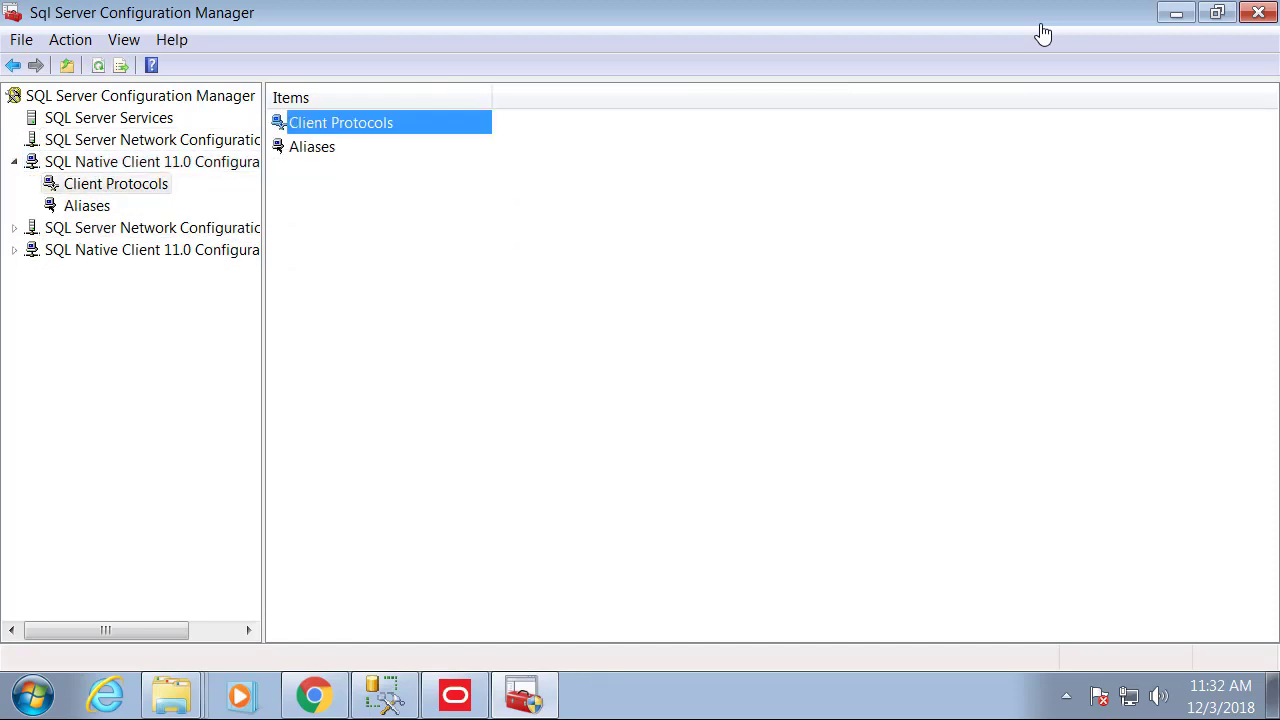
key(Return)
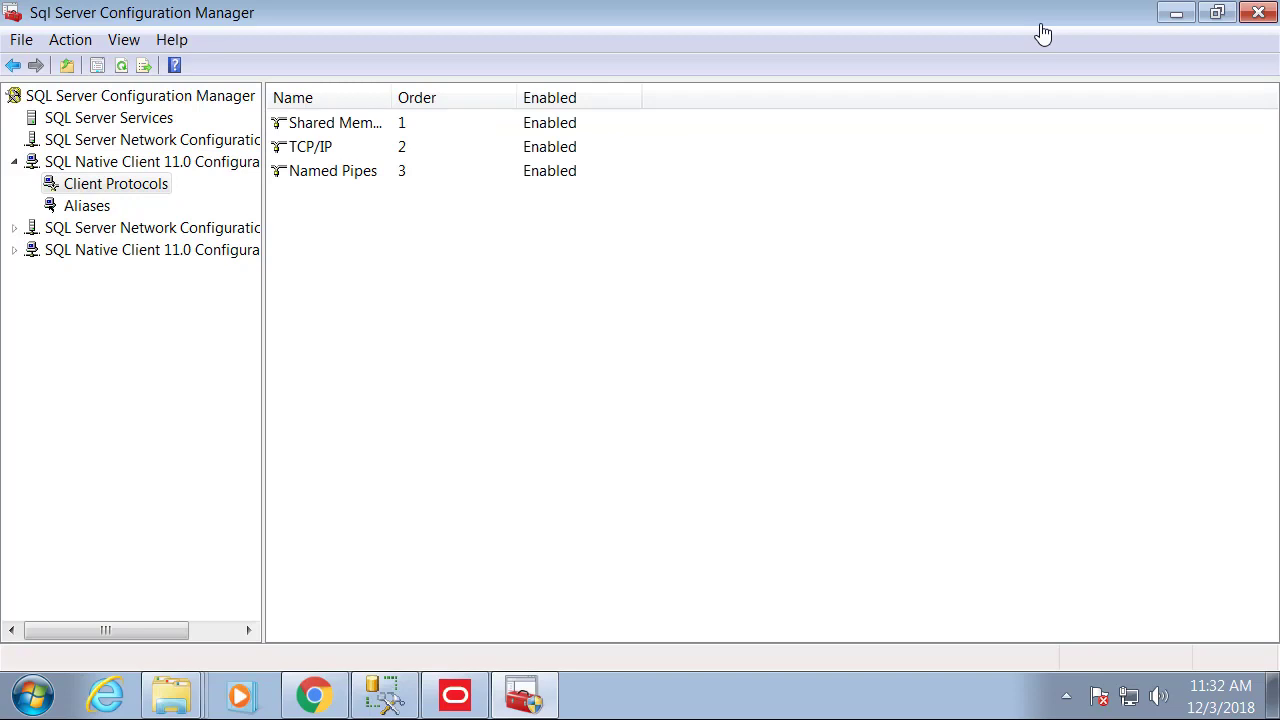
key(Down)
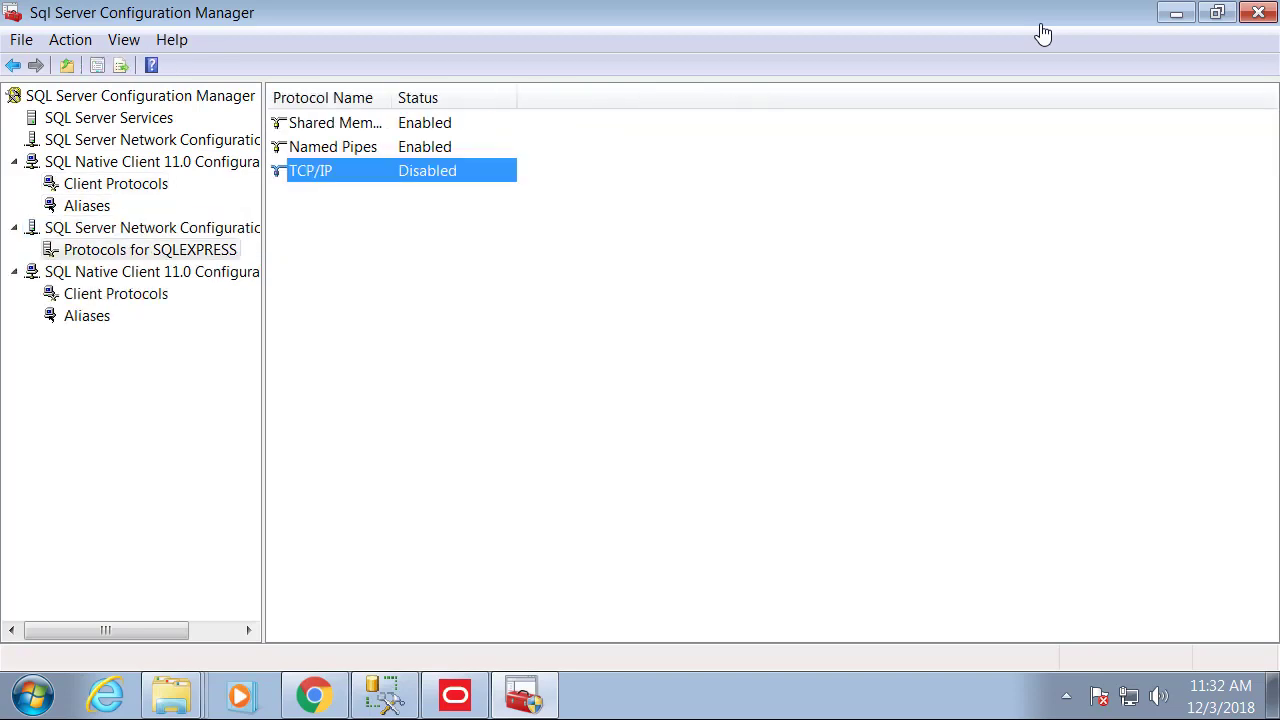
Set the SQLEXPRESS TCP/IP protocol to Enabled = Yes.
key(Return)
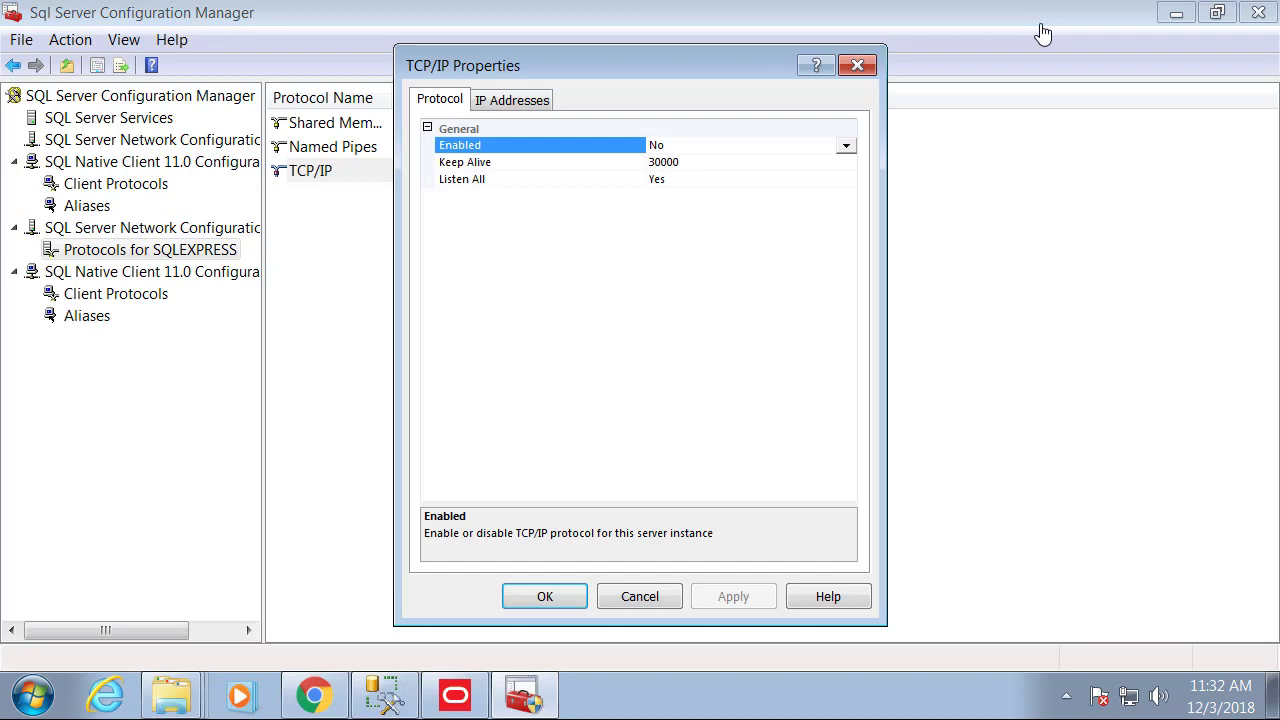
key(alt+Down)
key(Up)
key(Return)
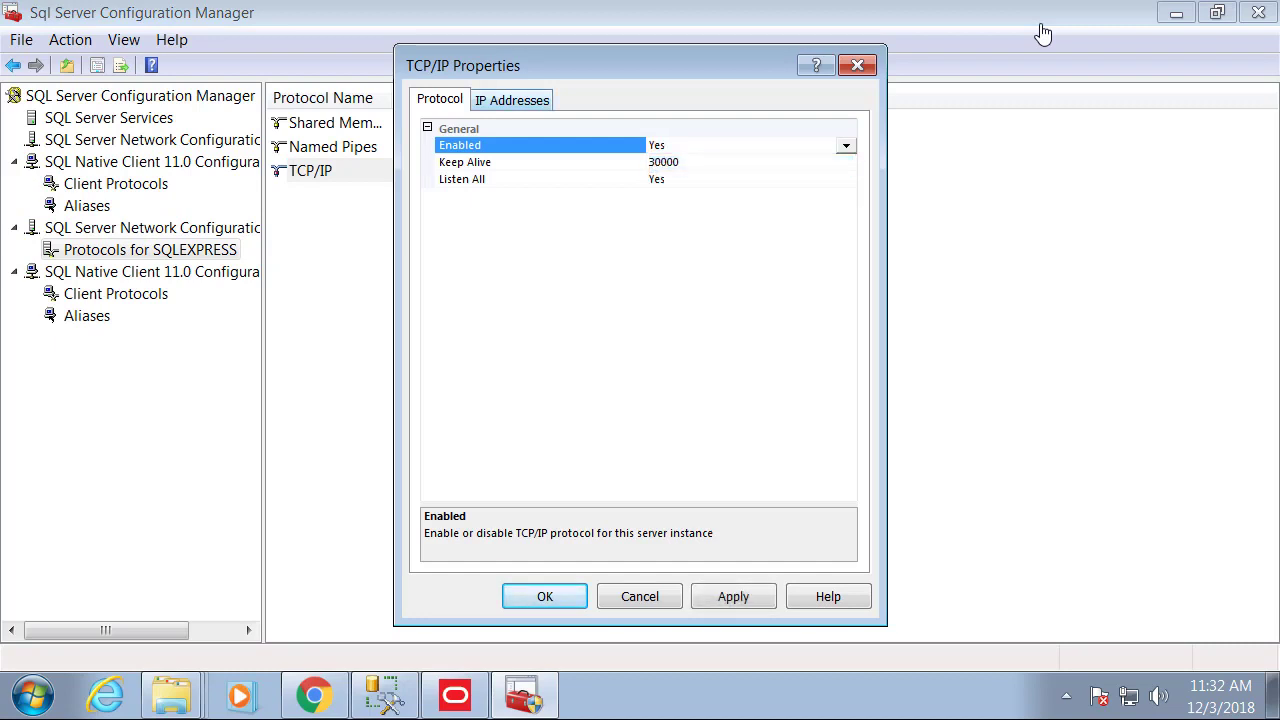
Enable IP1 and set its TCP port to 1433.
key(ctrl+Tab)
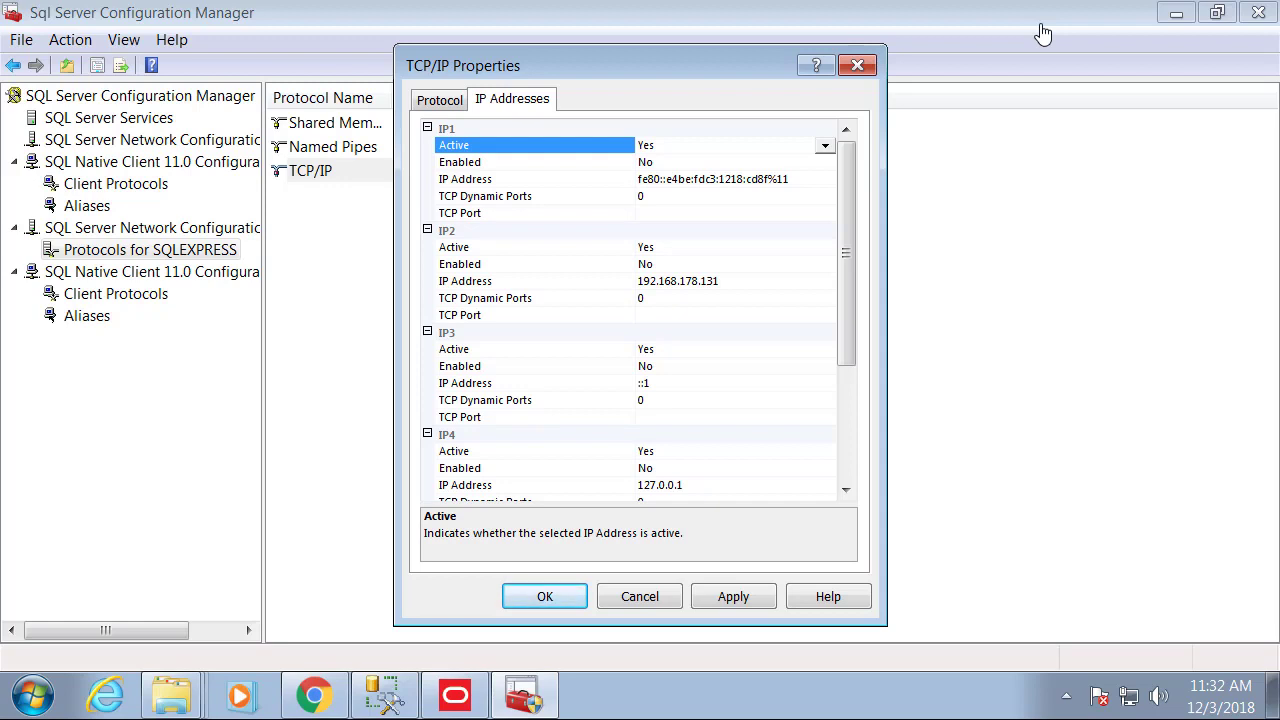
click(825, 162)
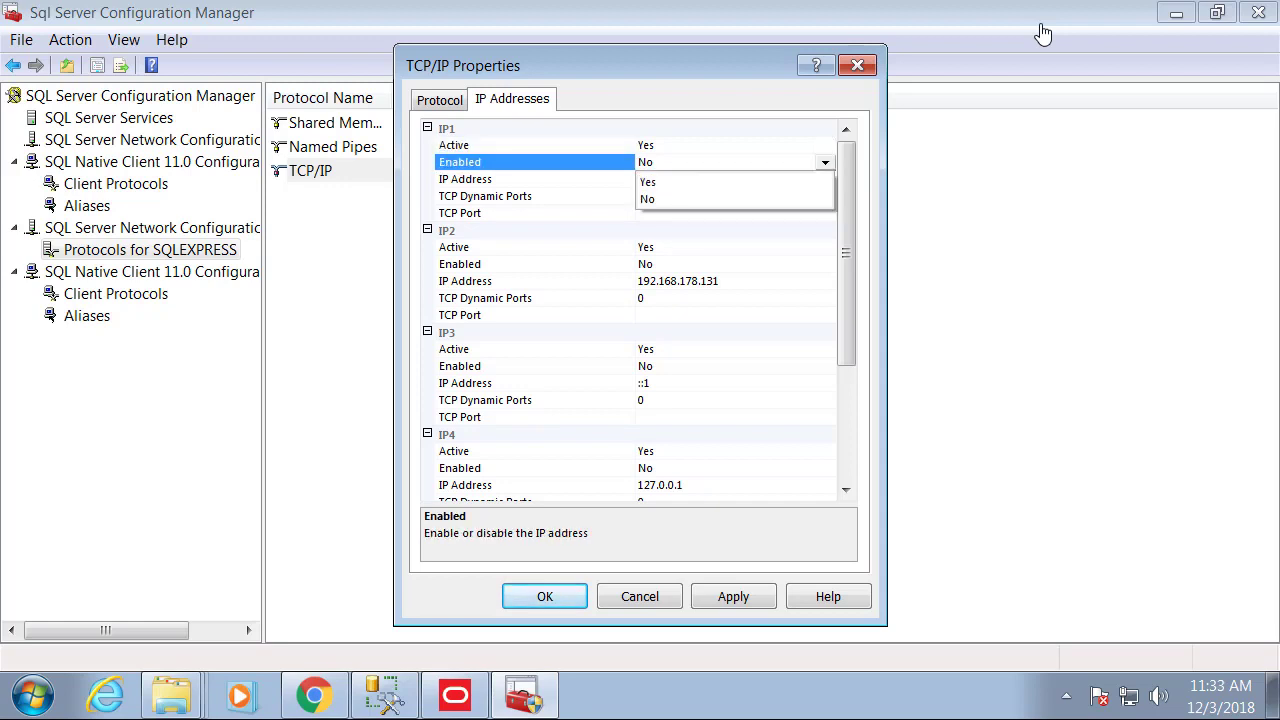
click(648, 181)
click(735, 213)
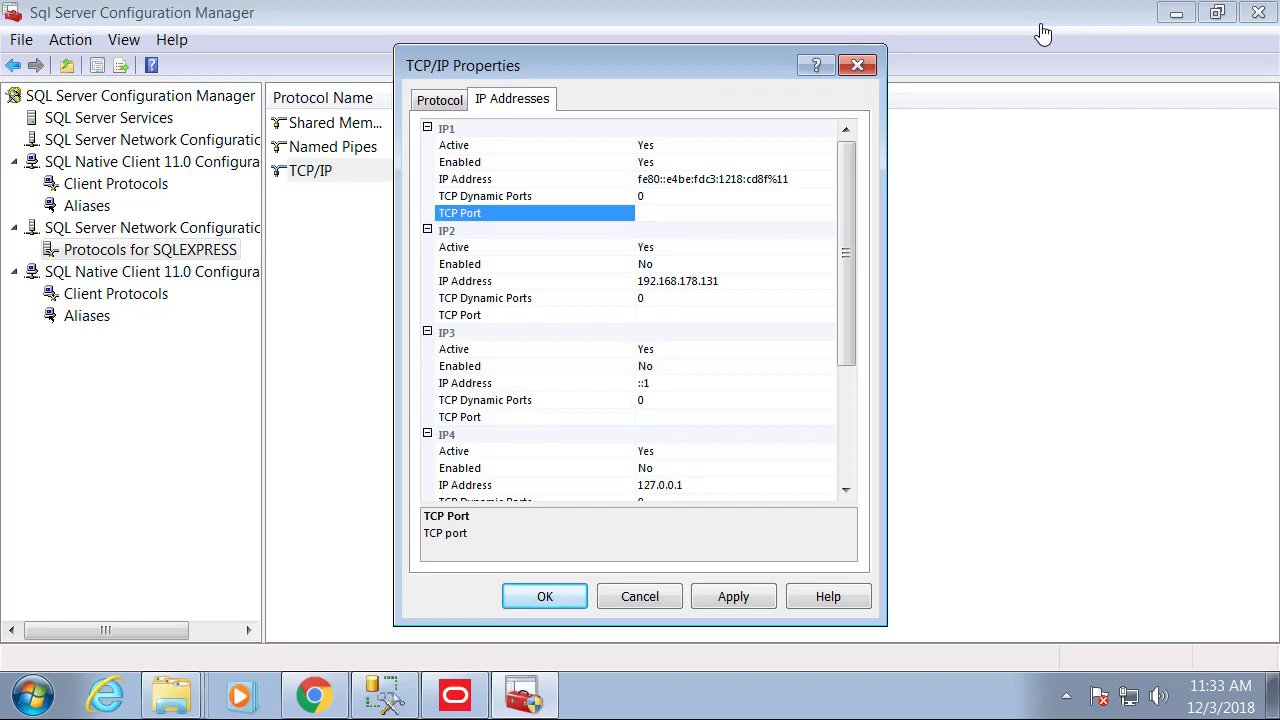
text(1433)
key(Return)
key(ctrl+c)
Enable IP2 and IP3, each with TCP port 1433.
click(700, 315)
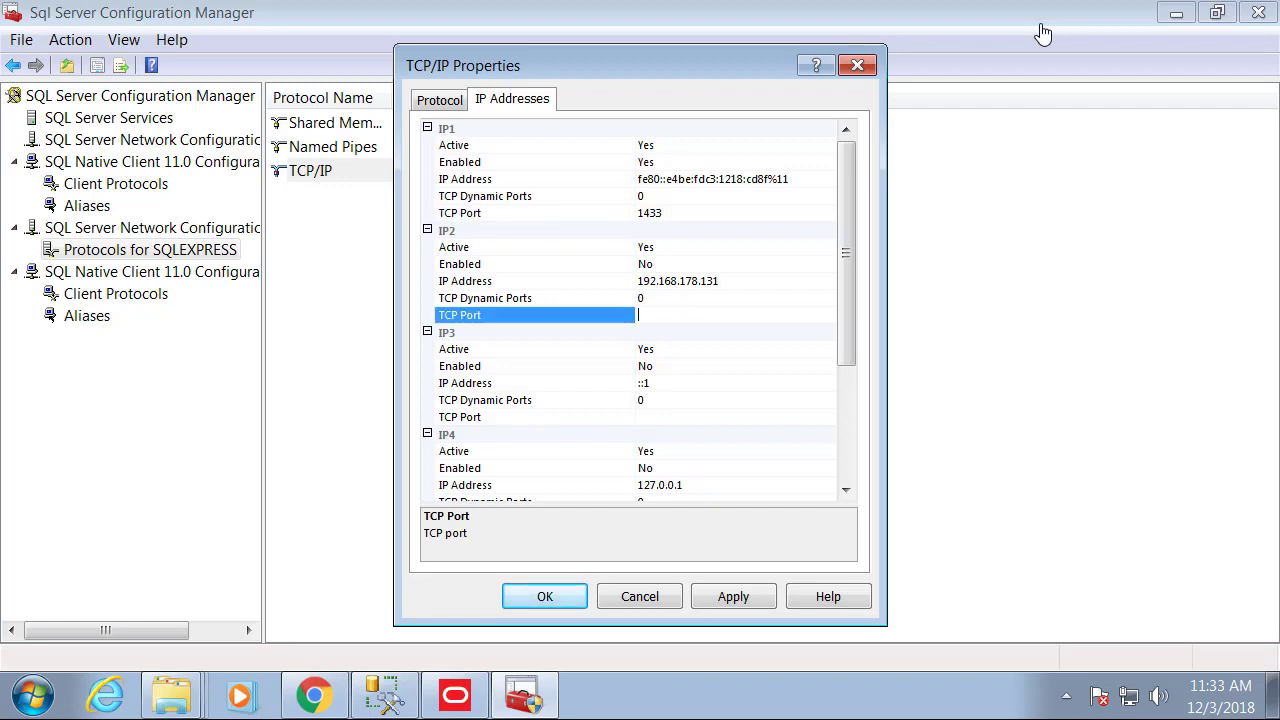
key(ctrl+v)
click(825, 264)
click(690, 284)
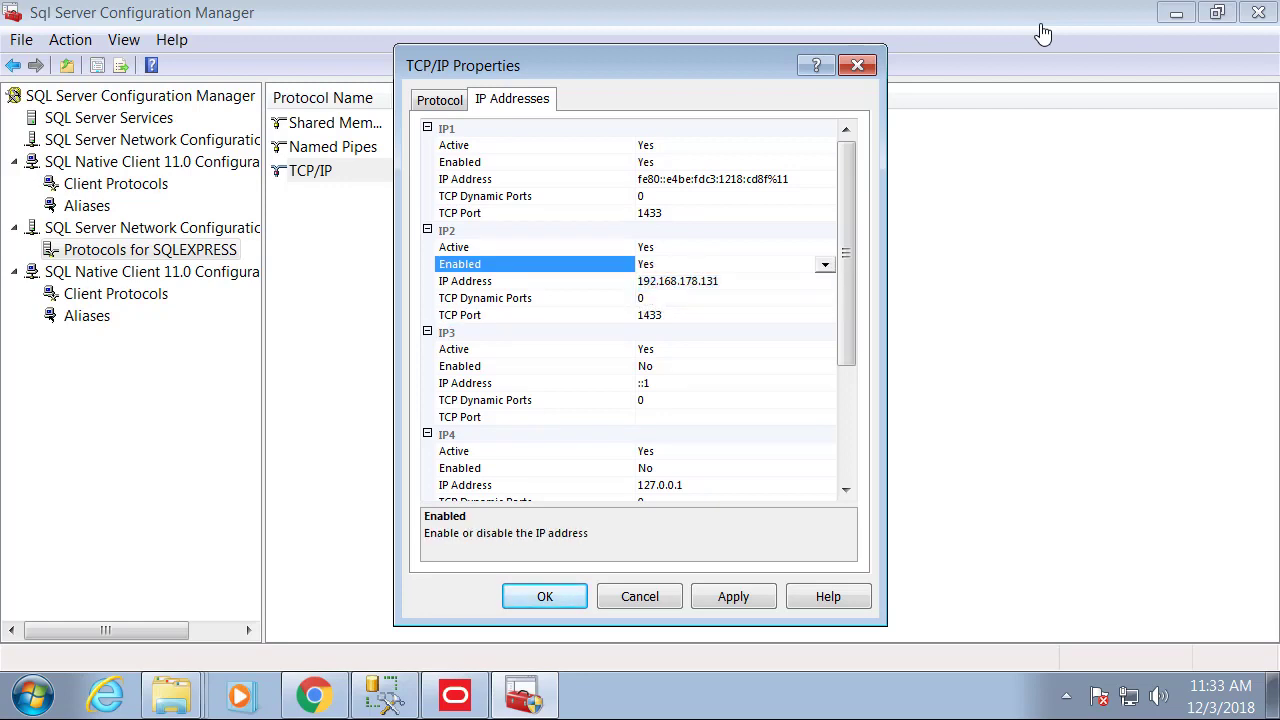
click(700, 417)
key(ctrl+v)
click(825, 366)
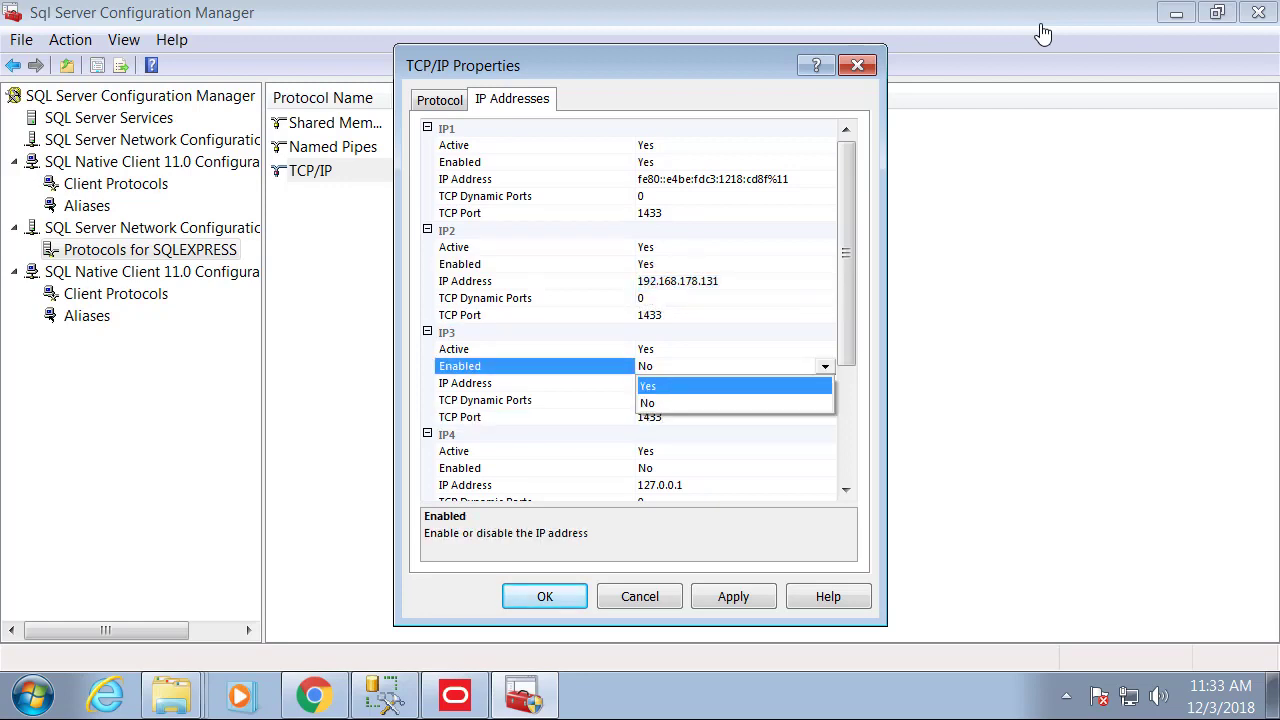
click(690, 386)
Enable IP4 and IP5, each with TCP port 1433.
click(825, 468)
click(690, 488)
scroll(690, 450, down, 3)
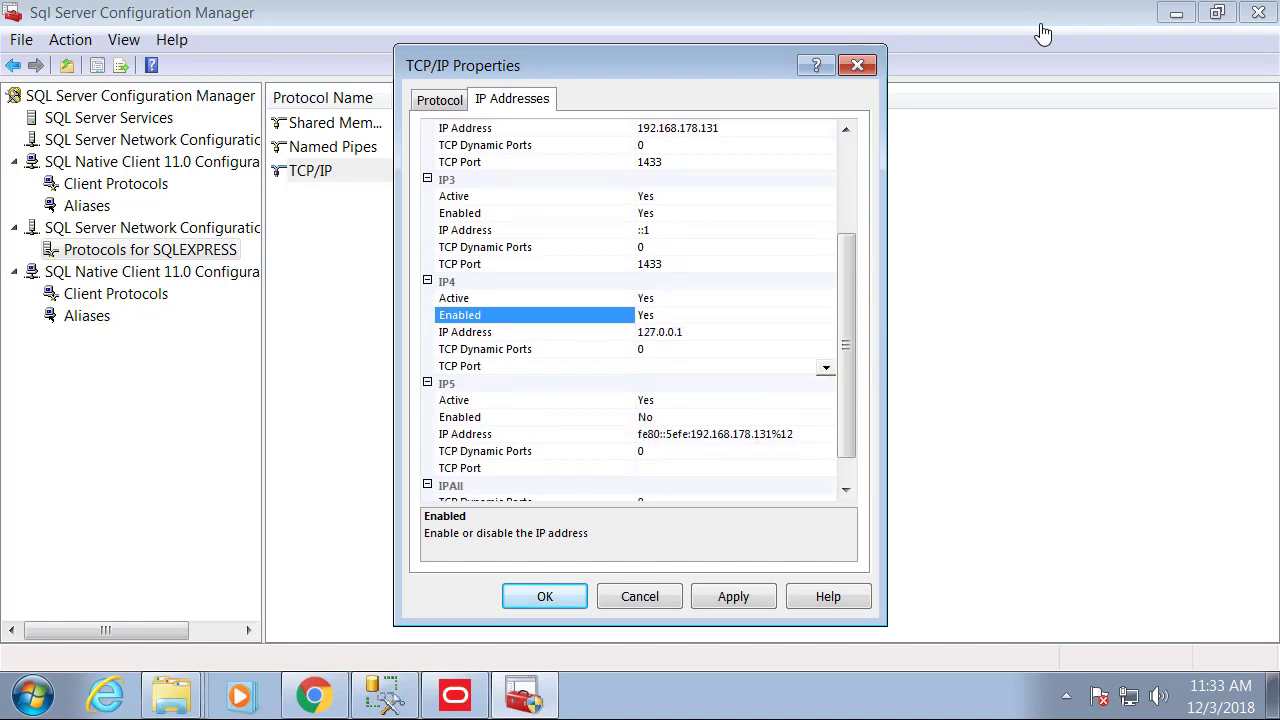
click(700, 349)
click(700, 366)
key(ctrl+v)
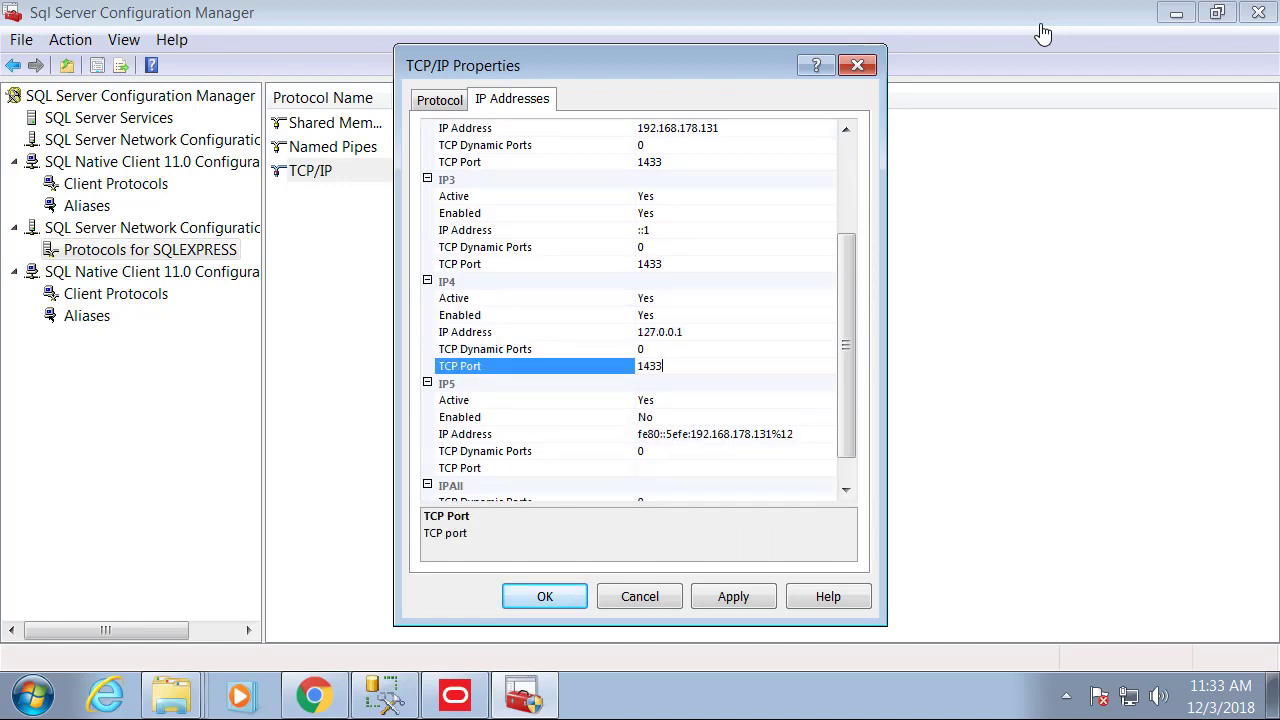
click(825, 417)
click(690, 437)
scroll(690, 437, down, 1)
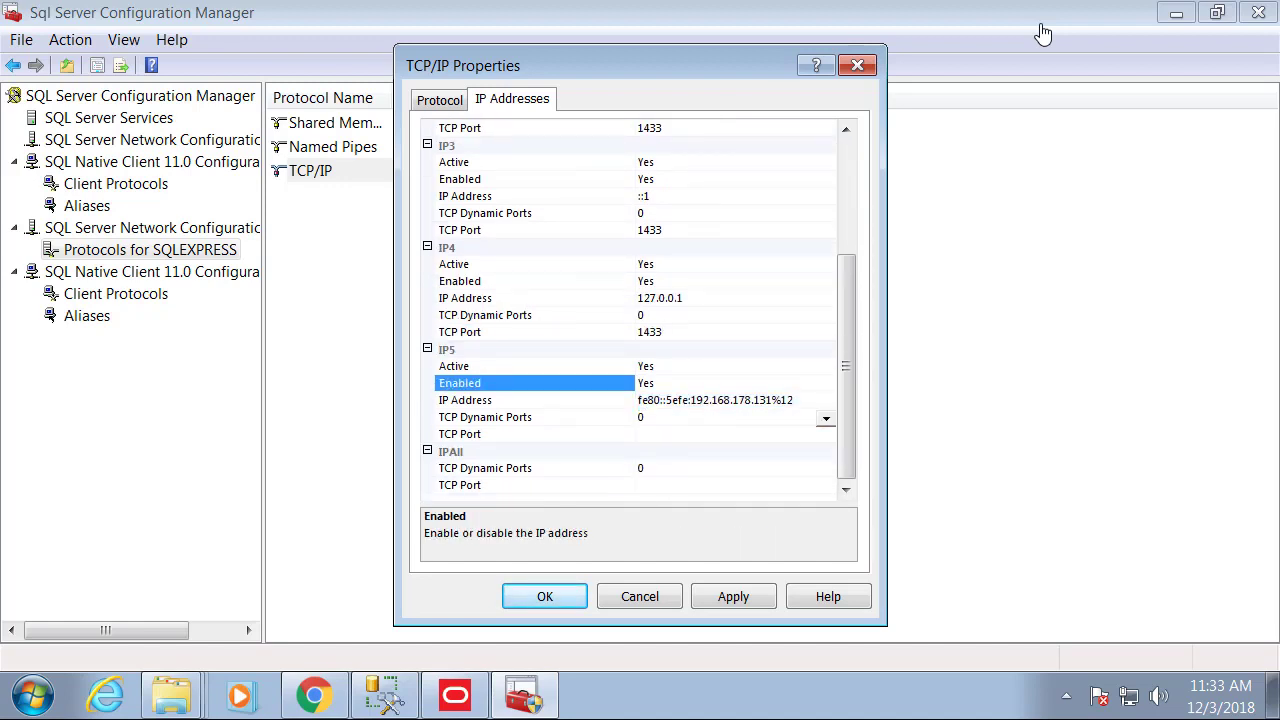
click(700, 434)
key(ctrl+v)
Set the IPAll TCP port to 1433, save, and acknowledge the restart warning.
click(700, 485)
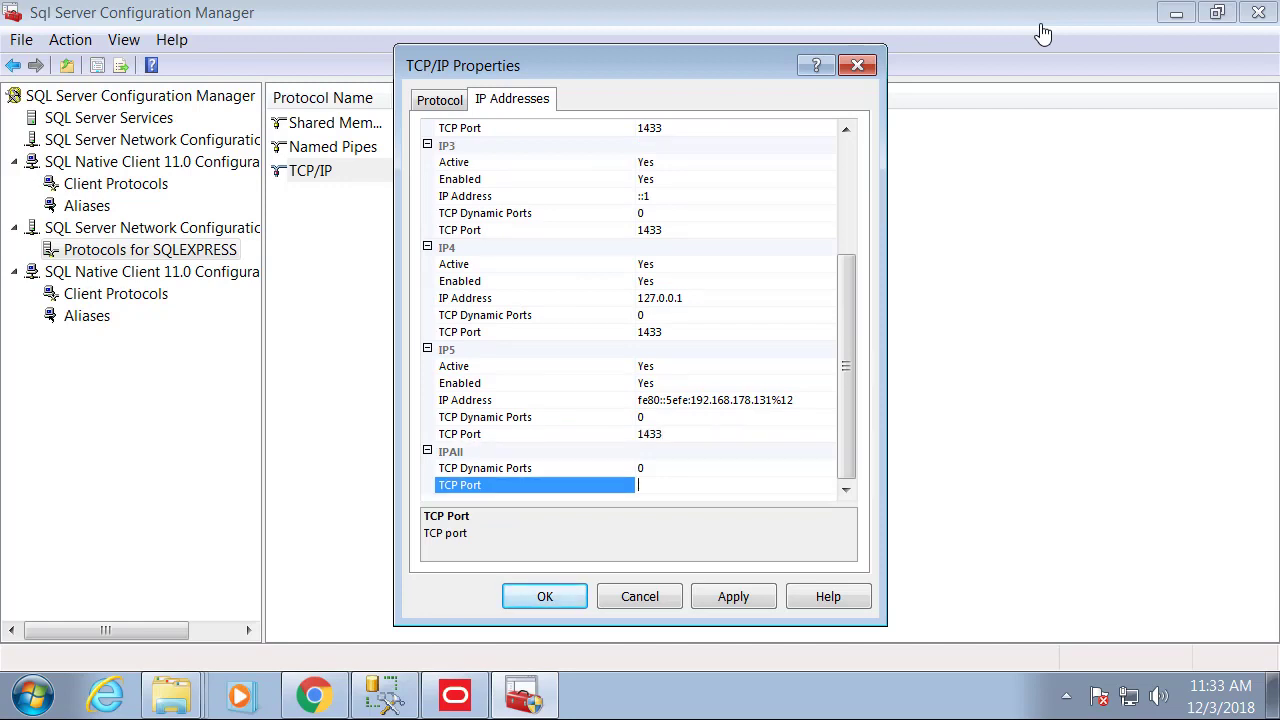
key(ctrl+v)
key(Return)
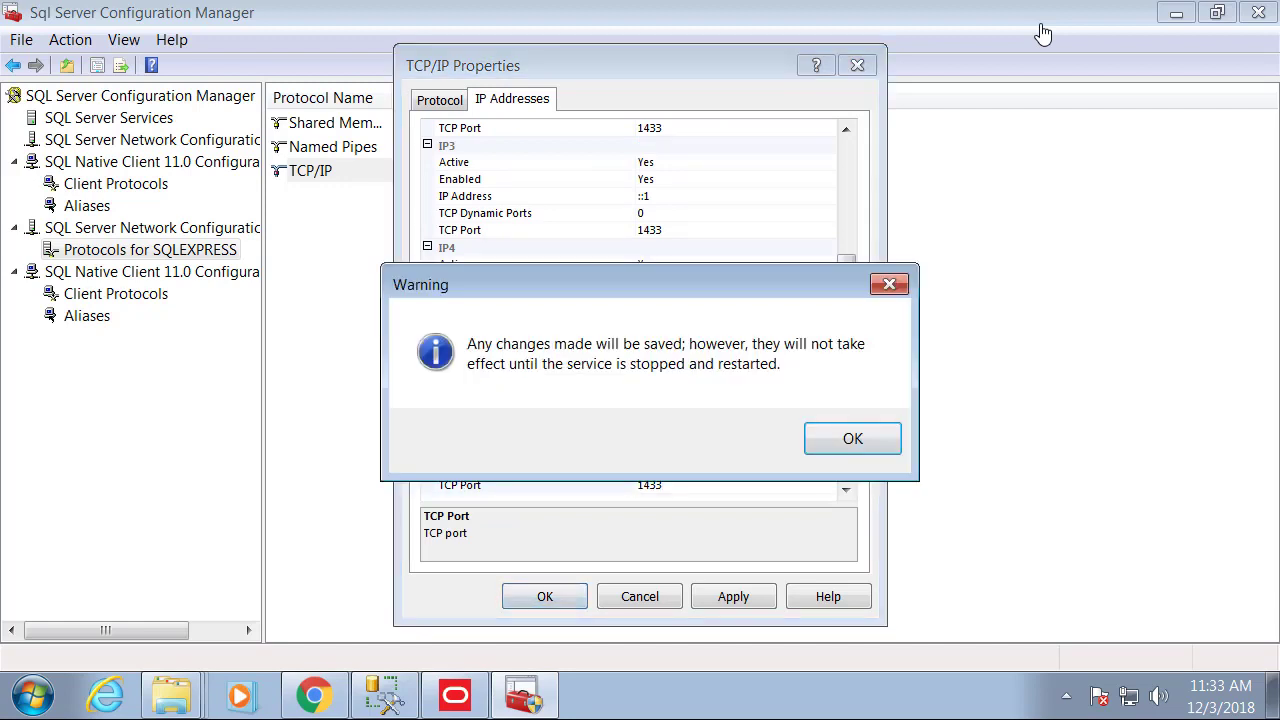
key(Return)
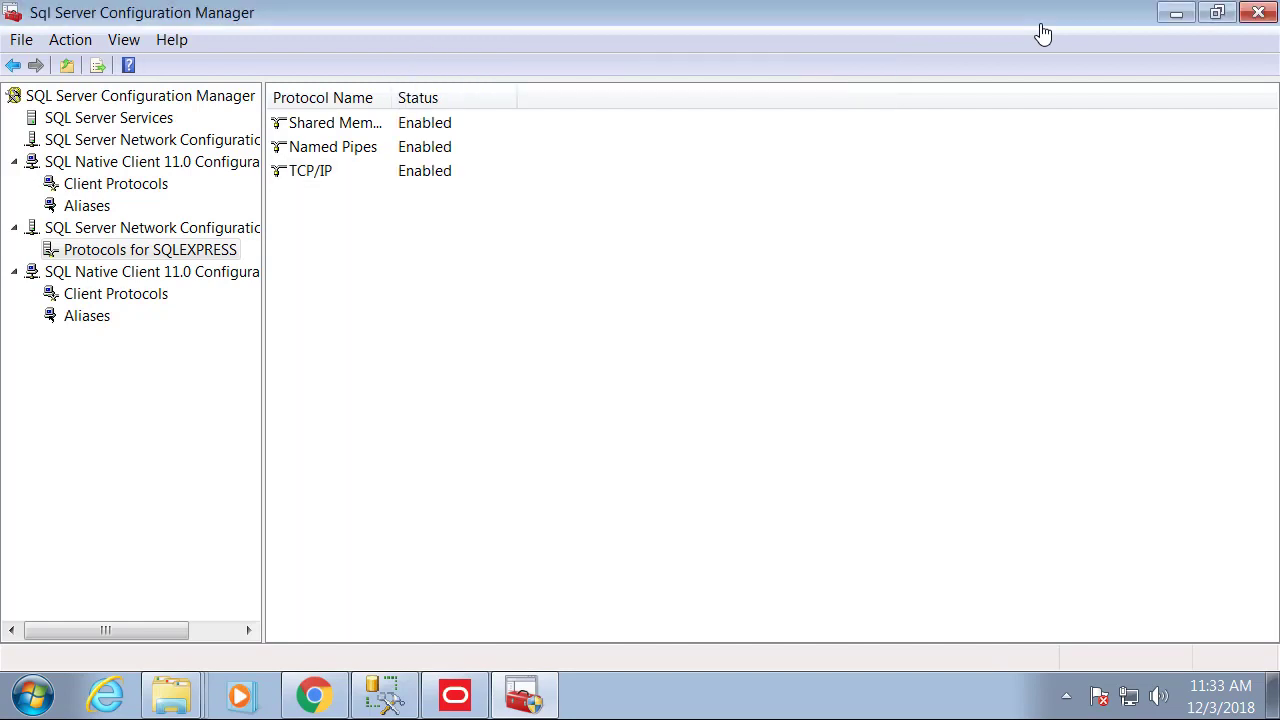
Restart the SQL Server (SQLEXPRESS) service from the SQL Server Services list.
key(Down)
key(Down)
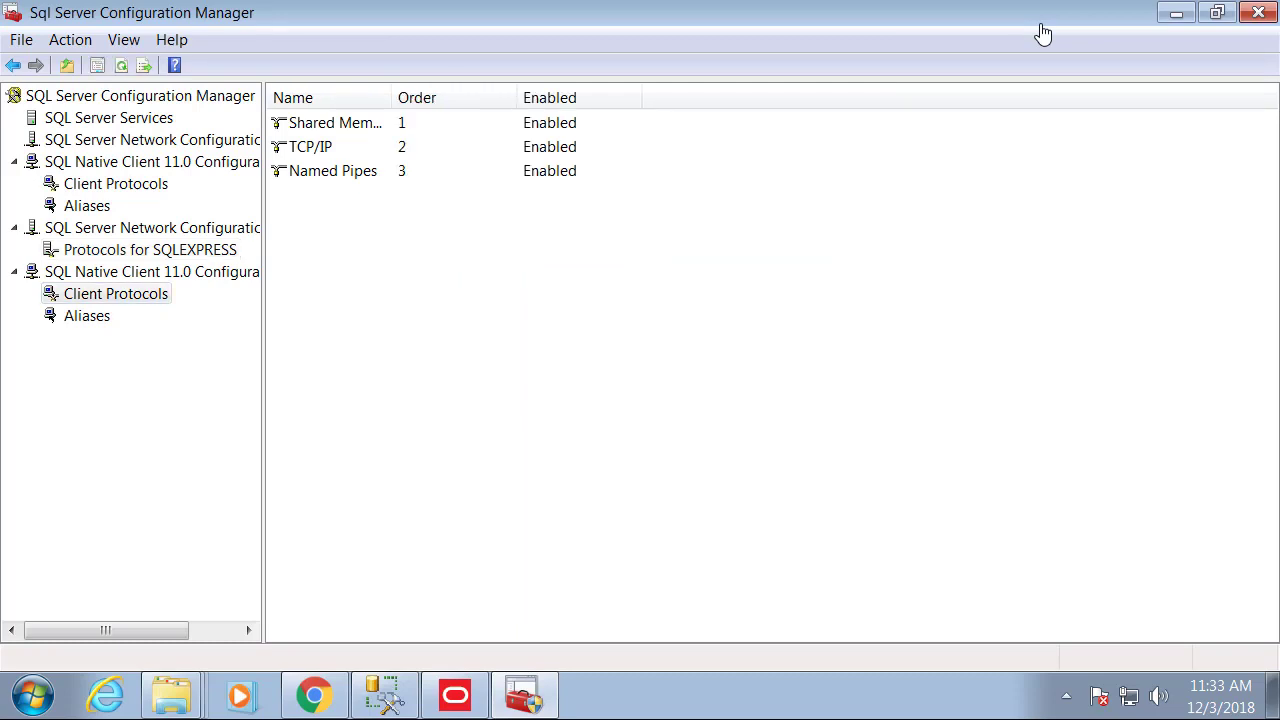
key(Up)
key(Up)
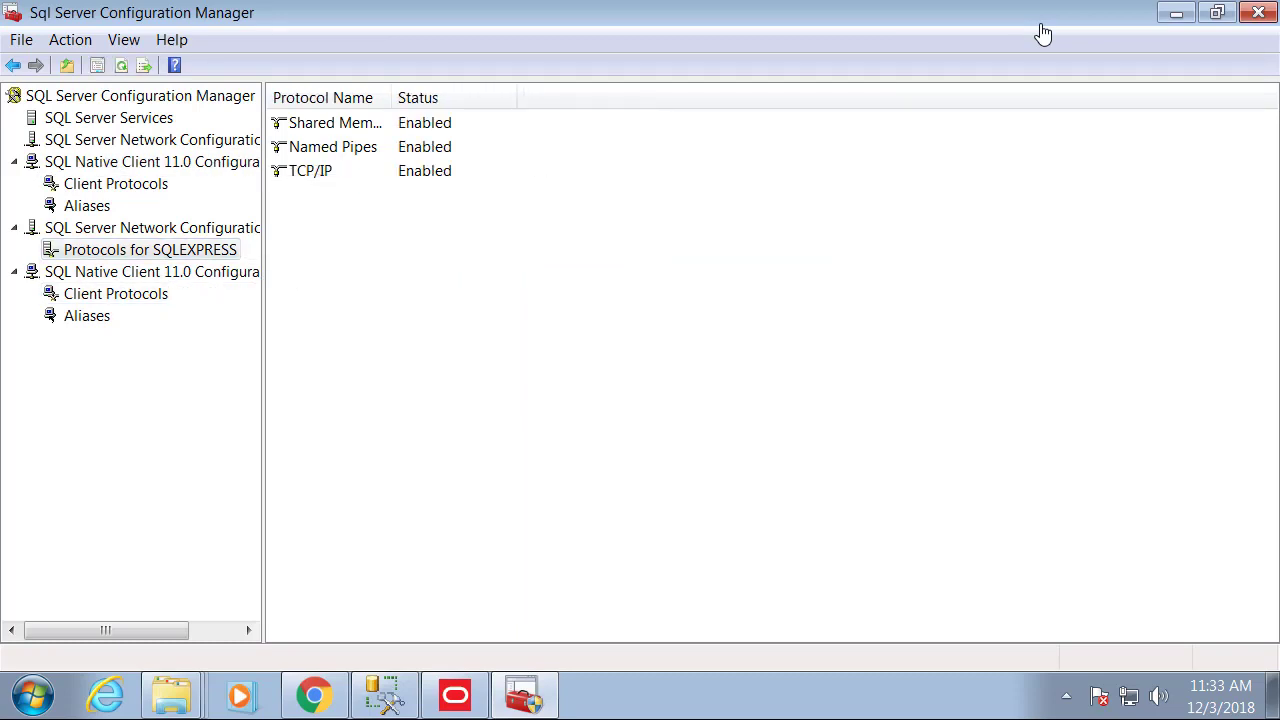
key(Up)
key(Up)
key(Up)
key(Up)
key(Up)
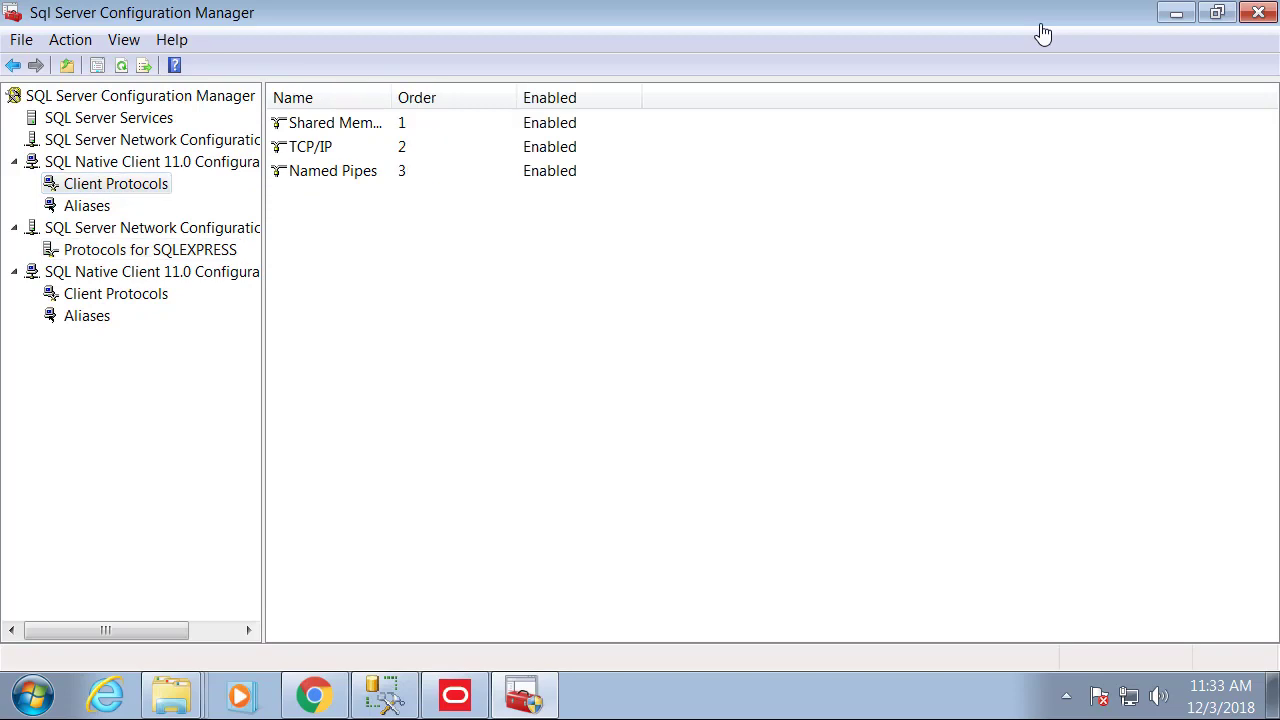
key(Up)
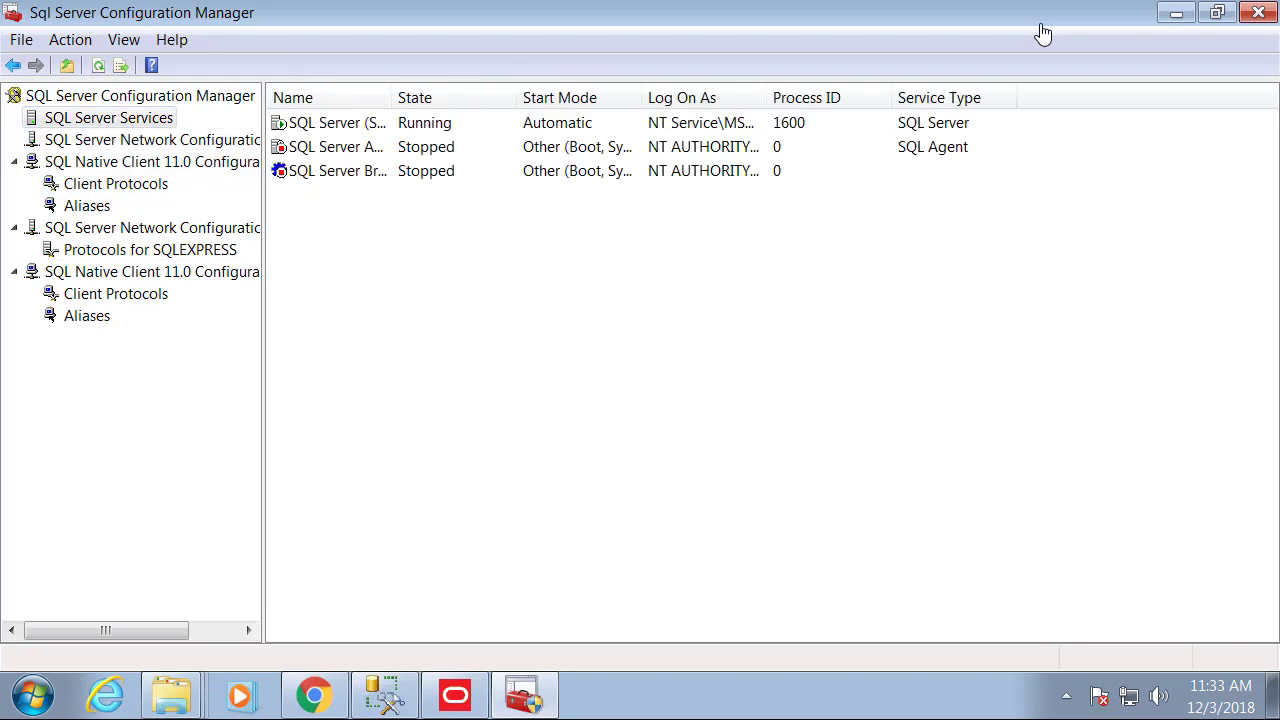
key(Tab)
click(252, 65)
Accept the port 1433 connection details, name the database PMDB_188, and continue.
key(alt+Tab)
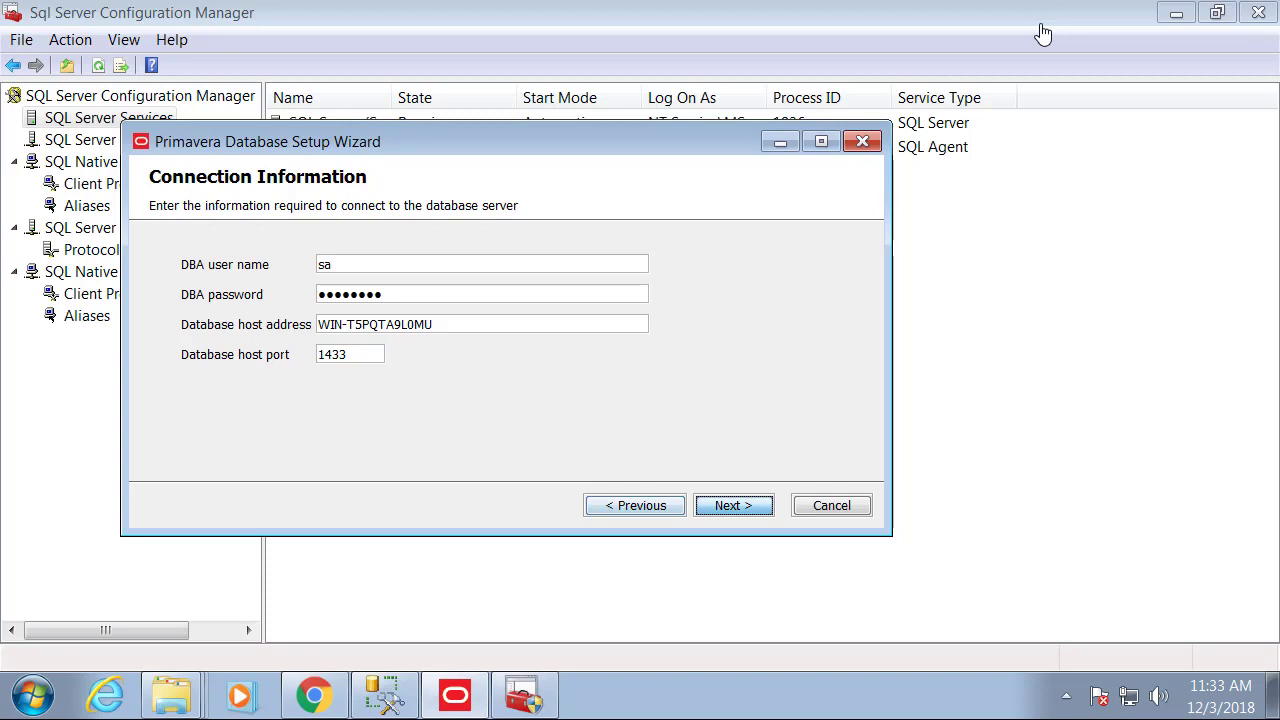
key(Return)
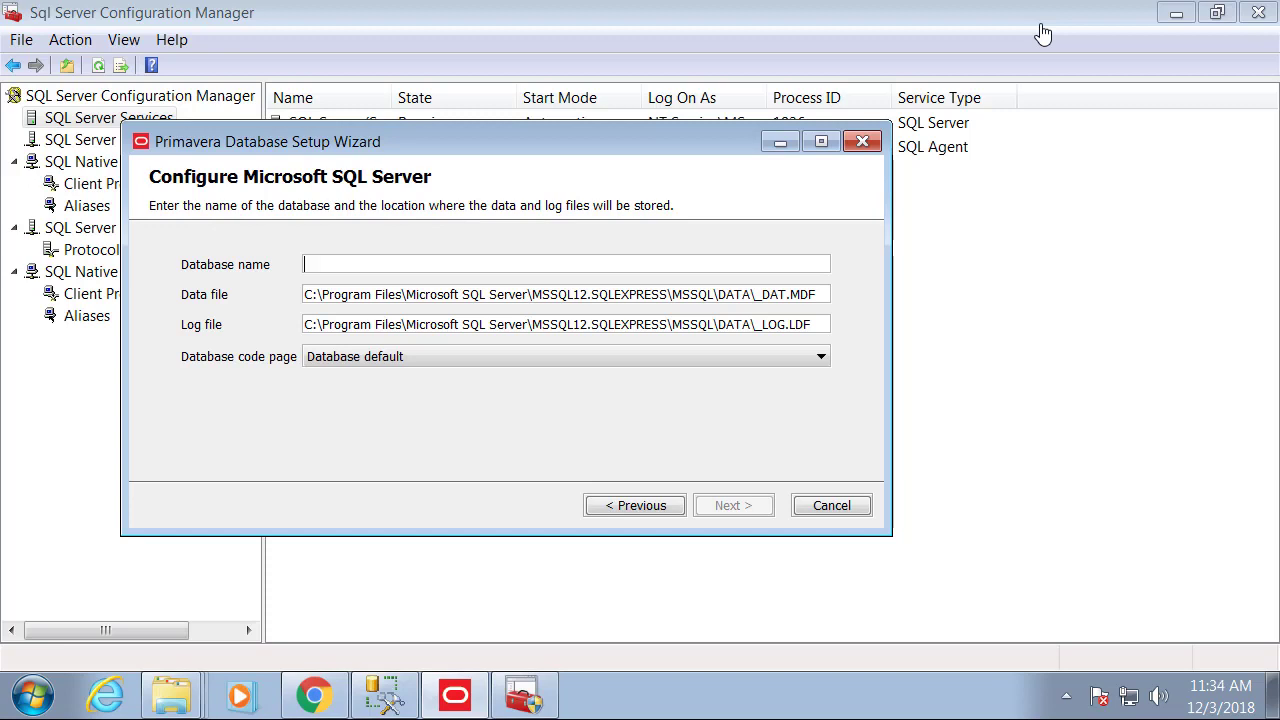
text(PMDB)
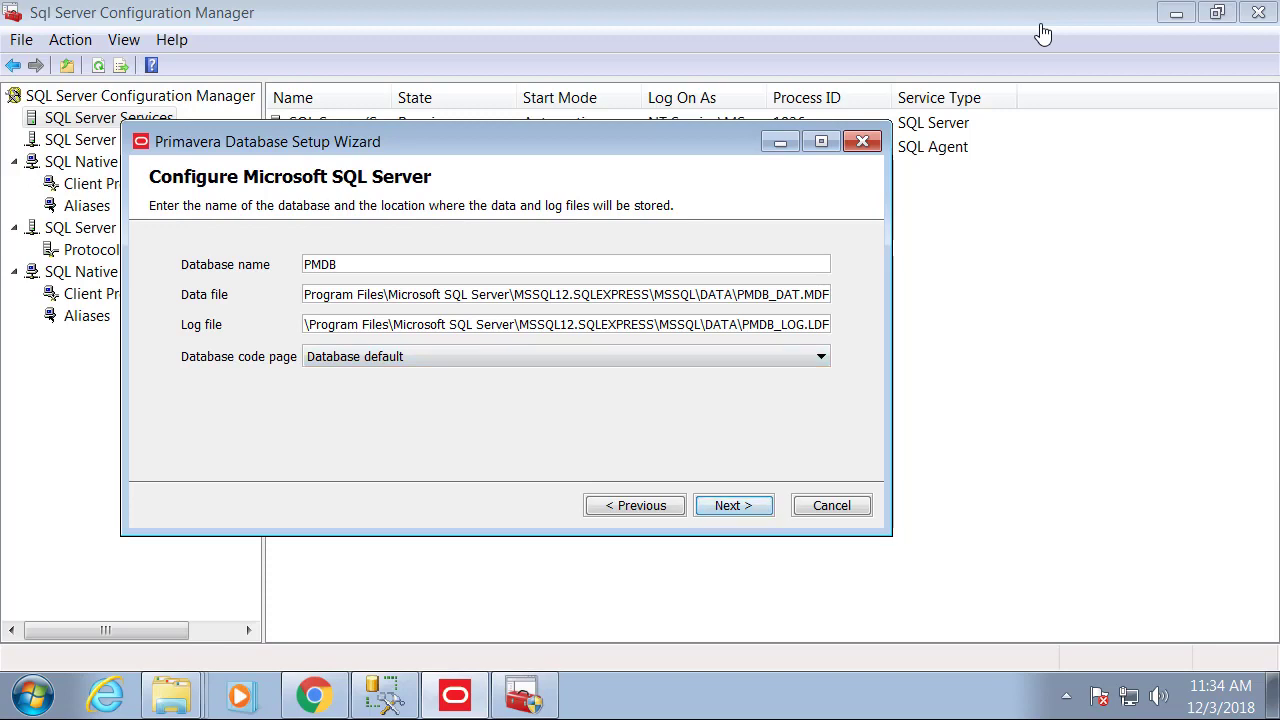
text(_)
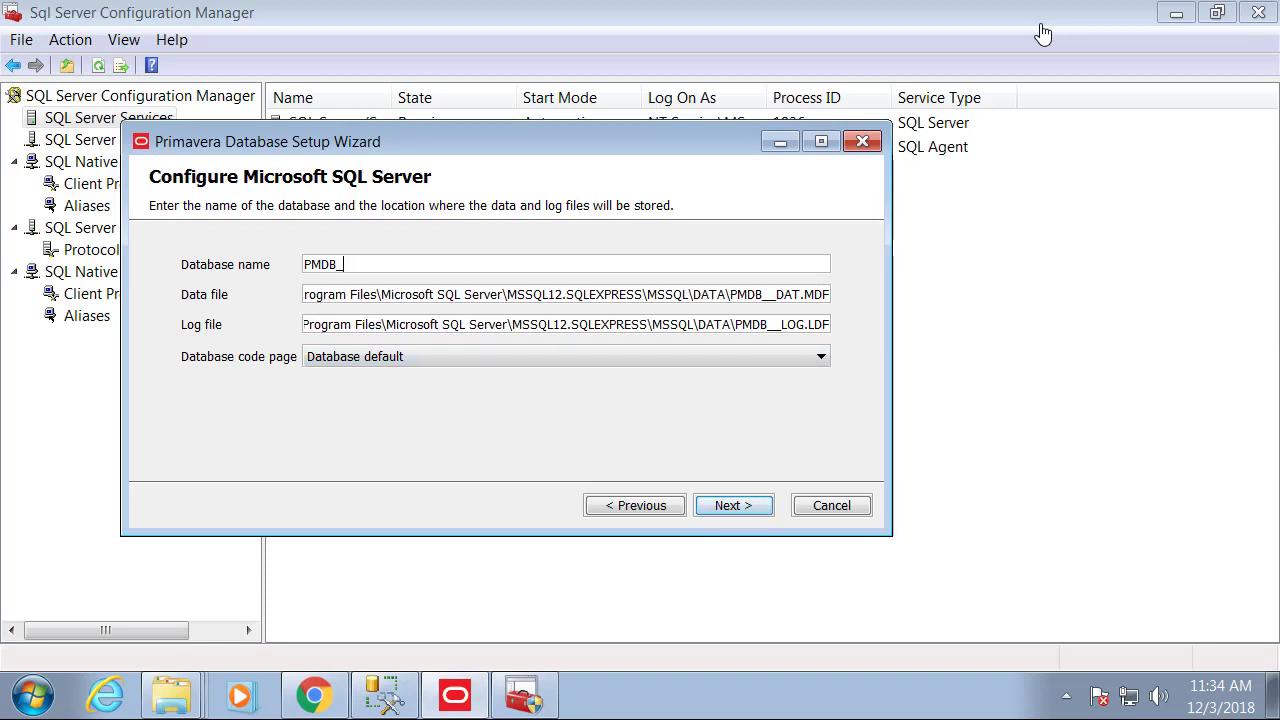
text(18)
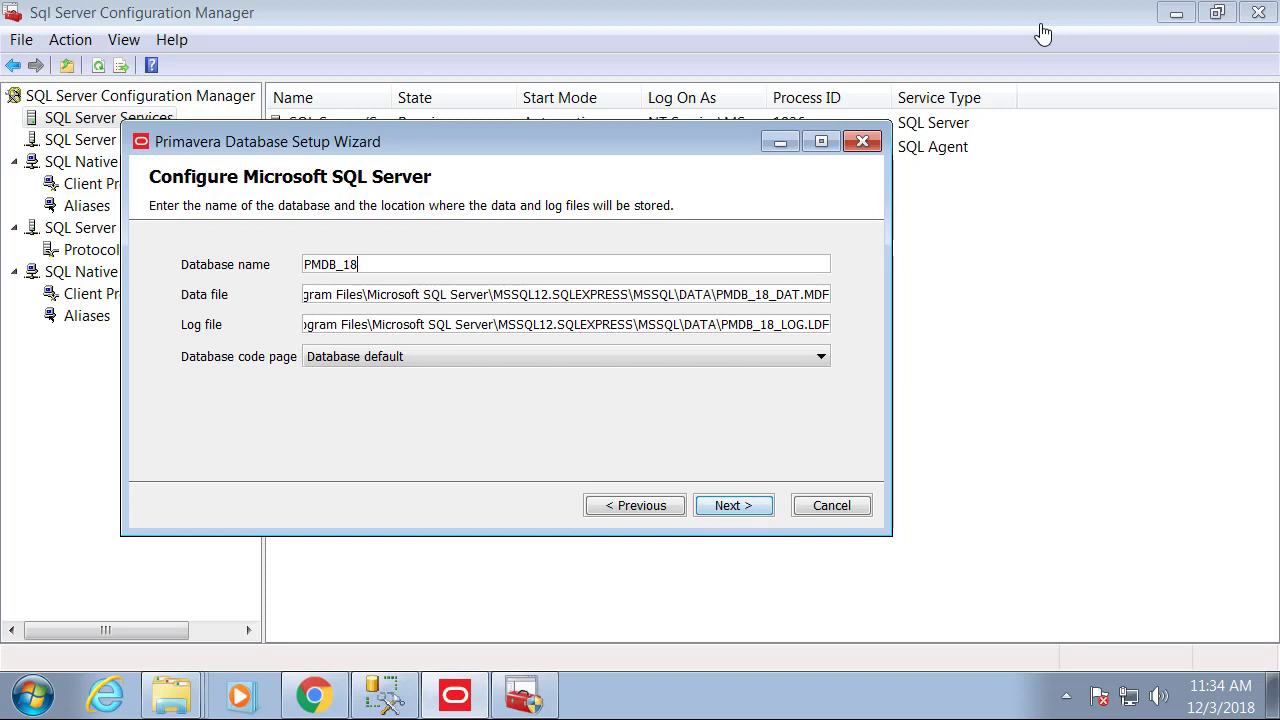
text(8)
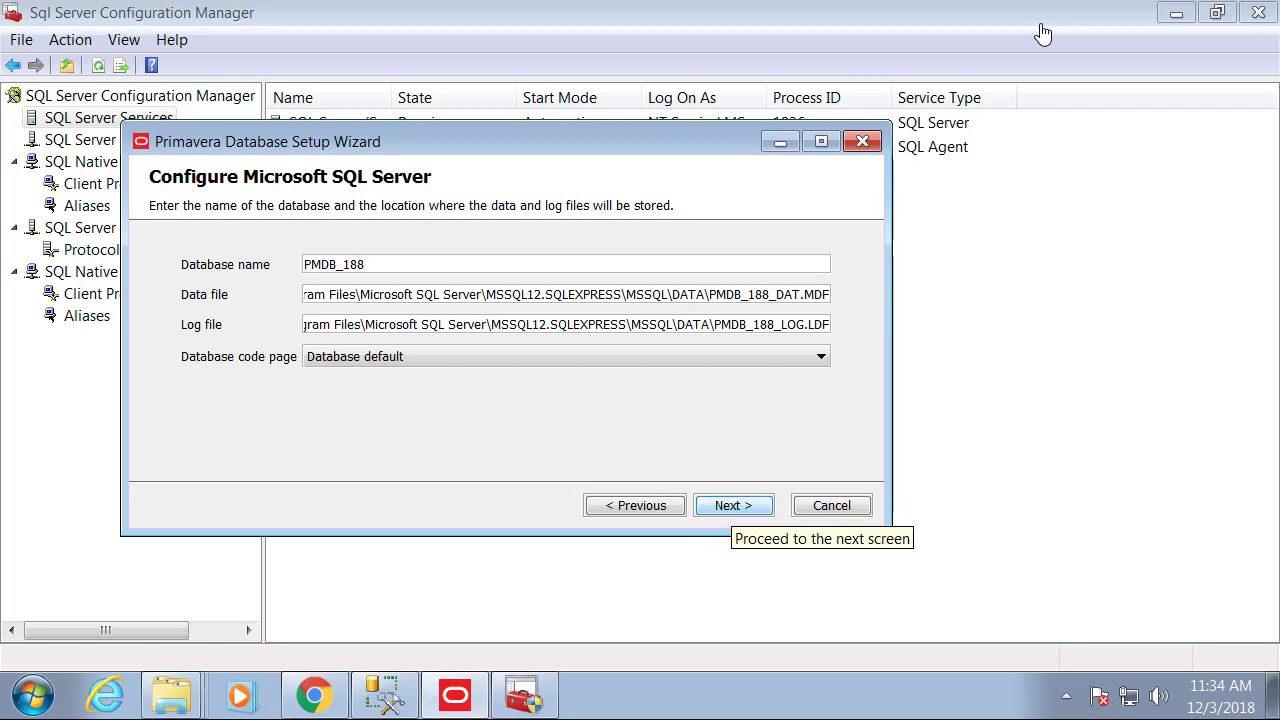
key(Return)
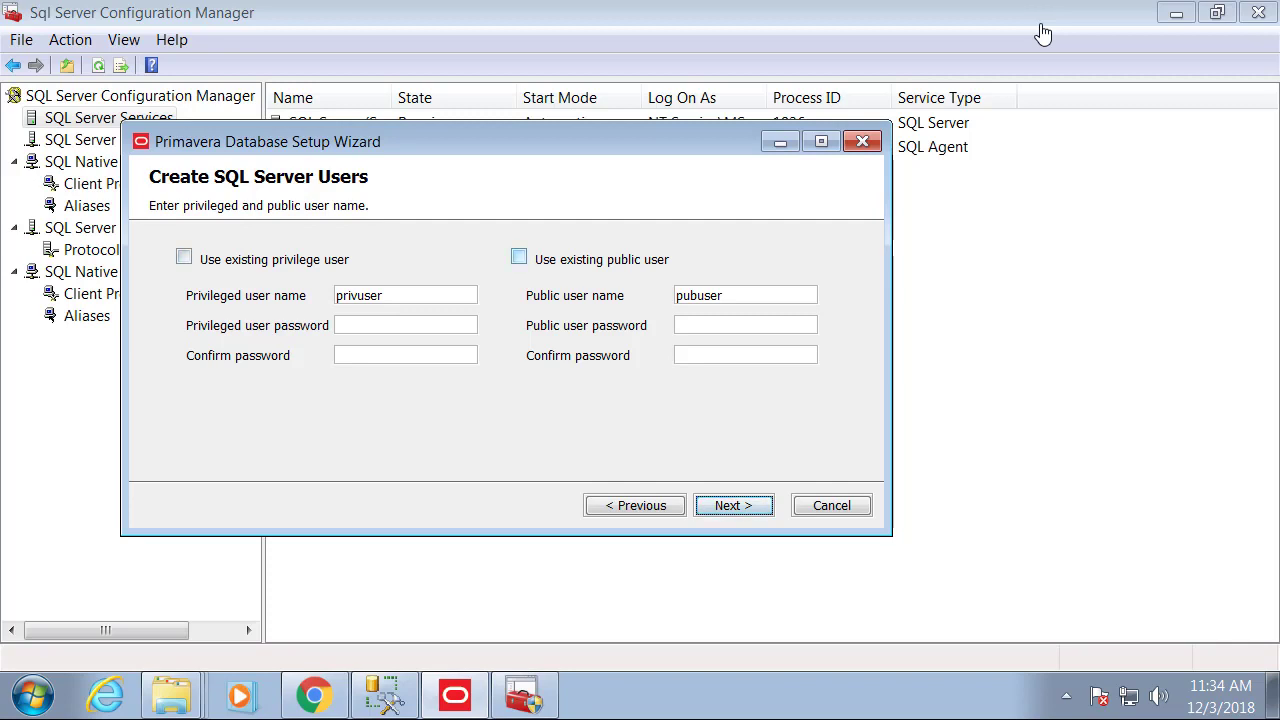
Enter and confirm the password for the privileged user privuser.
drag(336, 296, 386, 296)
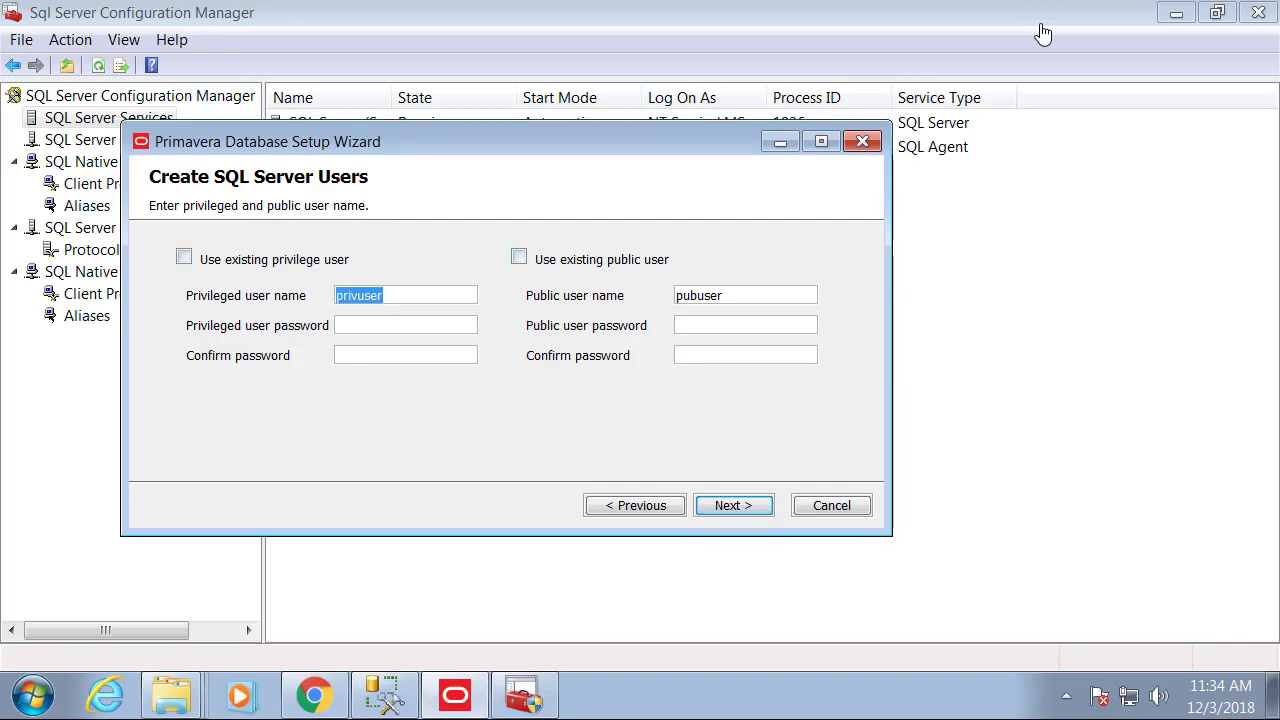
key(Tab)
text(privuser)
key(Tab)
text(privuser)
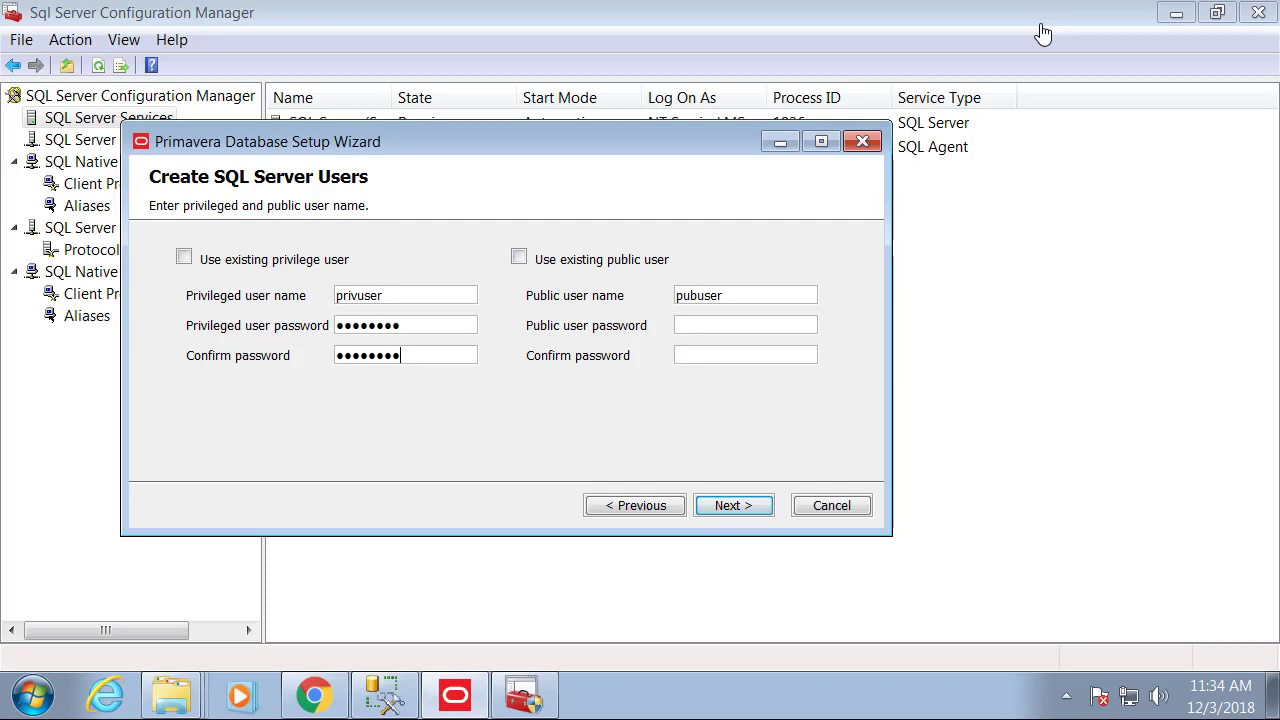
Fill in the password for the public user pubuser and continue to configuration options.
key(Tab)
key(Home)
key(End)
key(Left)
key(shift+Home)
key(End)
key(shift+Home)
key(Tab)
key(ctrl+v)
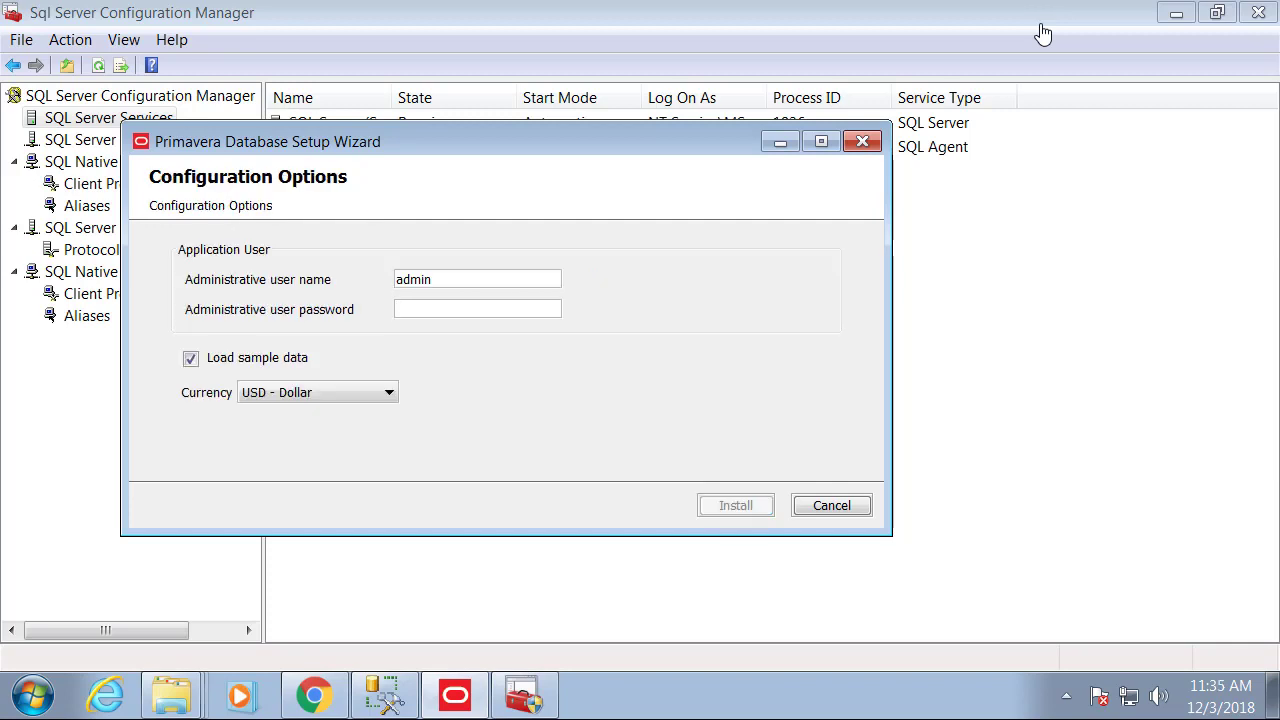
Enter the admin password, keep USD - Dollar as currency, and start the install.
text(admin)
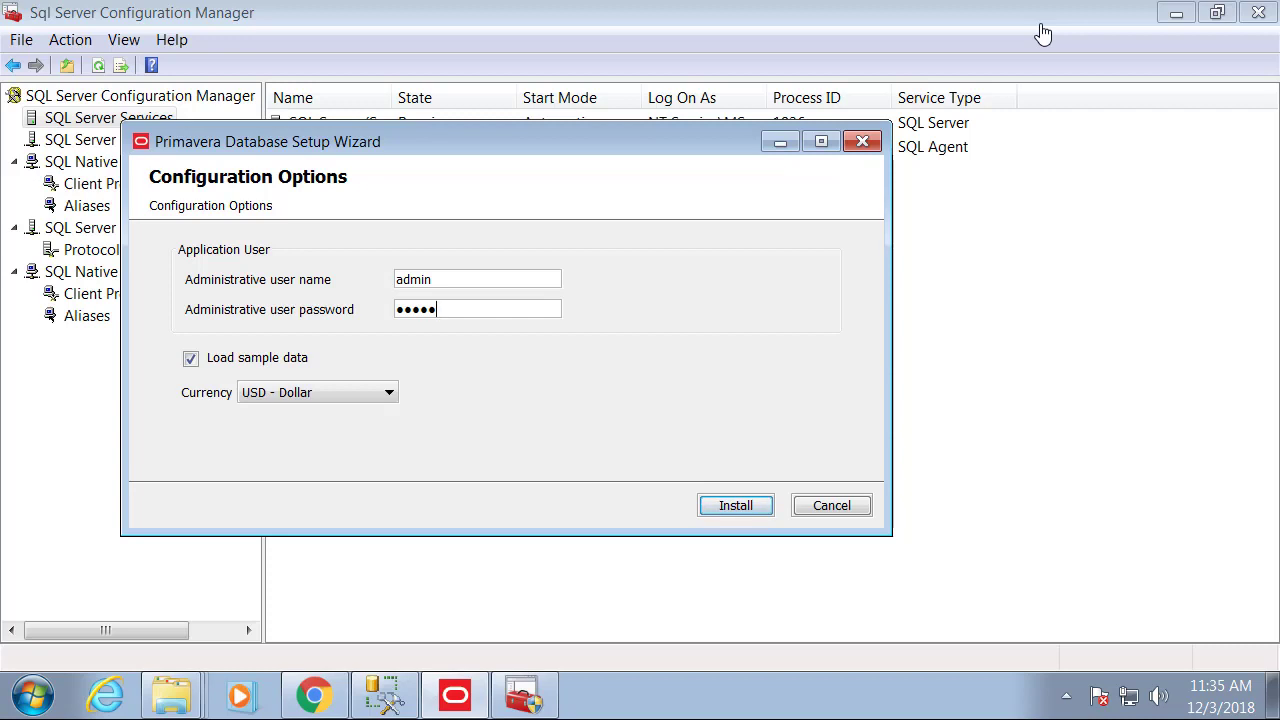
click(318, 392)
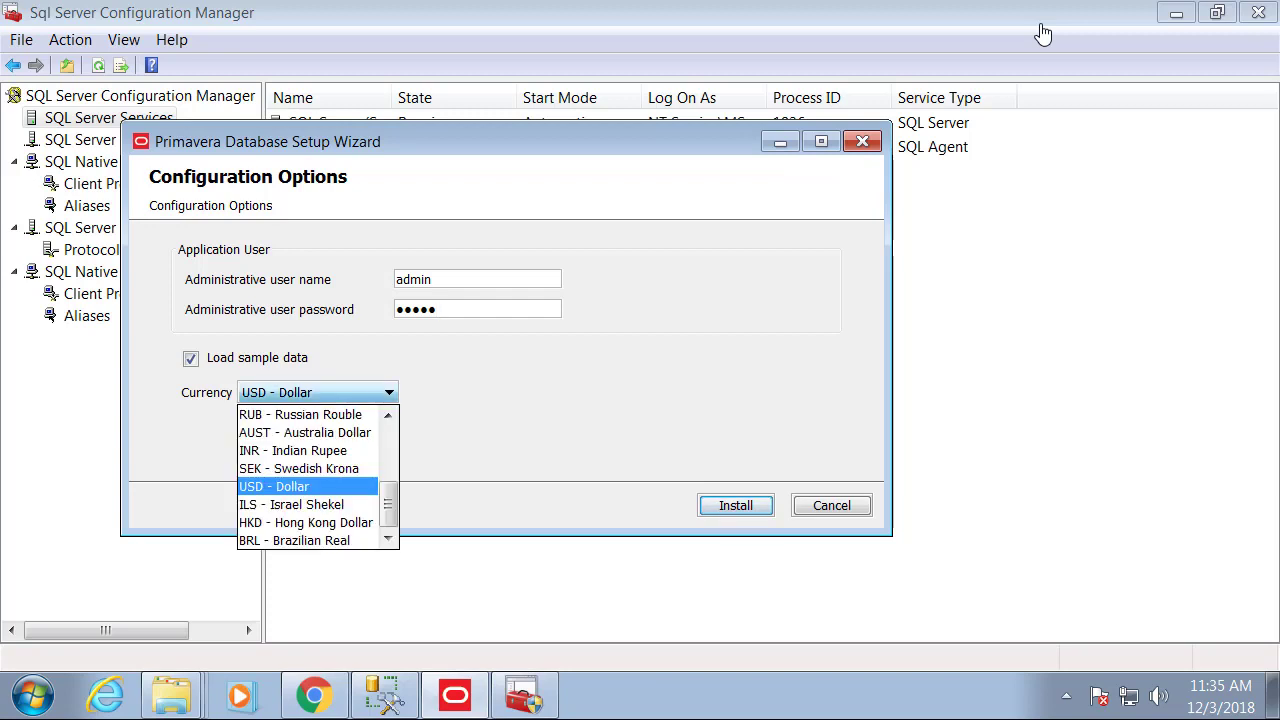
drag(388, 504, 388, 452)
click(388, 392)
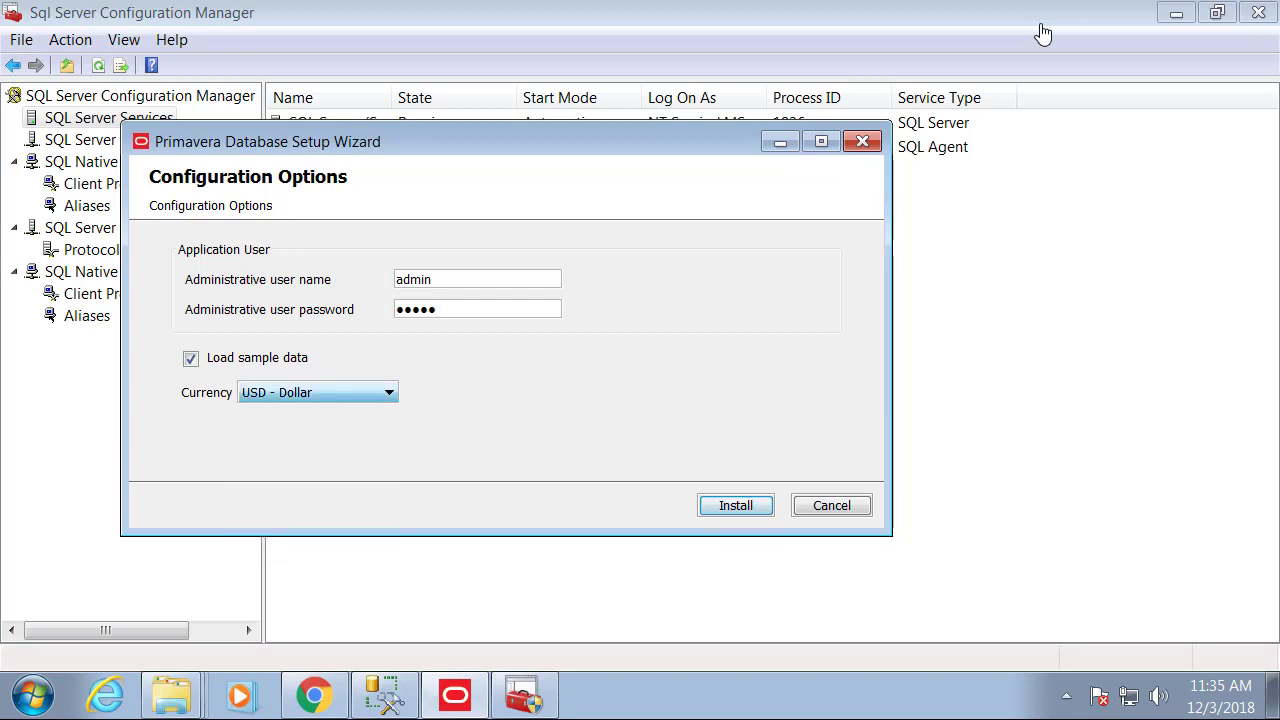
click(735, 505)
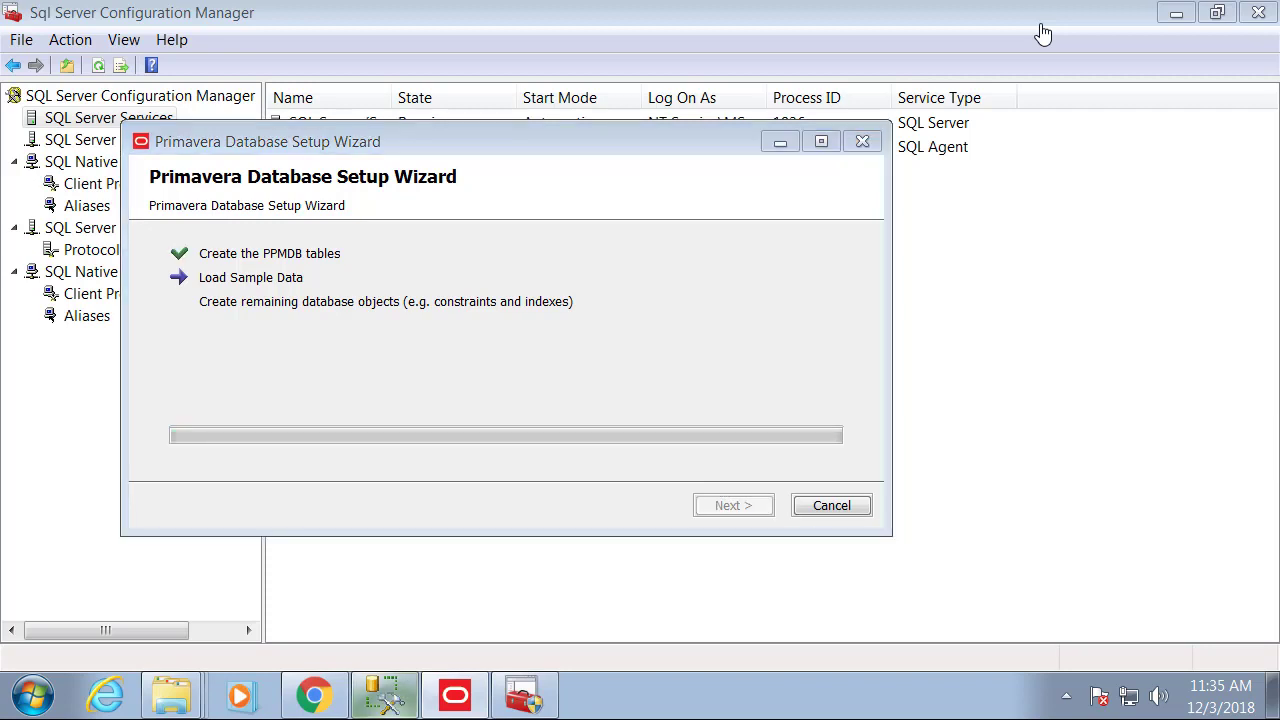
Refresh Databases in Management Studio to confirm PMDB_188, then finish and close the wizard.
click(384, 695)
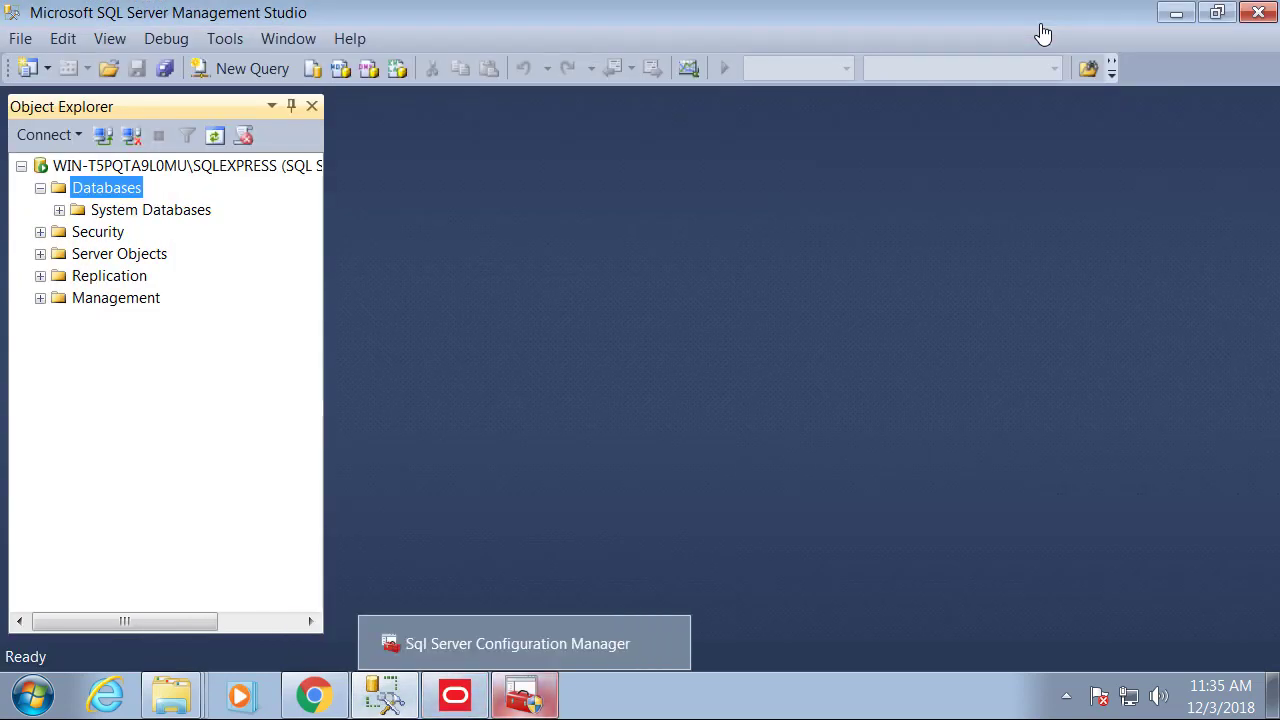
click(455, 695)
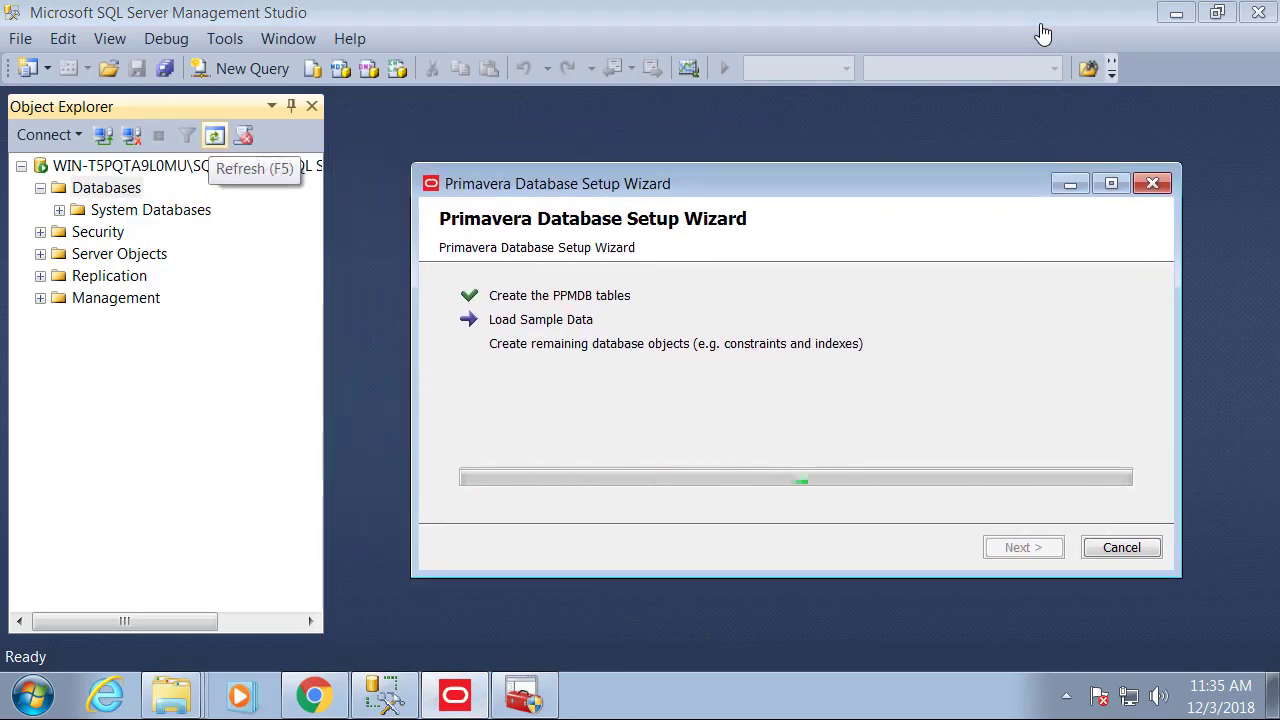
key(F5)
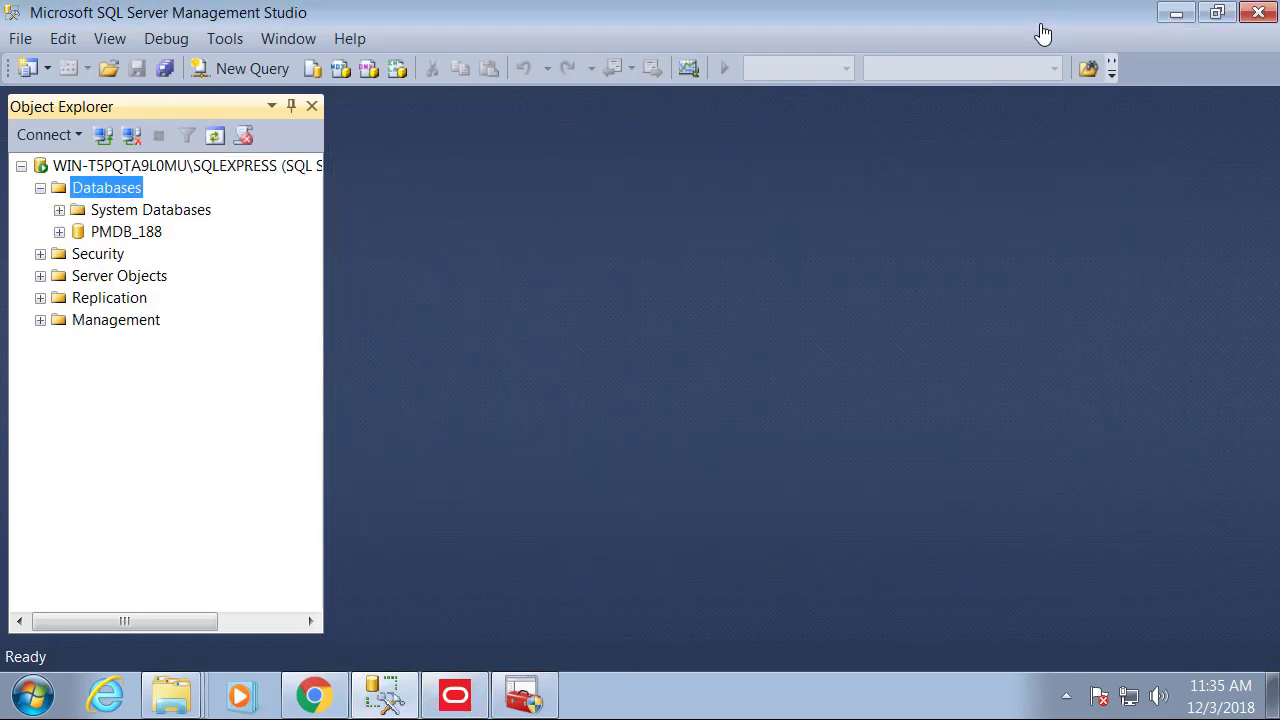
click(458, 695)
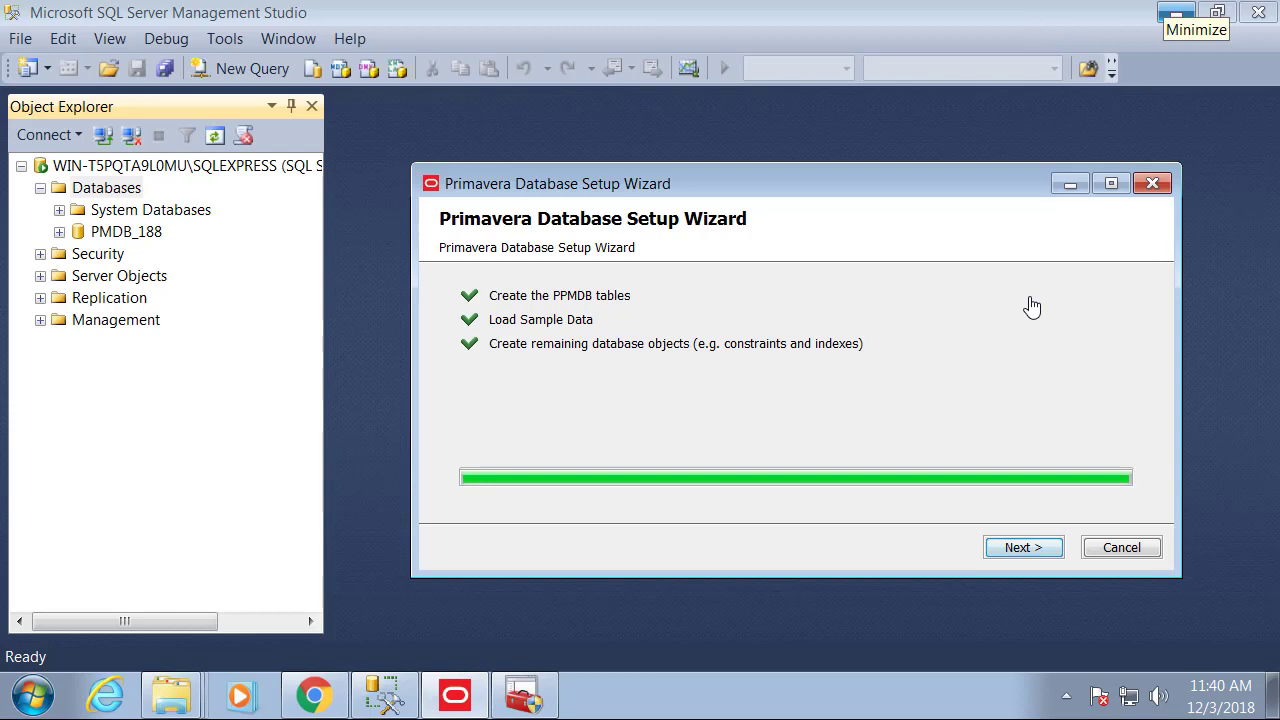
click(1025, 549)
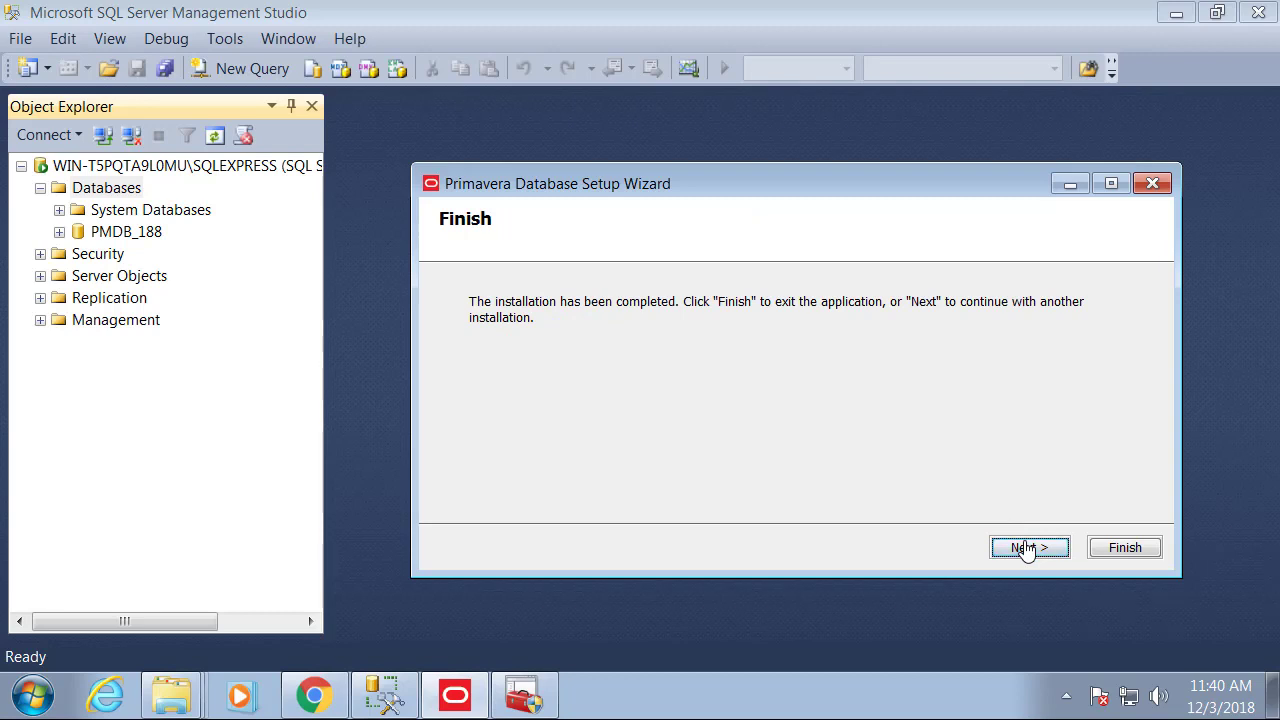
click(1025, 549)
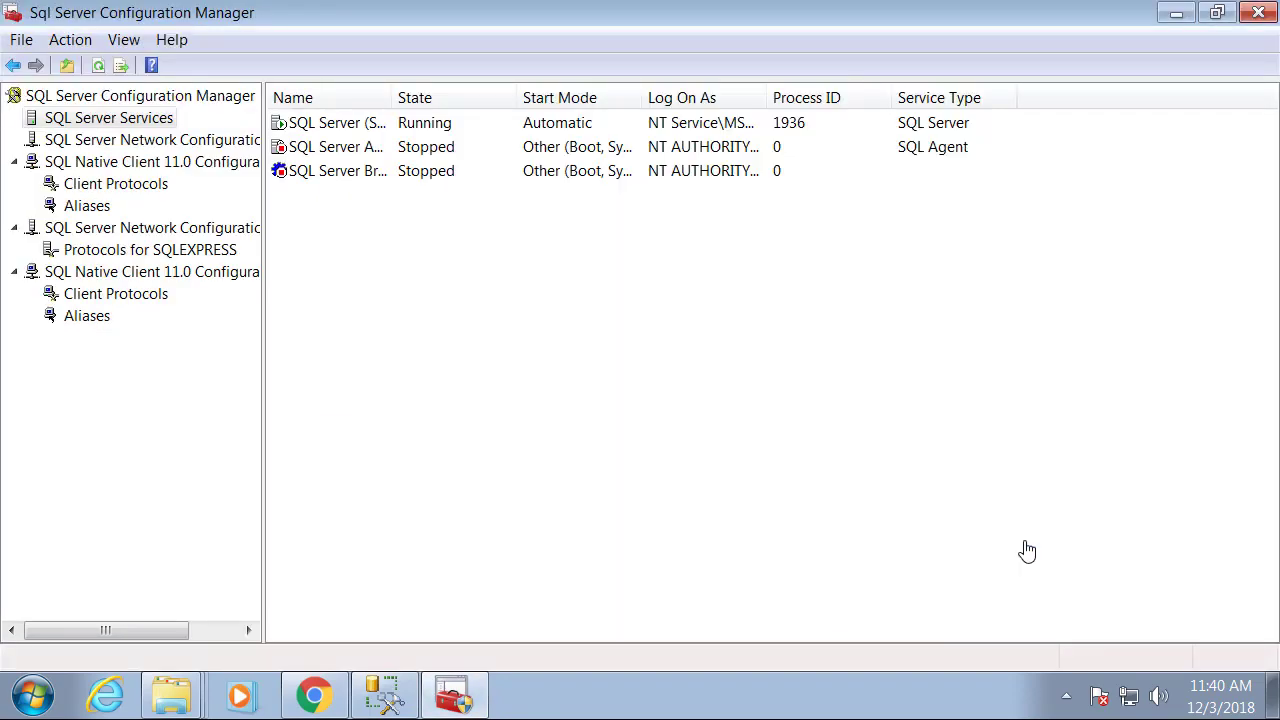
Go to the P6_Pro_R188 folder and launch the P6 Professional setup.
click(172, 695)
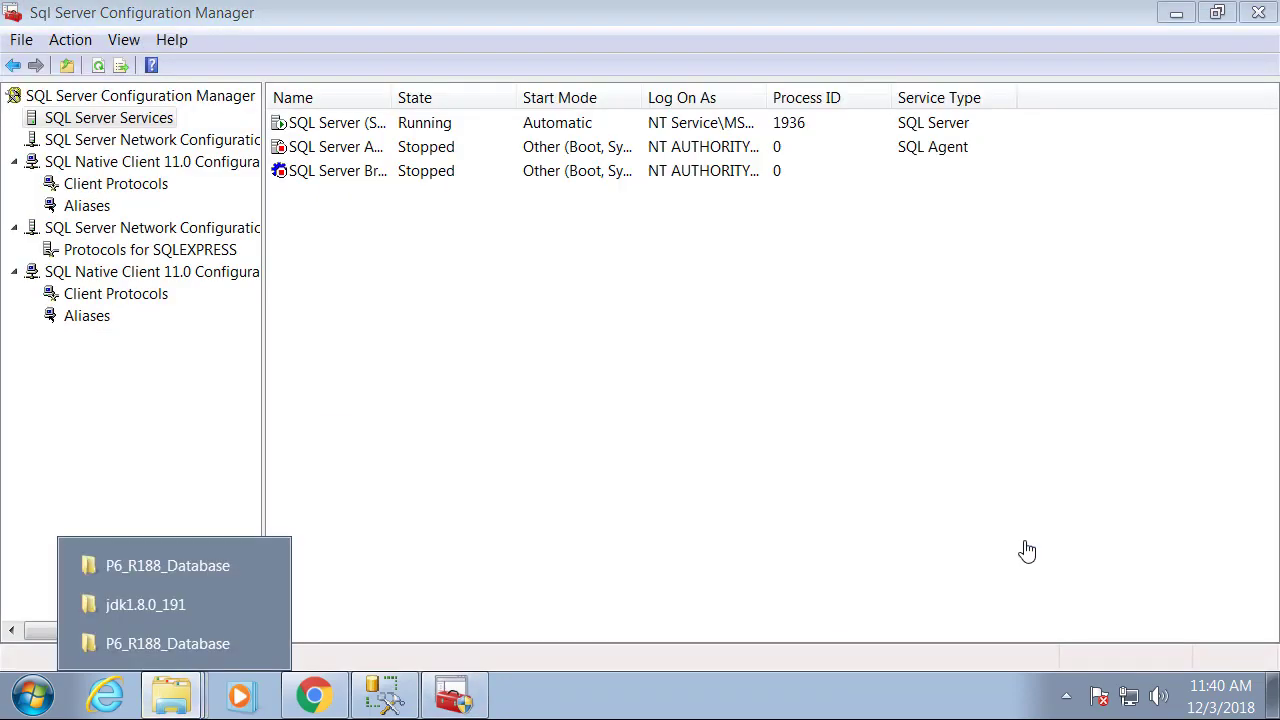
click(167, 643)
key(alt+Up)
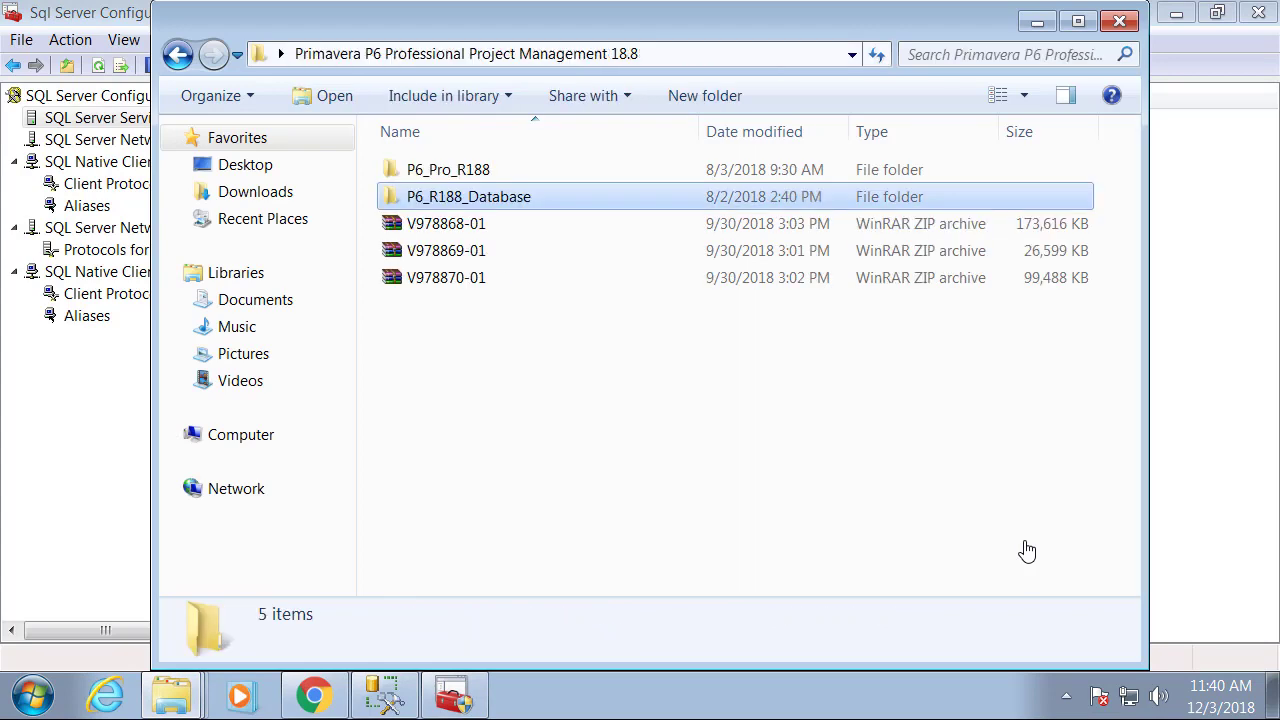
key(Up)
key(Return)
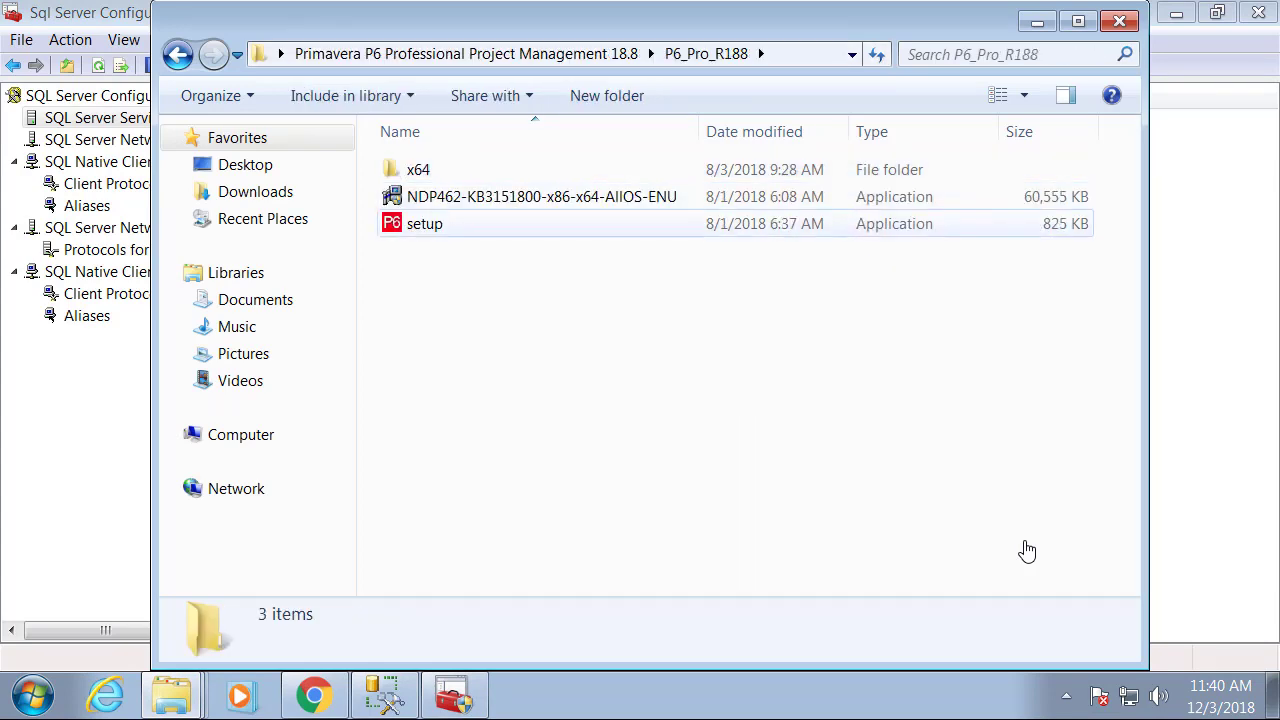
double_click(424, 224)
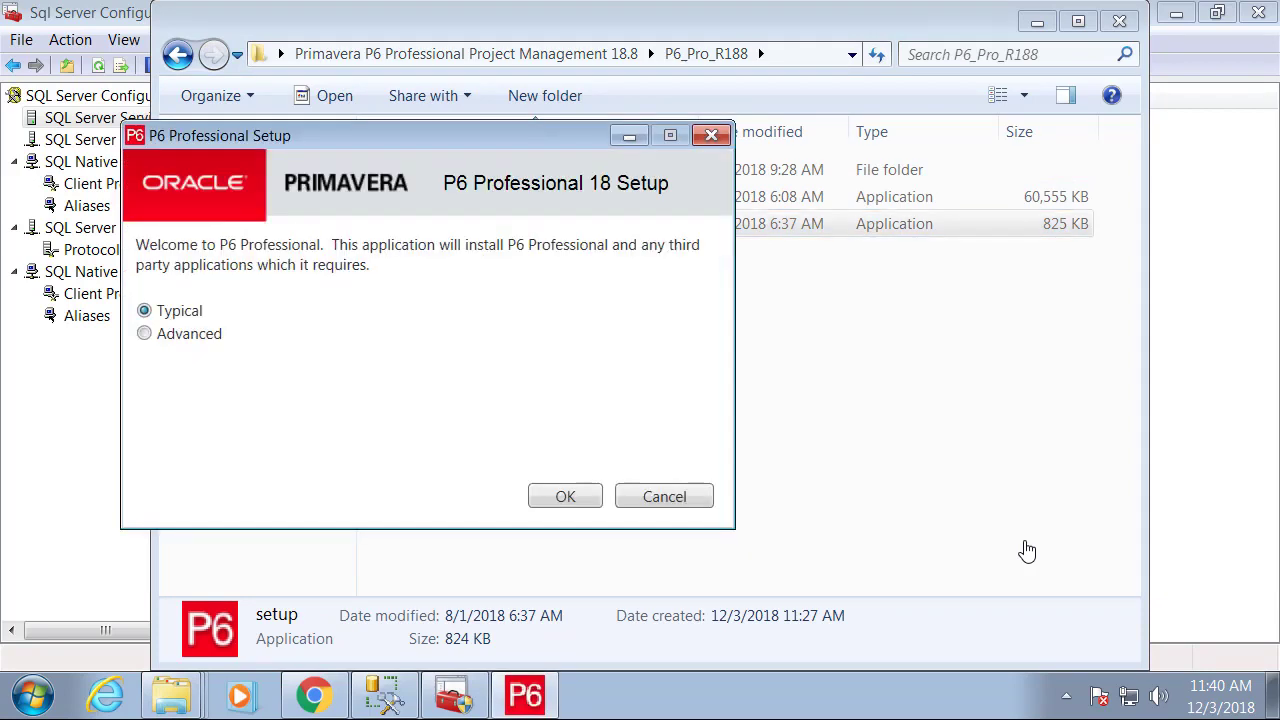
Install P6 Professional 18 with the Typical option, allowing the UAC prompt.
key(Return)
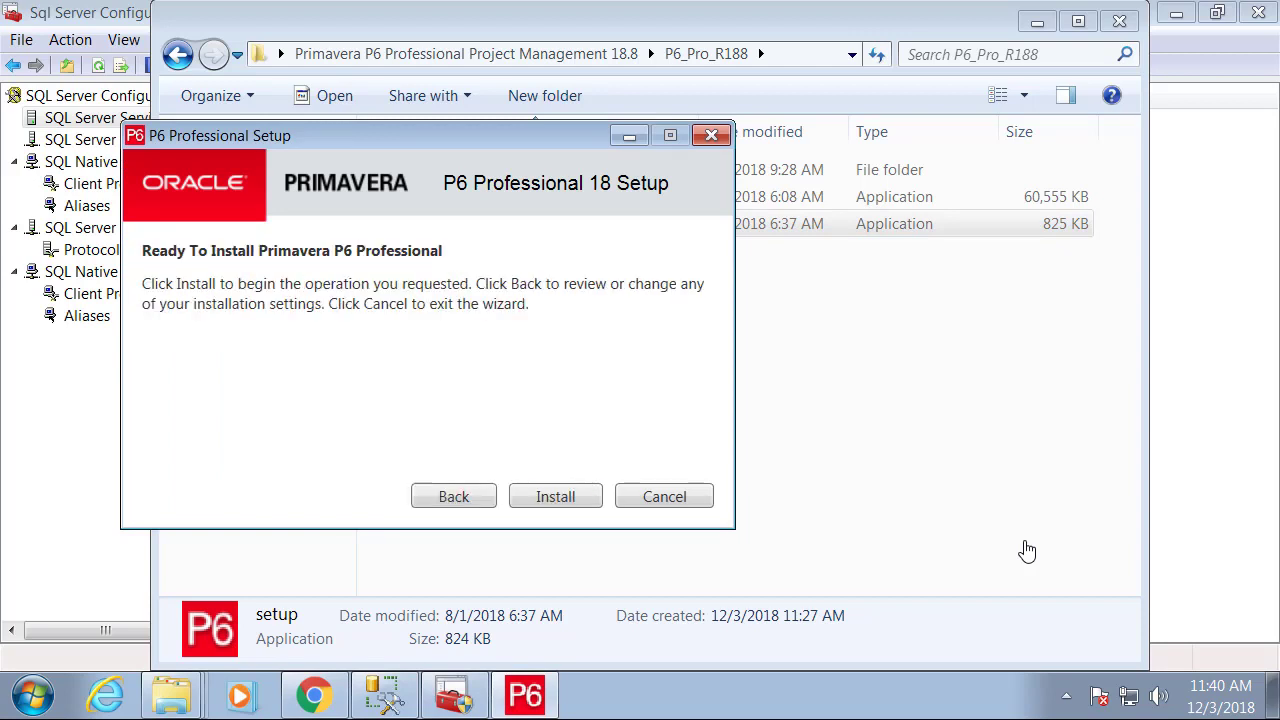
key(Return)
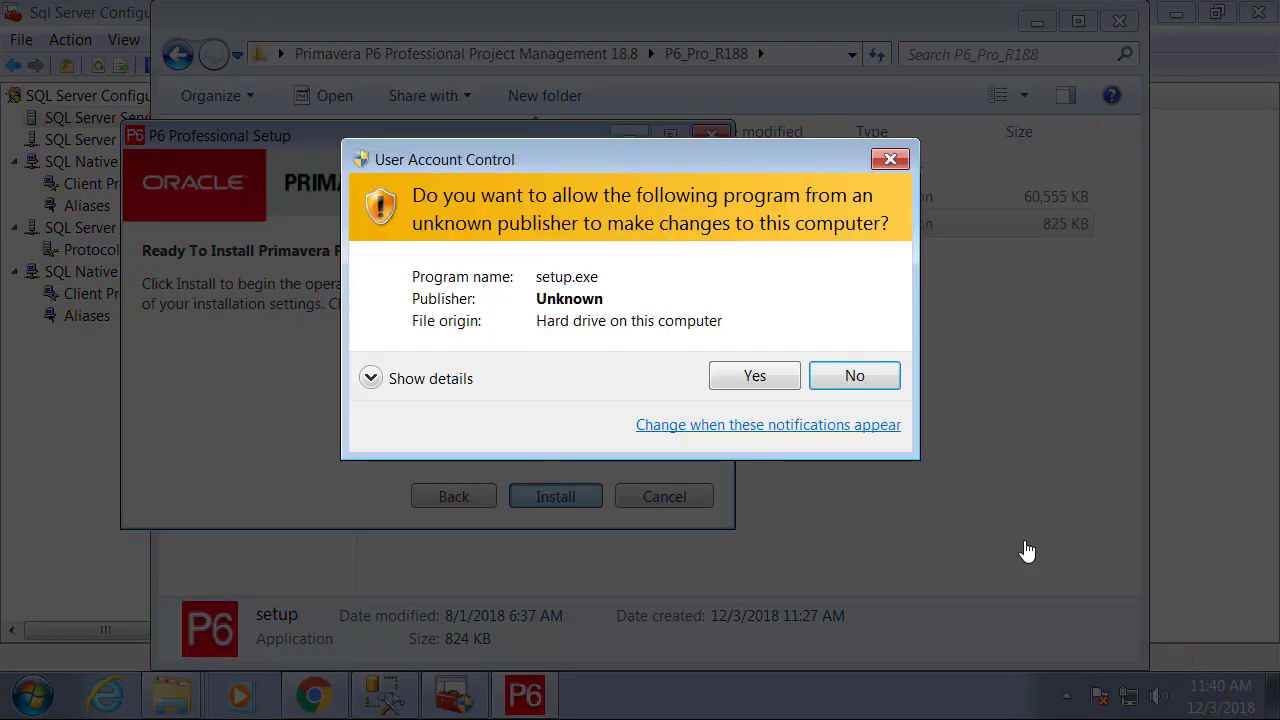
key(alt+y)
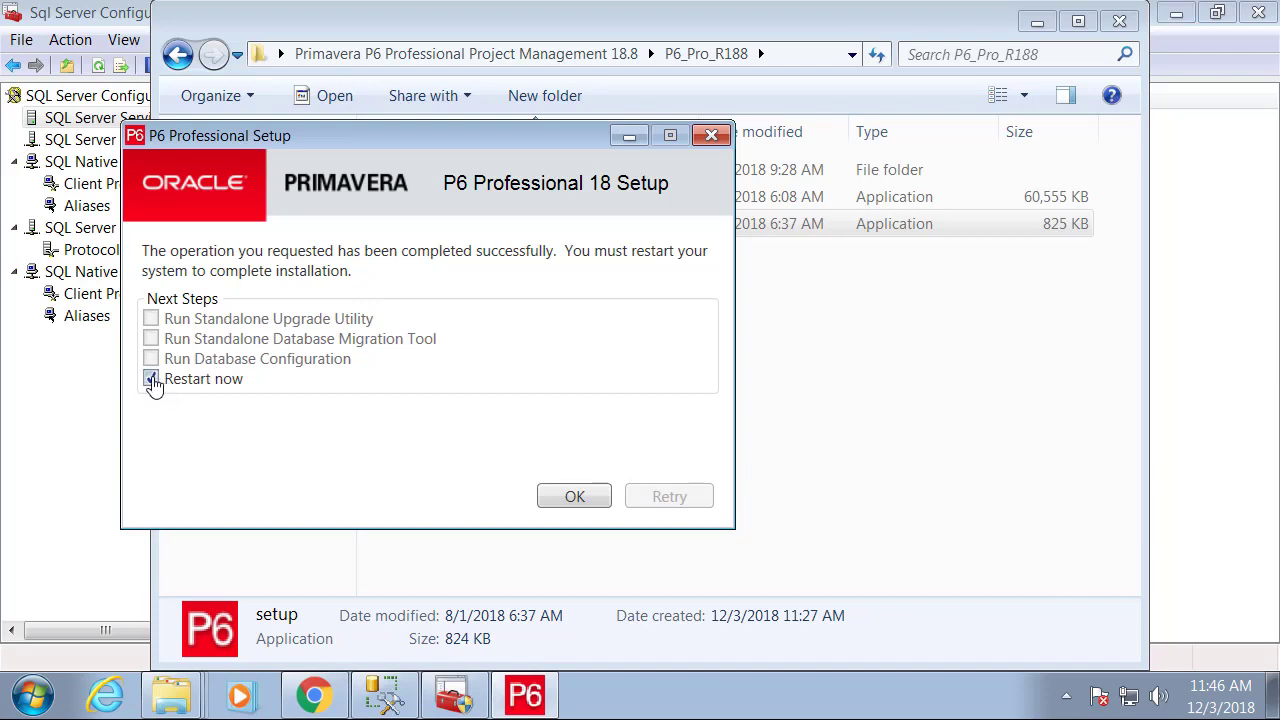
Close setup without restarting, then show All Programs in the Start menu.
click(153, 386)
key(Return)
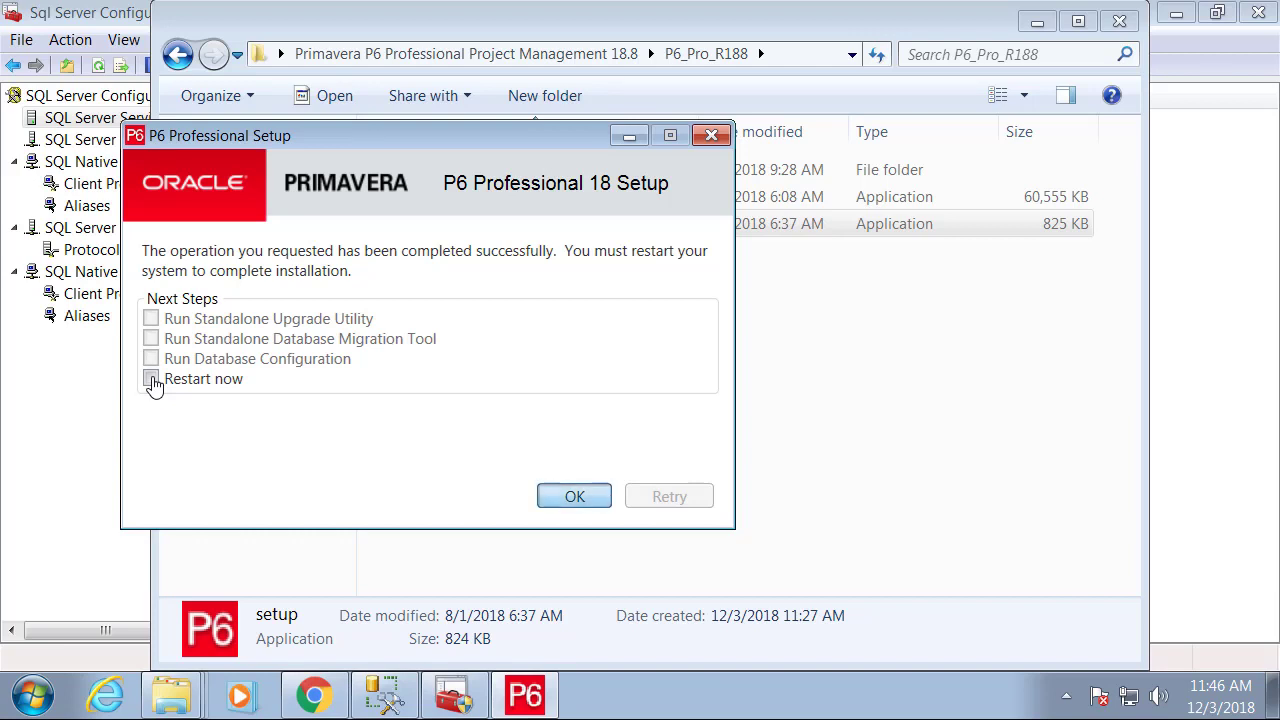
key(super)
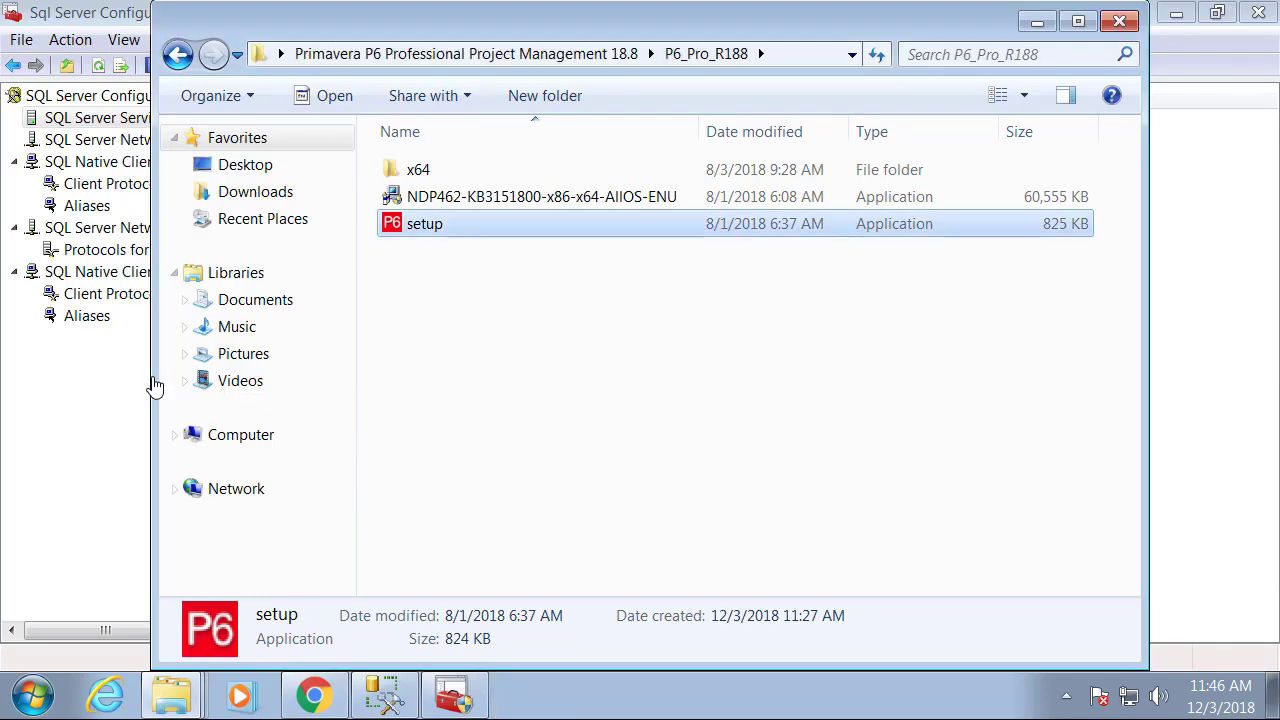
key(super)
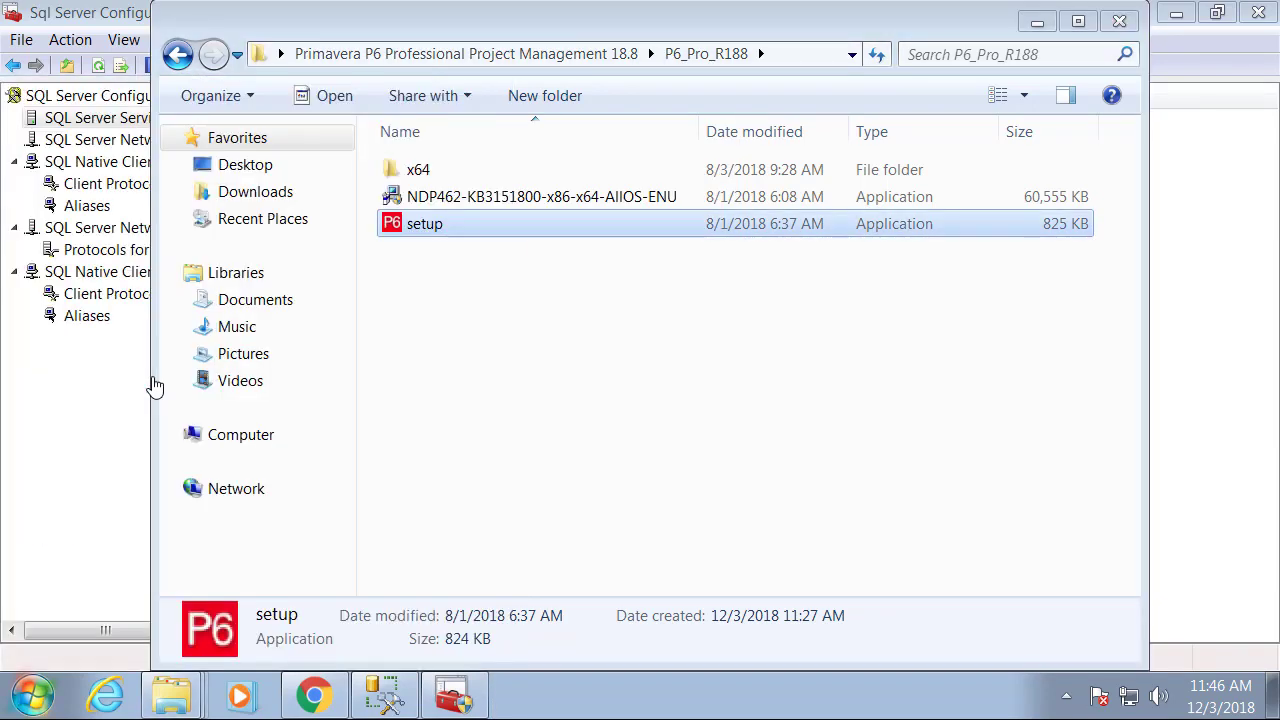
key(super)
key(Return)
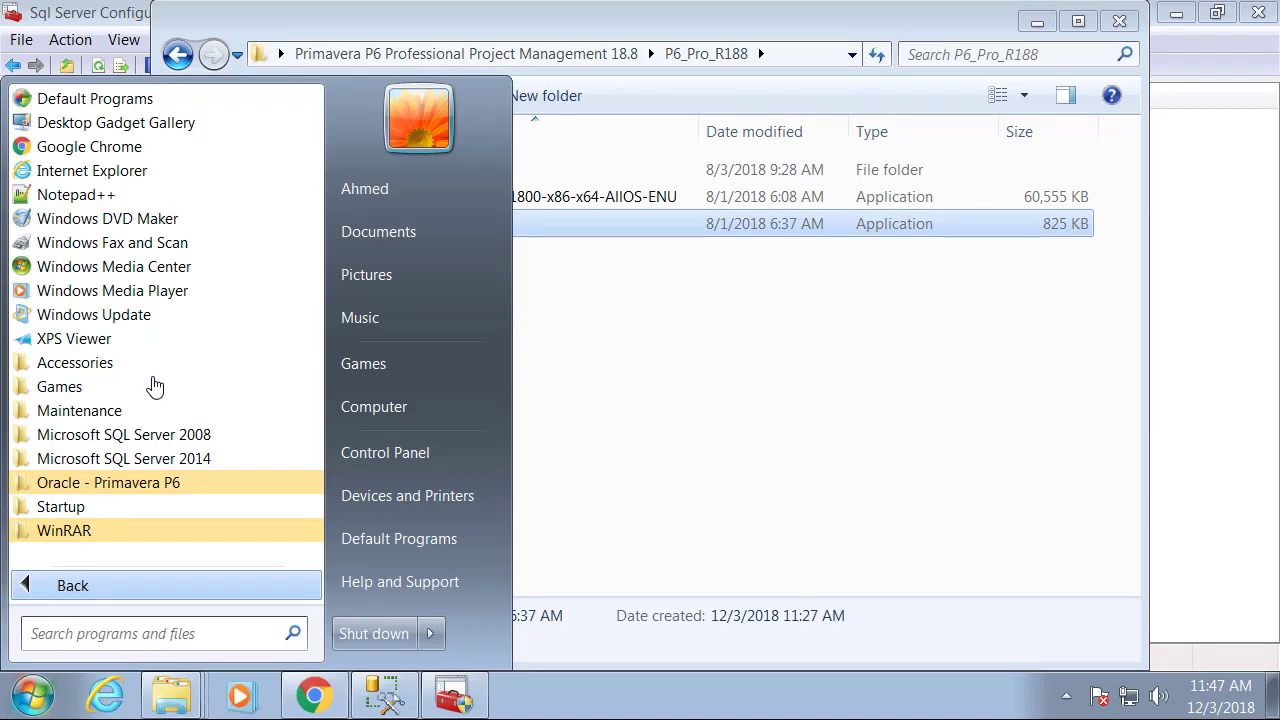
Launch P6 Professional 18 (x64) from the Oracle - Primavera P6 program group.
key(Up)
key(Up)
key(Up)
key(Return)
key(Down)
key(Down)
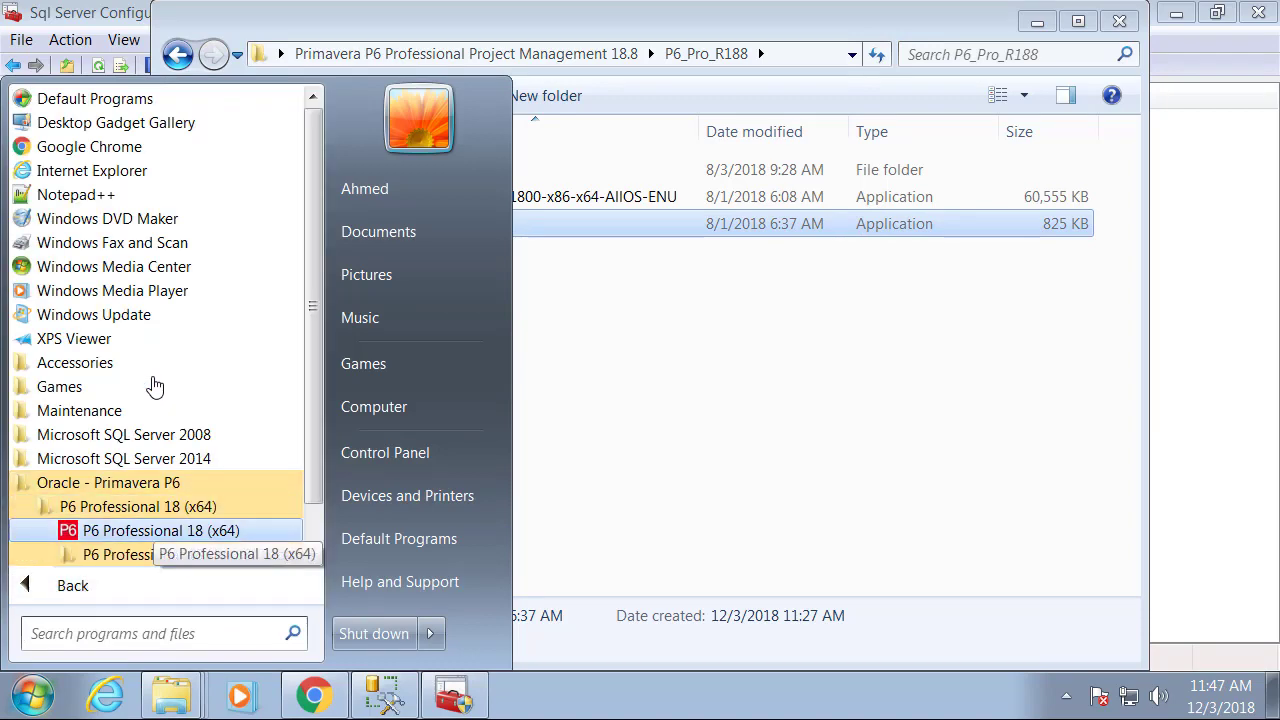
key(Return)
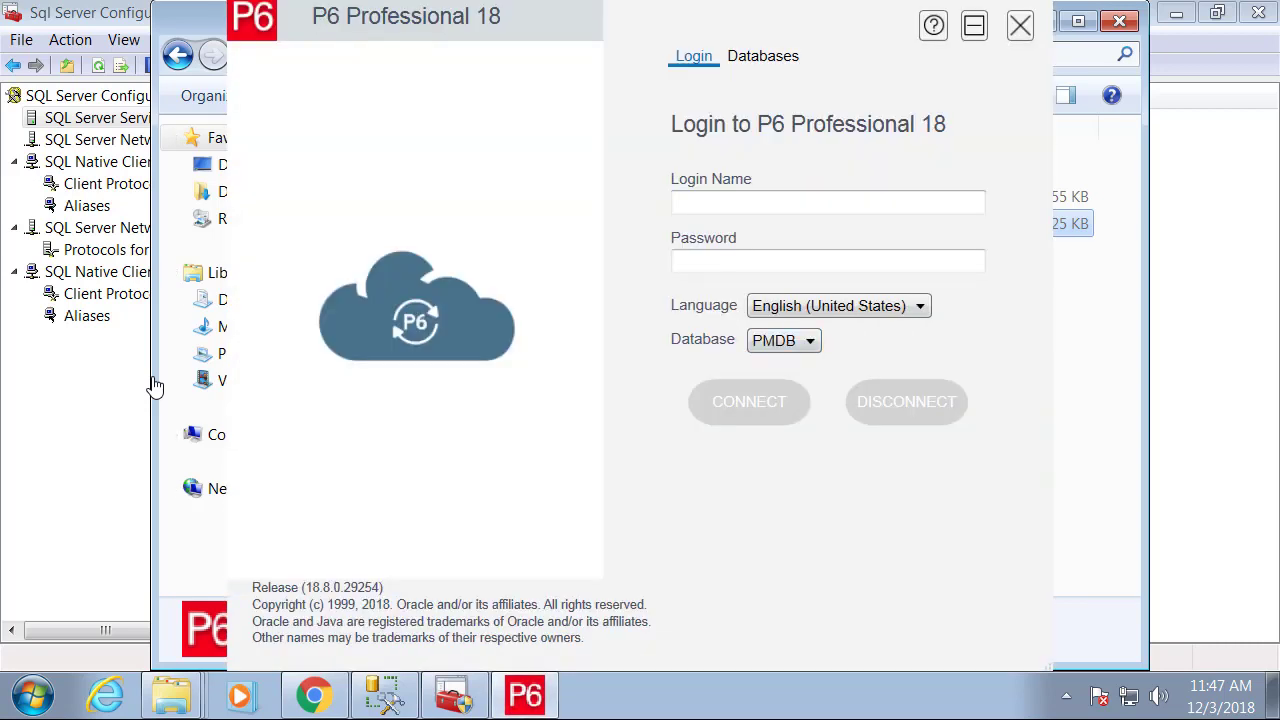
Check the Database dropdown for PMDB, then show the configured databases list.
click(786, 341)
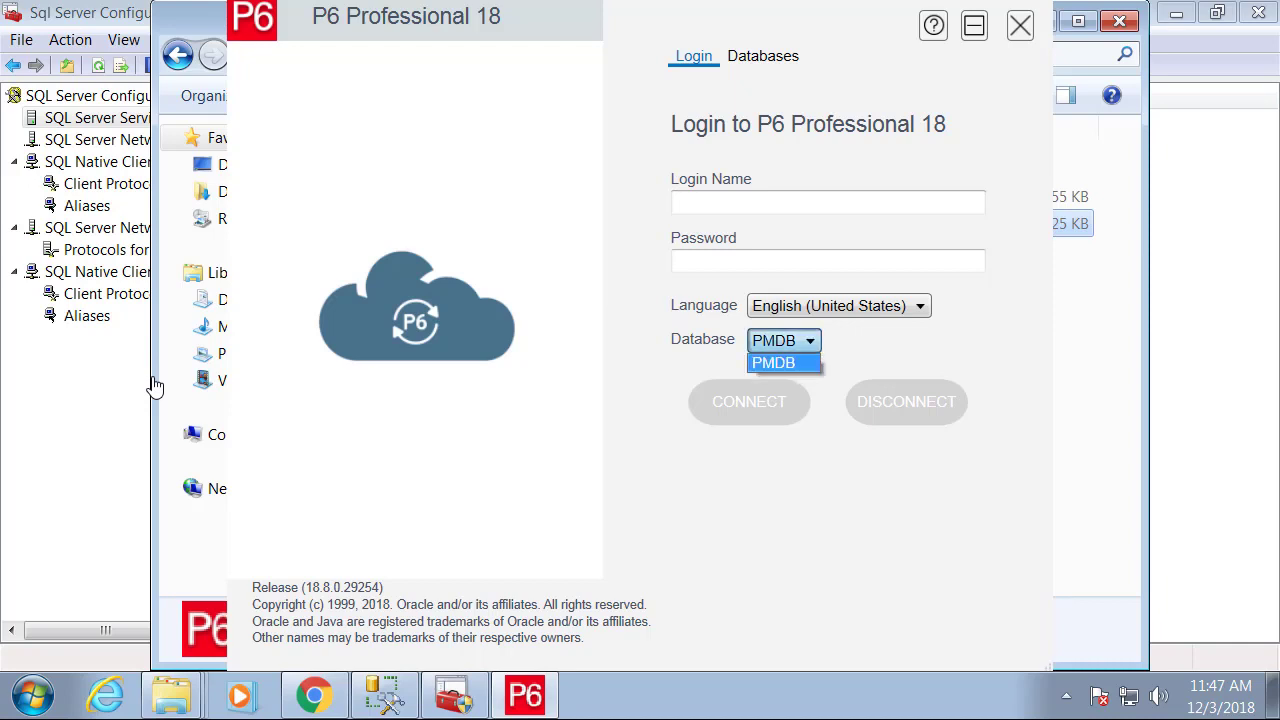
click(784, 363)
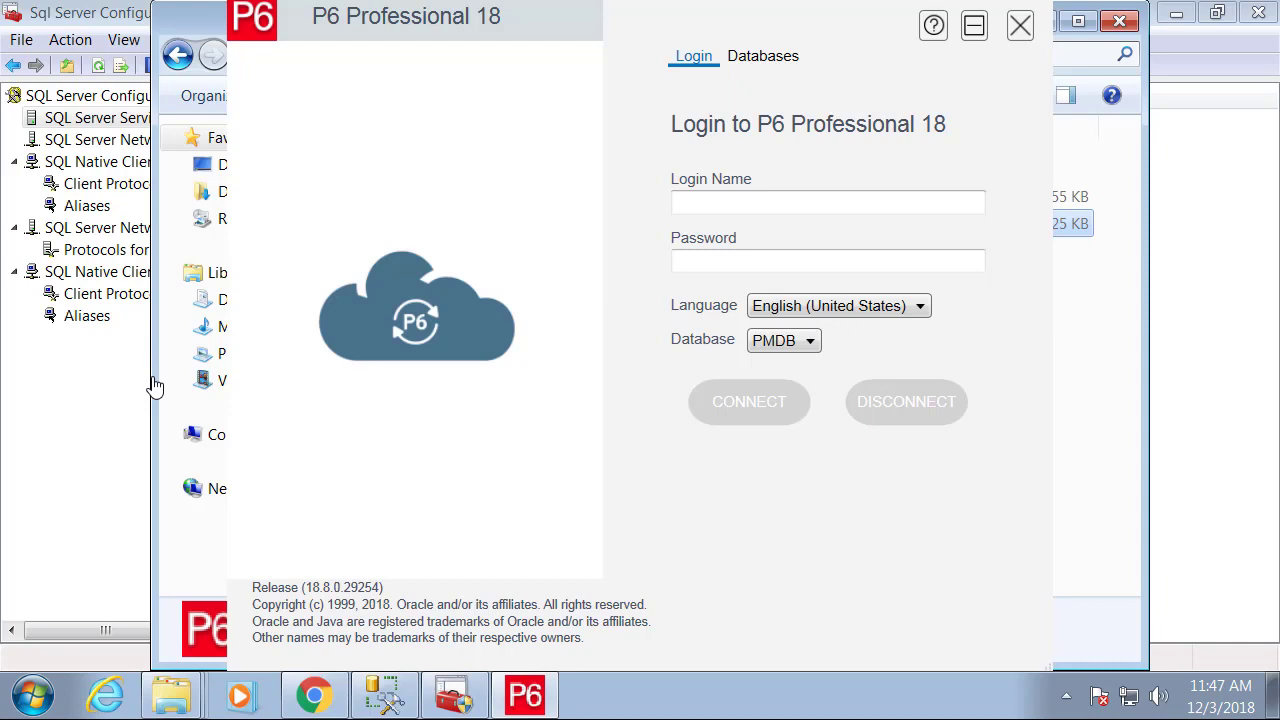
click(763, 56)
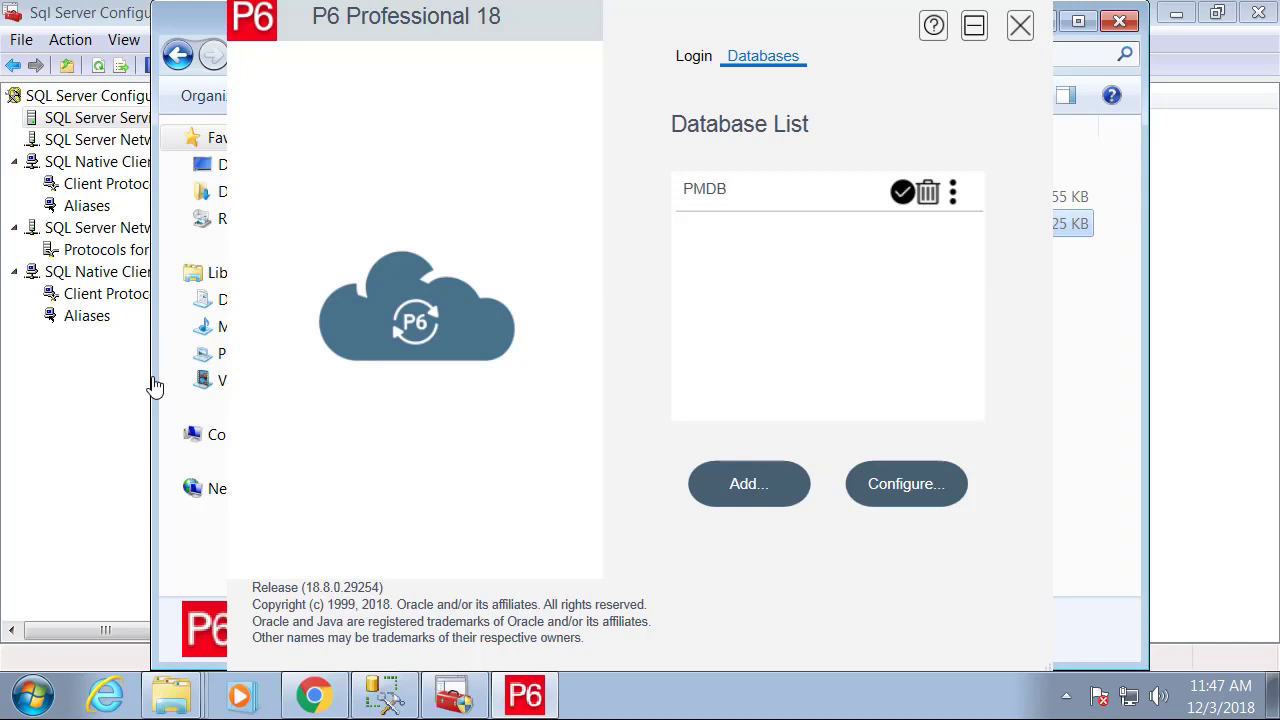
Configure the PMDB connection with the Microsoft SQL Server driver.
click(906, 484)
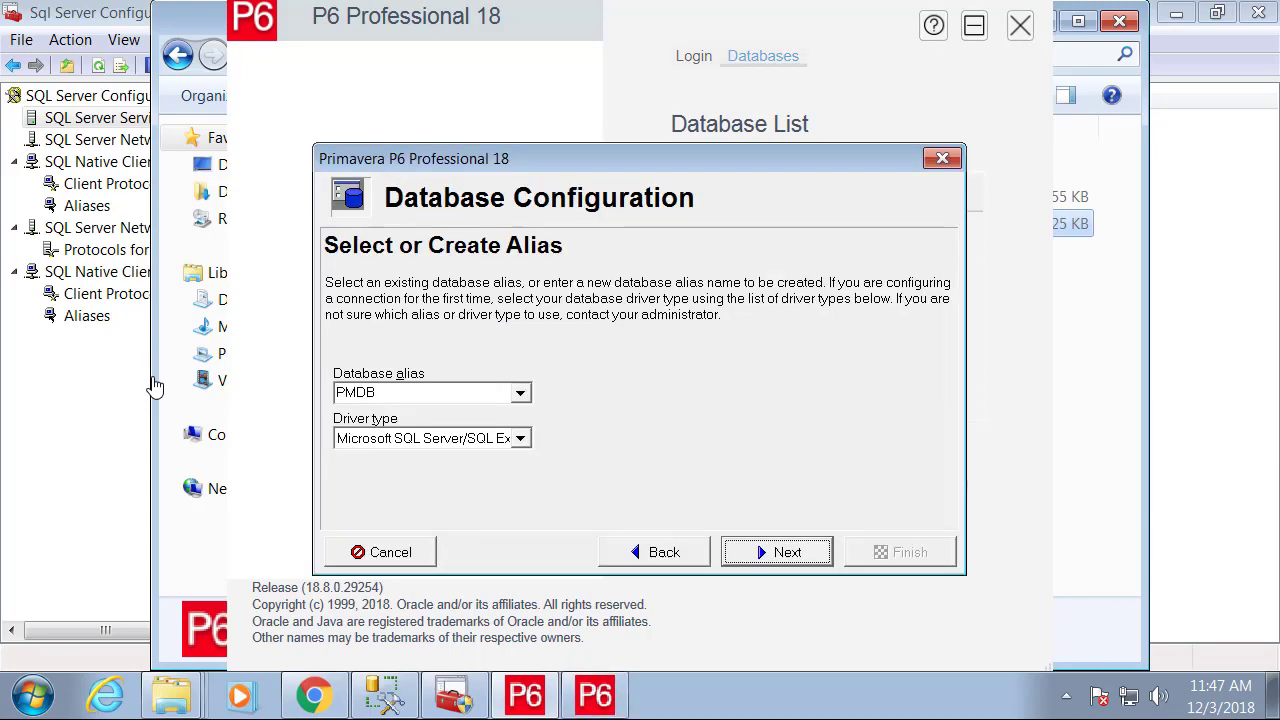
click(520, 438)
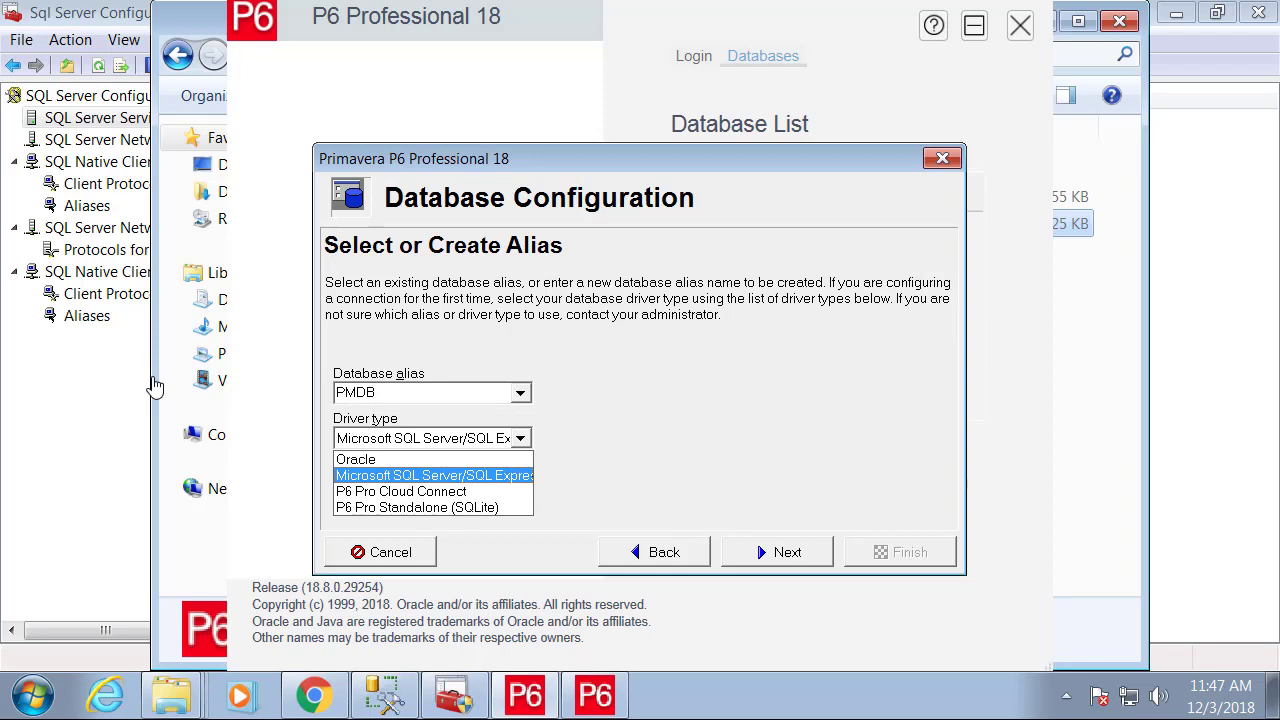
click(433, 476)
click(777, 552)
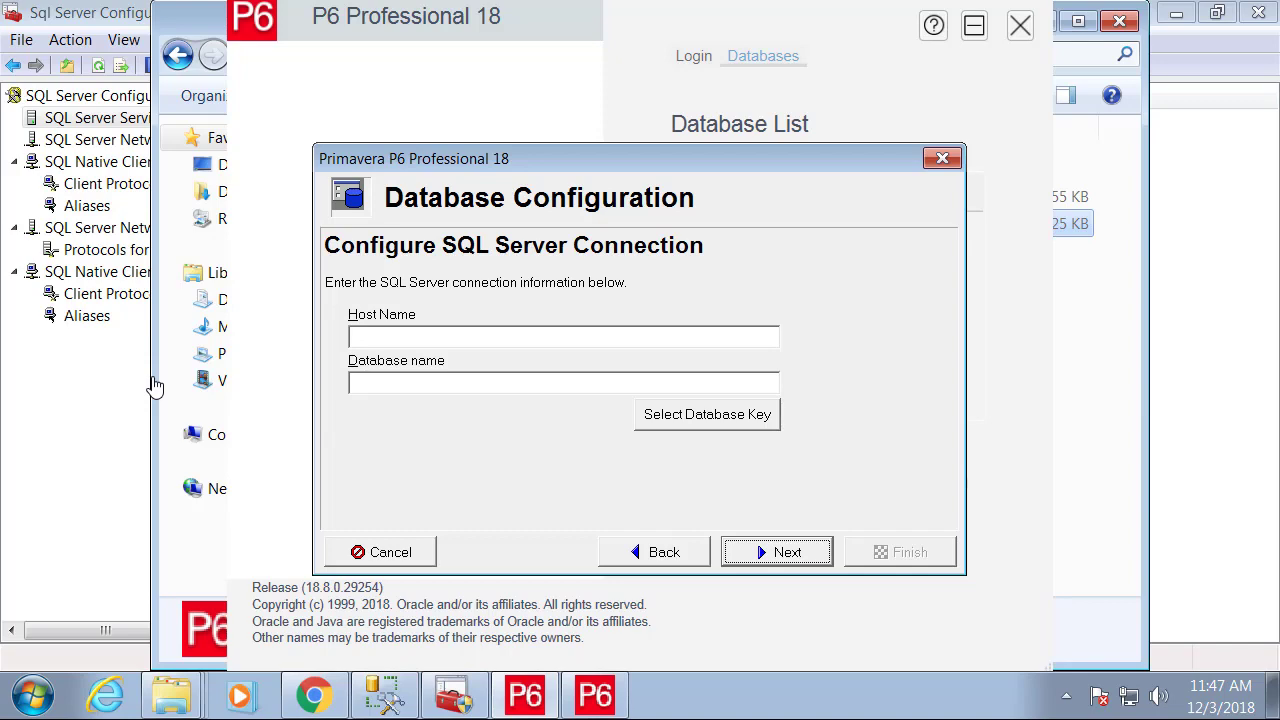
Copy the full computer name WIN-T5PQTA9L0MU from System Properties for the host name.
click(33, 695)
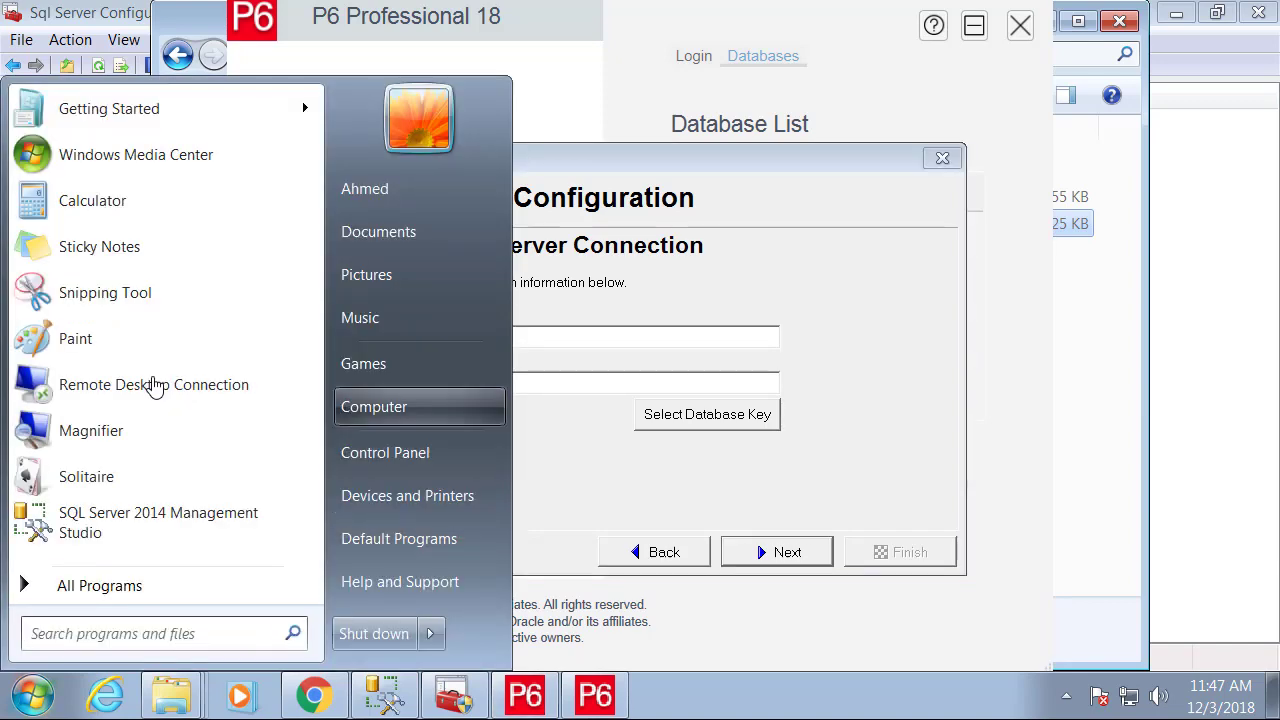
right_click(486, 406)
click(543, 583)
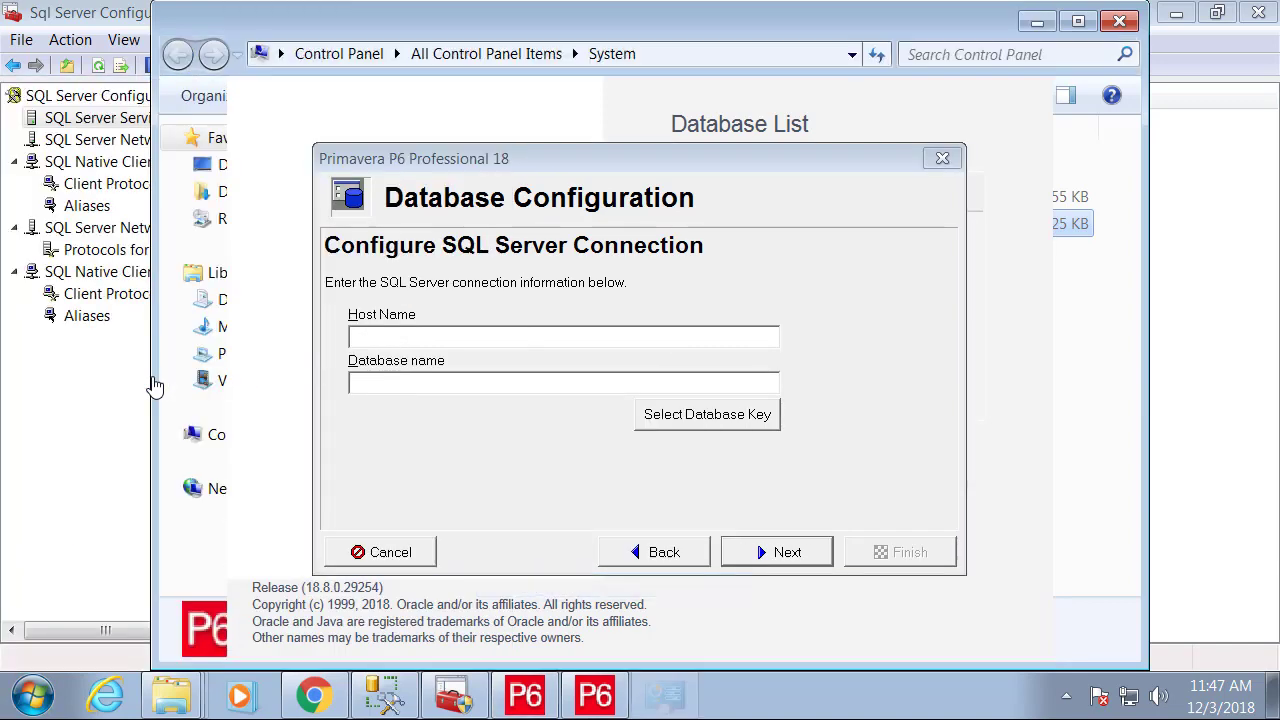
click(280, 240)
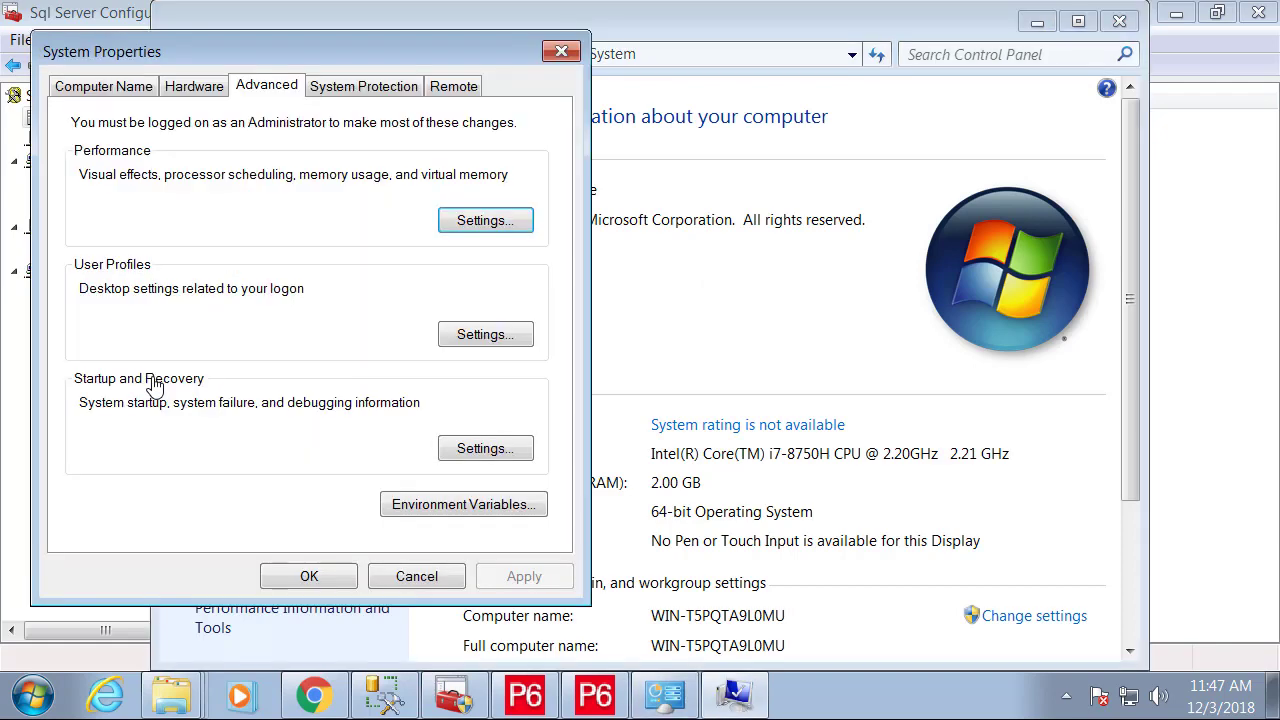
click(104, 86)
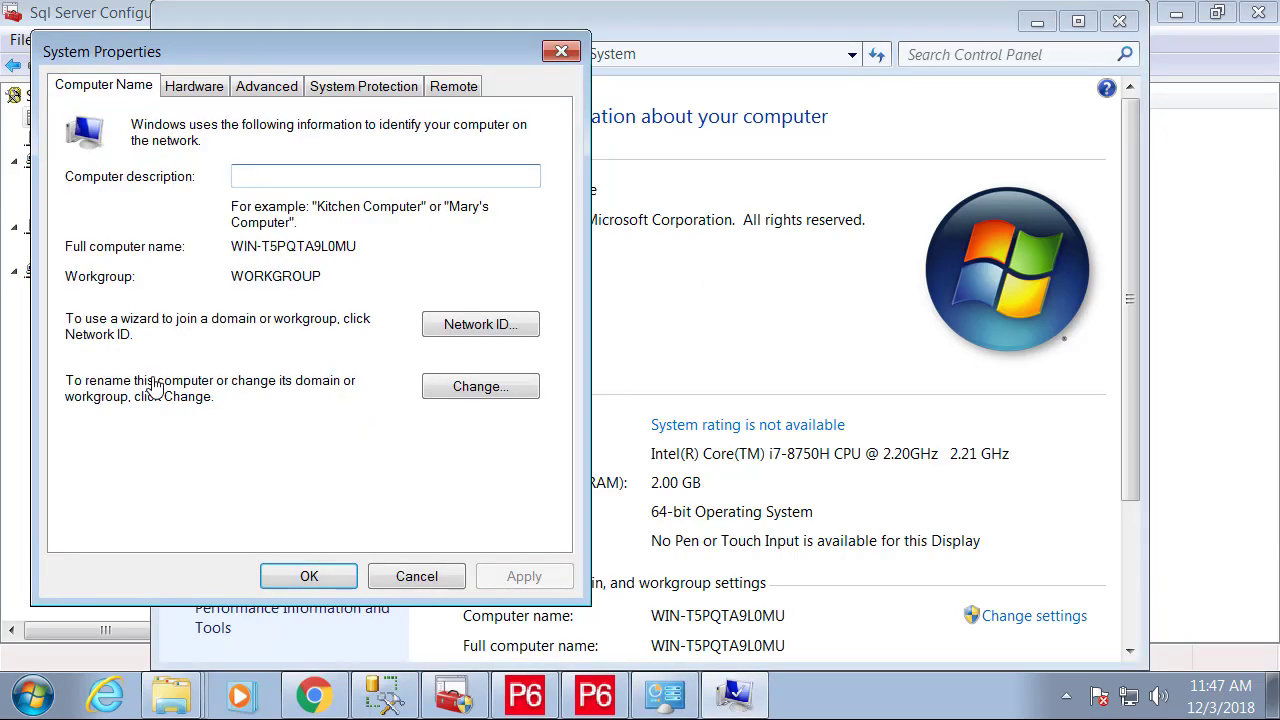
drag(357, 246, 231, 246)
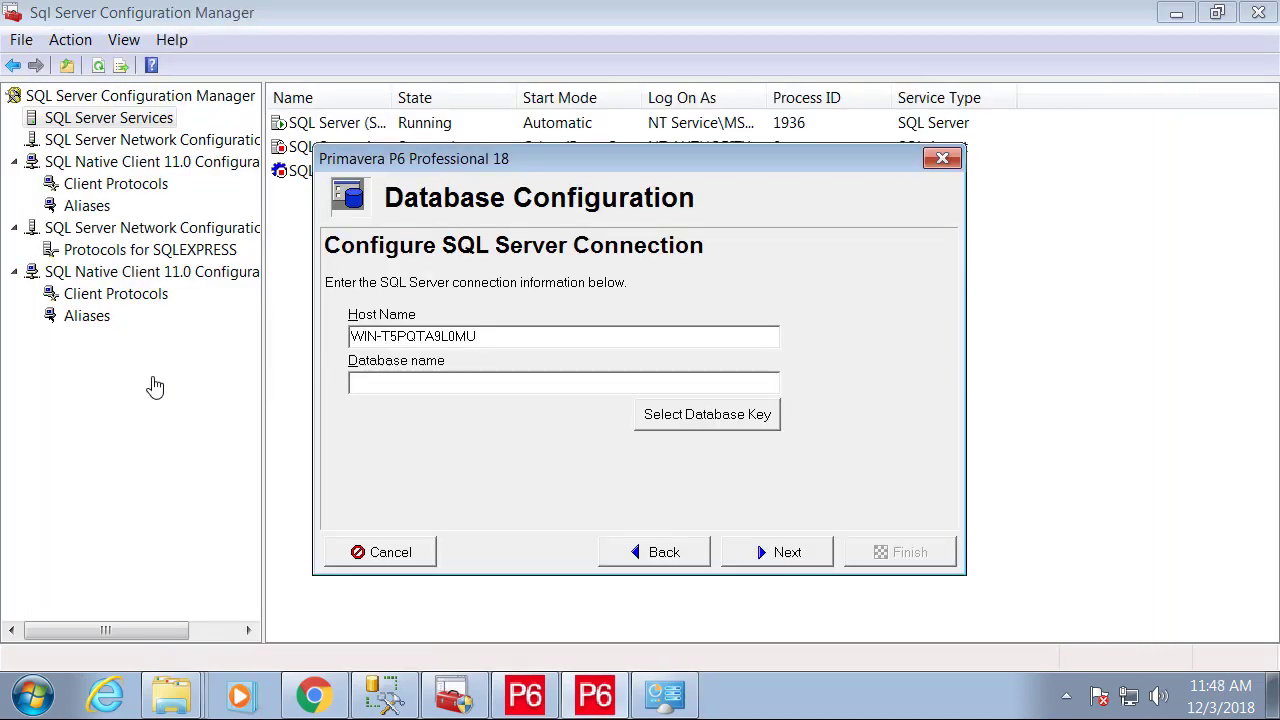
Copy PMDB_188 from Management Studio into Database name and continue.
click(386, 696)
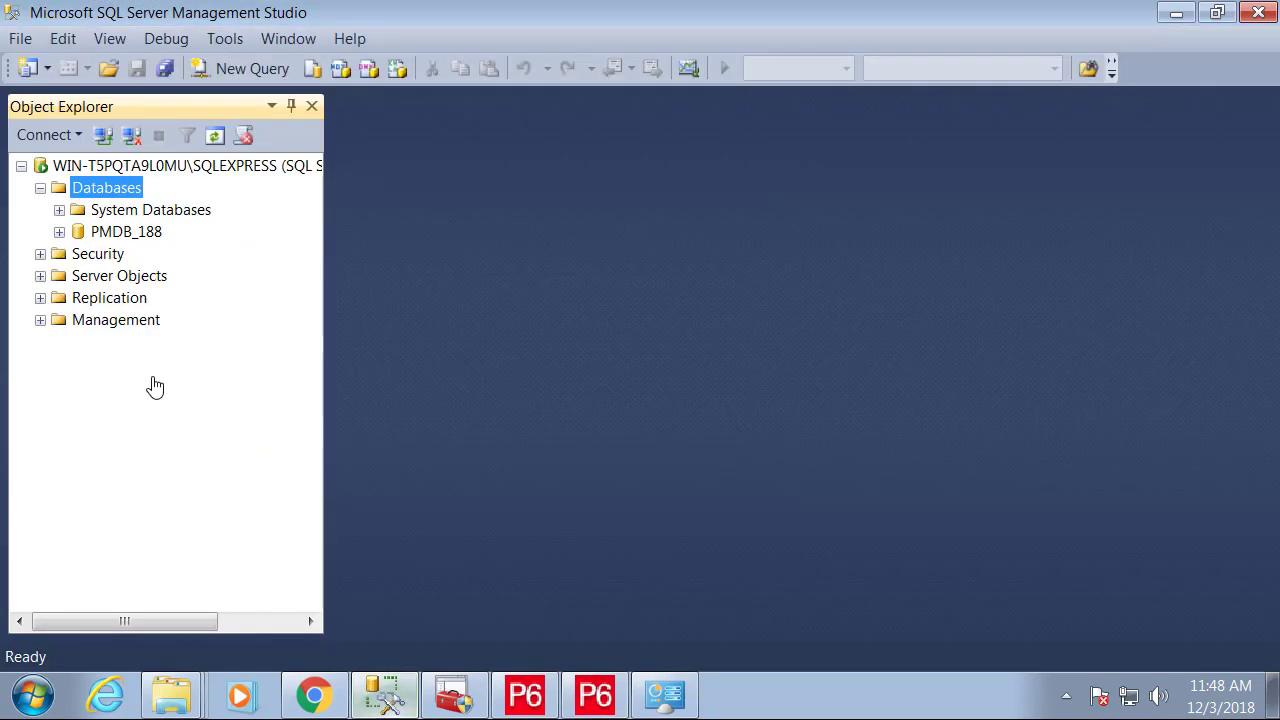
click(126, 232)
key(F2)
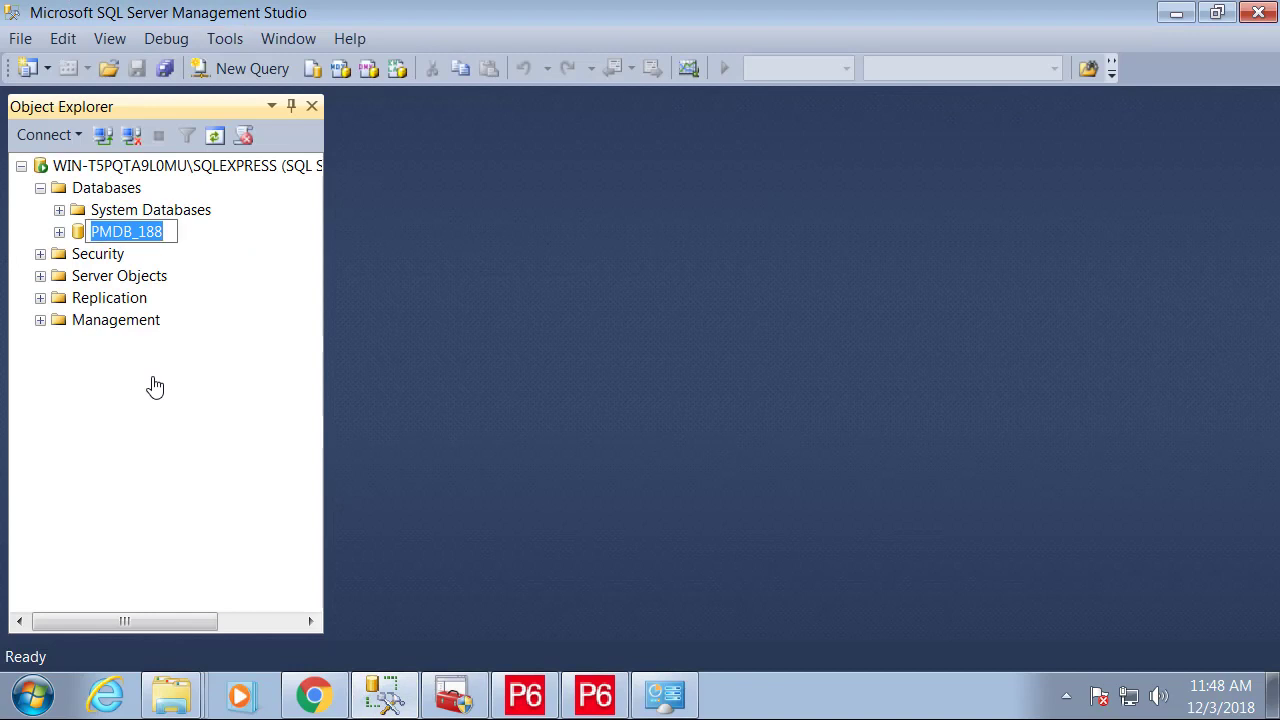
right_click(139, 232)
click(191, 302)
click(595, 695)
key(ctrl+v)
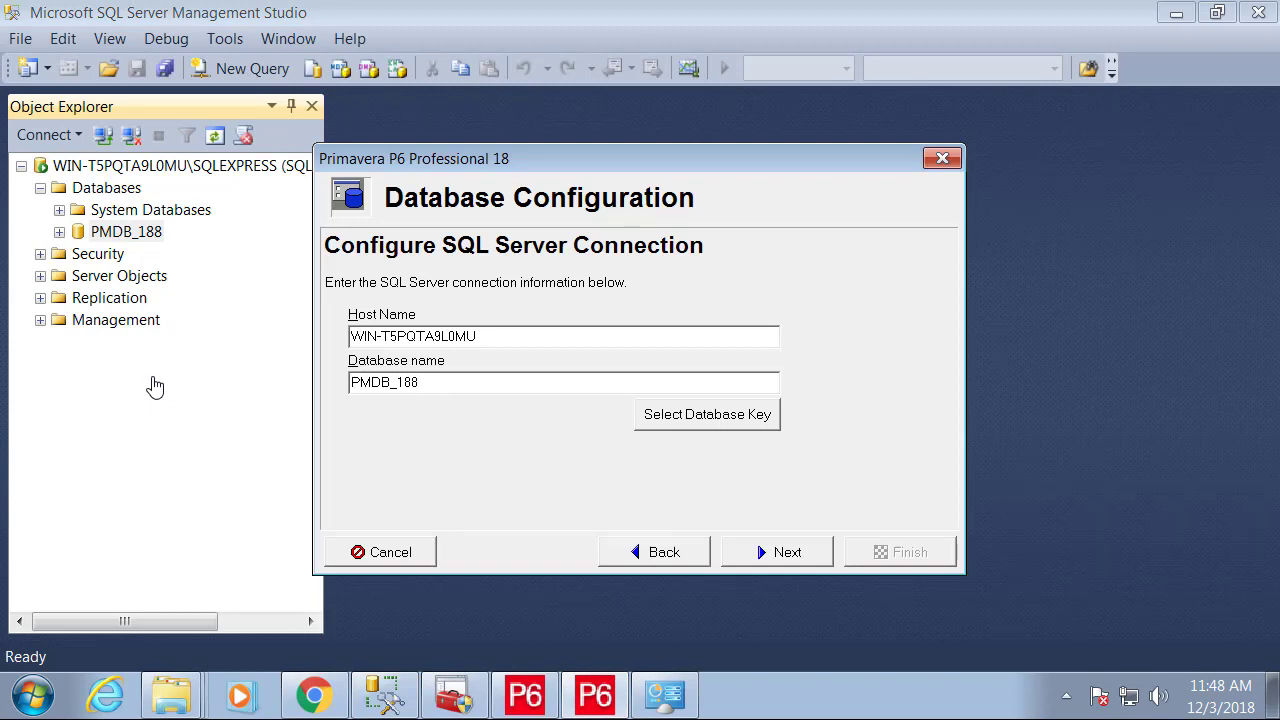
click(777, 552)
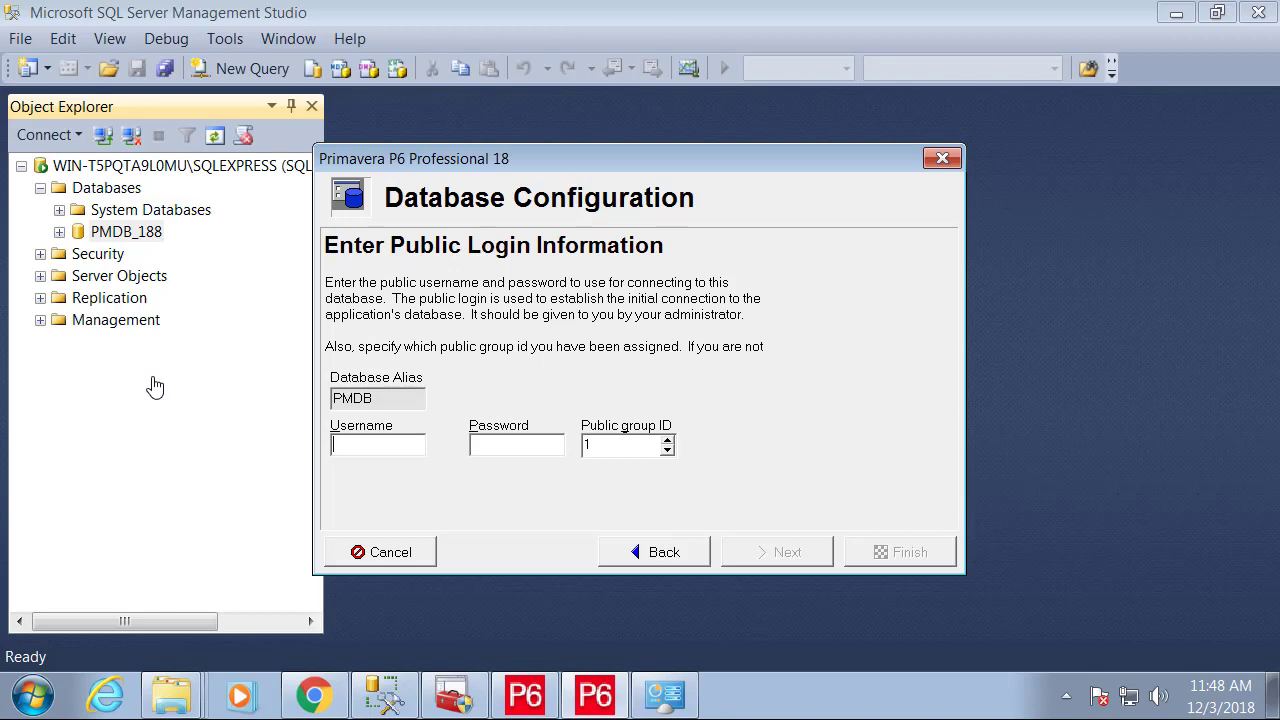
Log in publicly as pubuser with its password, validate the PMDB connection, and finish.
text(pubuser)
key(Tab)
text(pubuser)
key(Return)
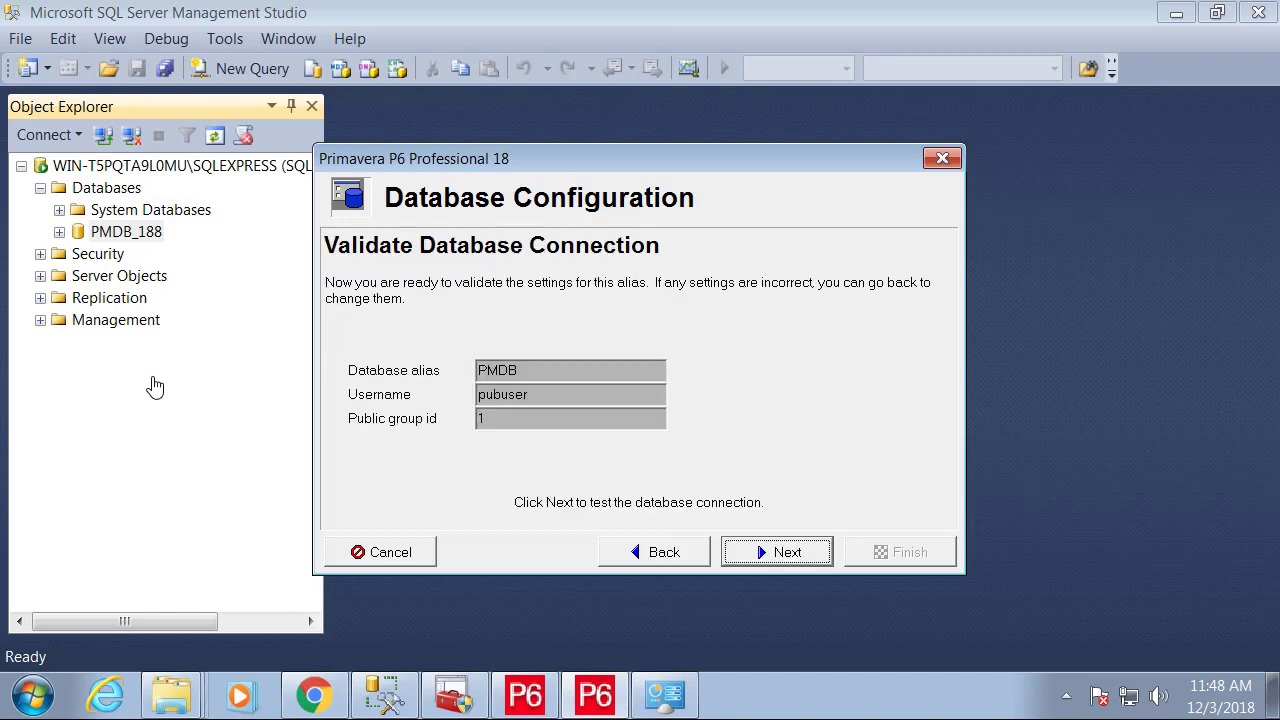
key(Return)
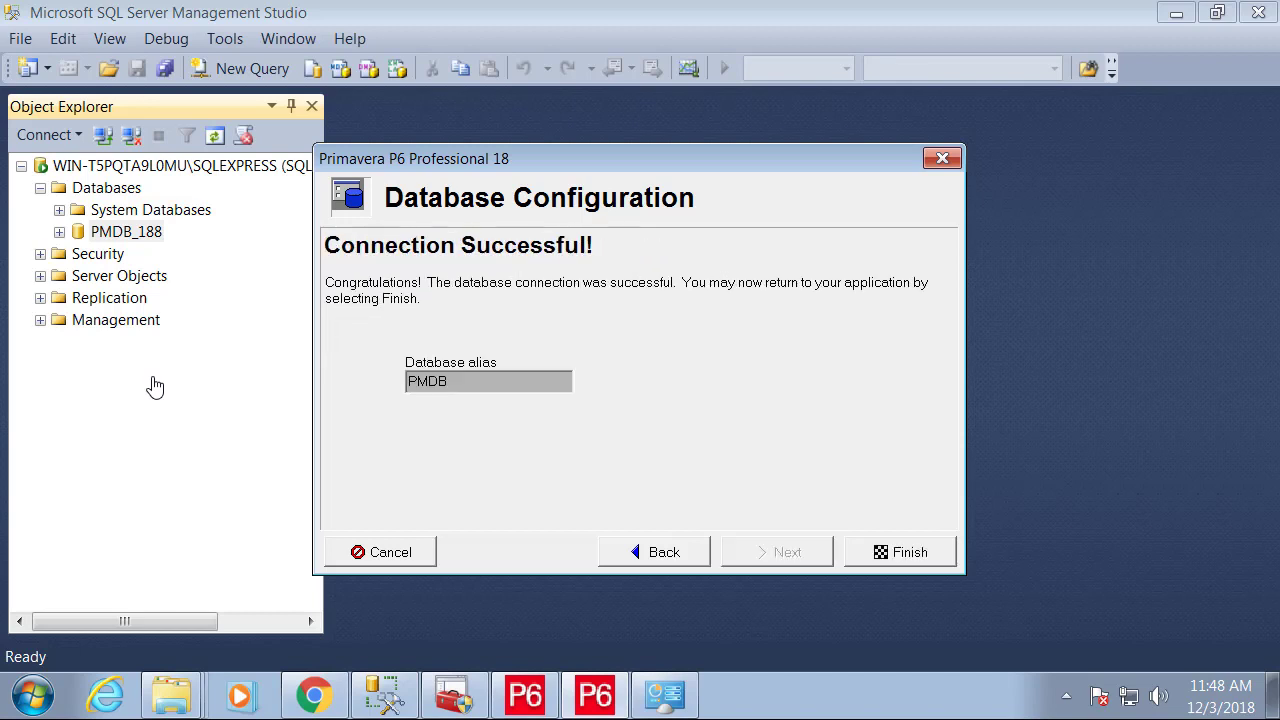
key(Return)
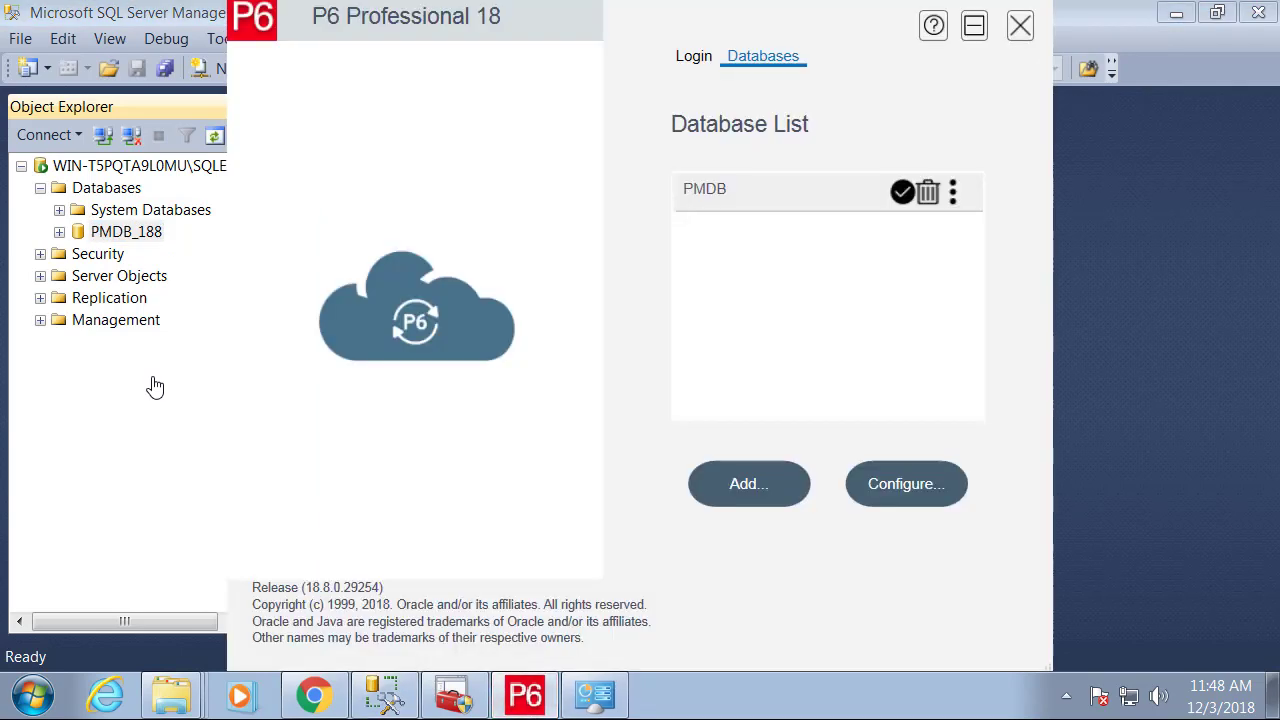
Log in to PMDB as admin with the account password and dismiss the missing-industry warning.
key(Left)
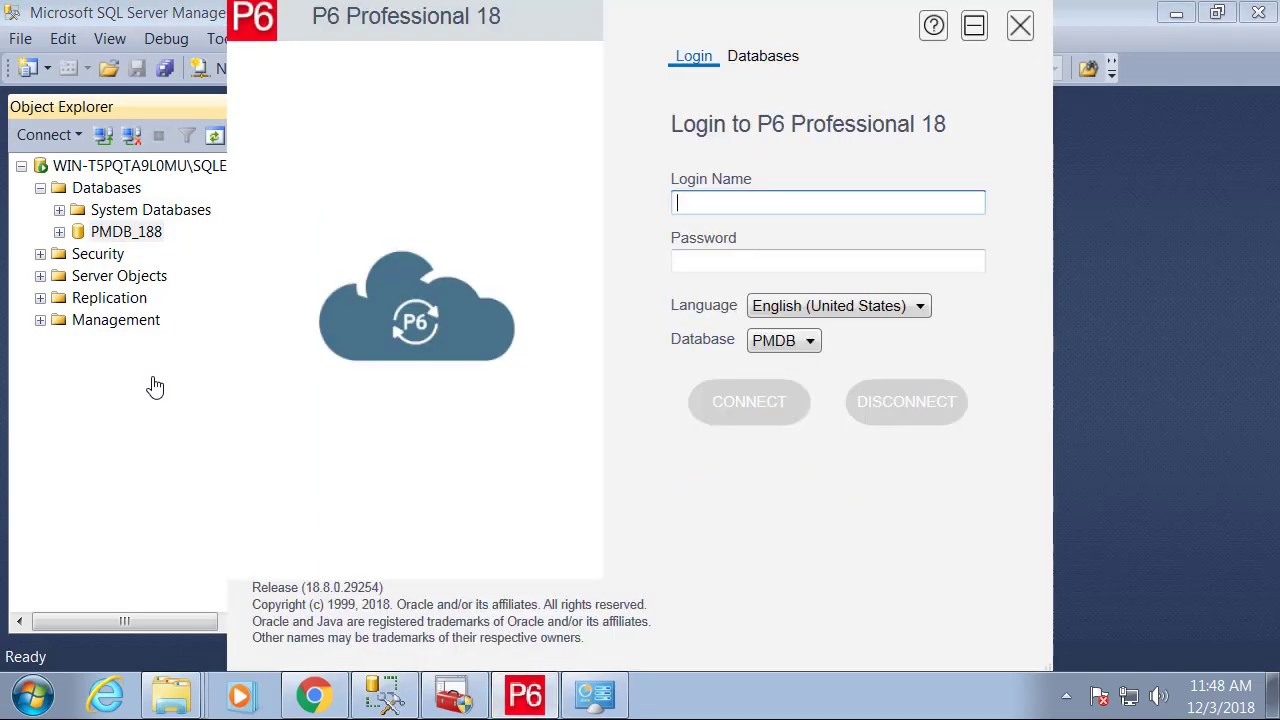
text(admin)
key(Tab)
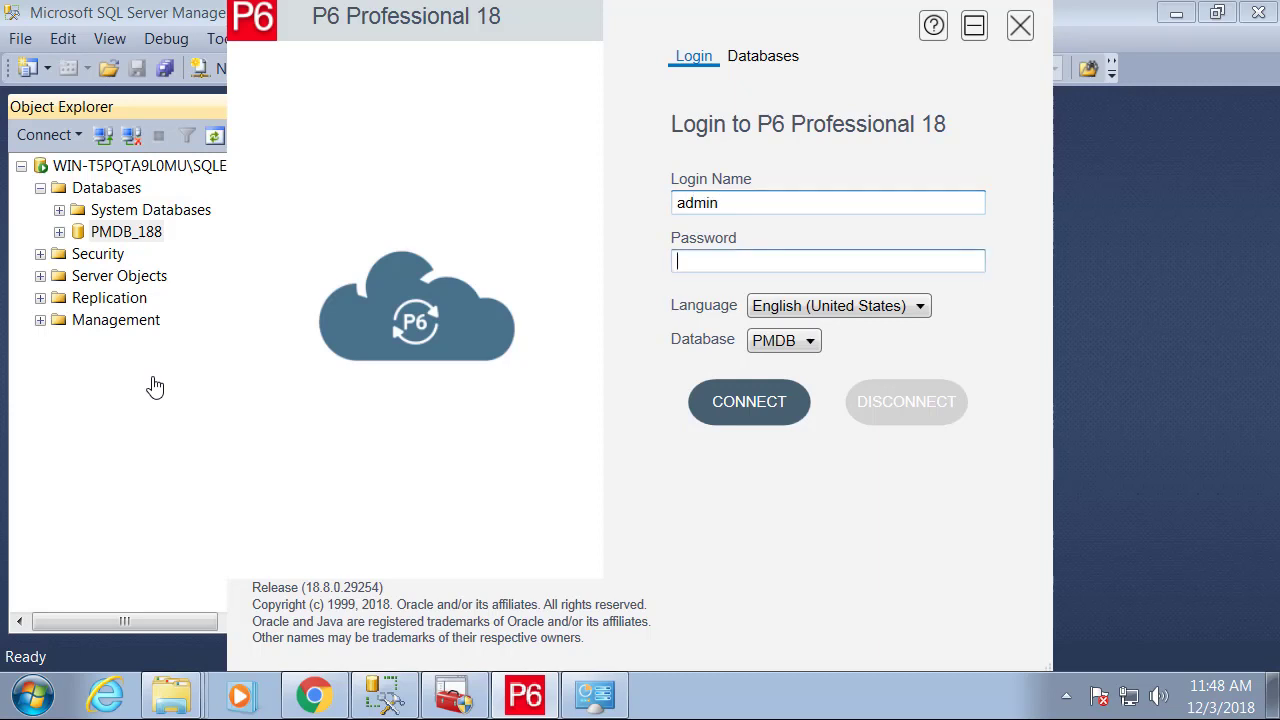
text(admin)
key(Return)
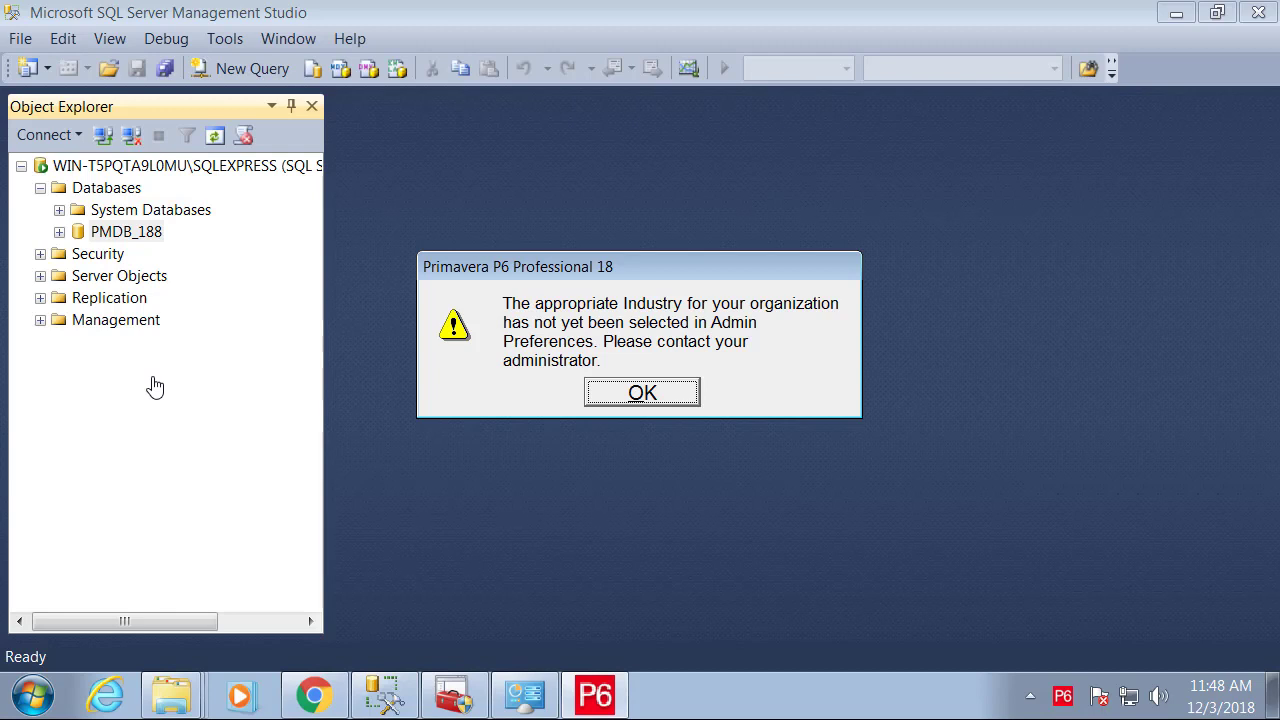
key(Return)
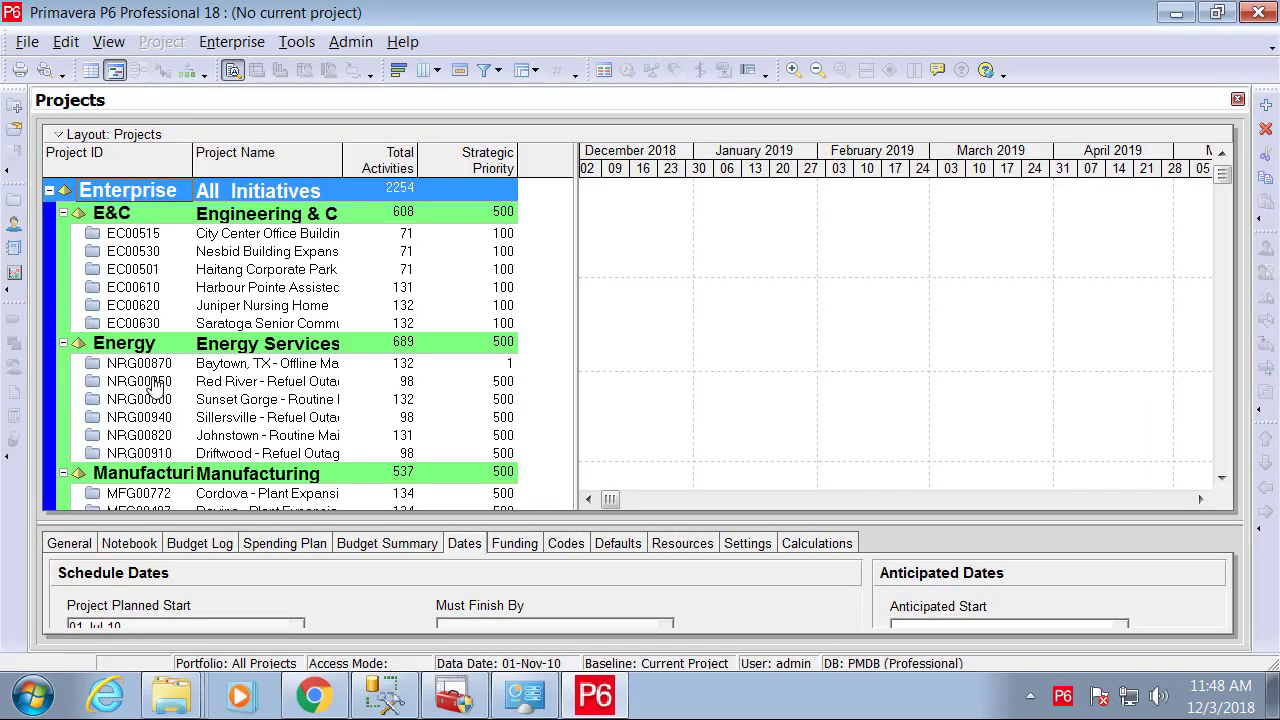
Set the industry to Engineering and Construction in Admin Preferences and accept the change warning.
key(alt+a)
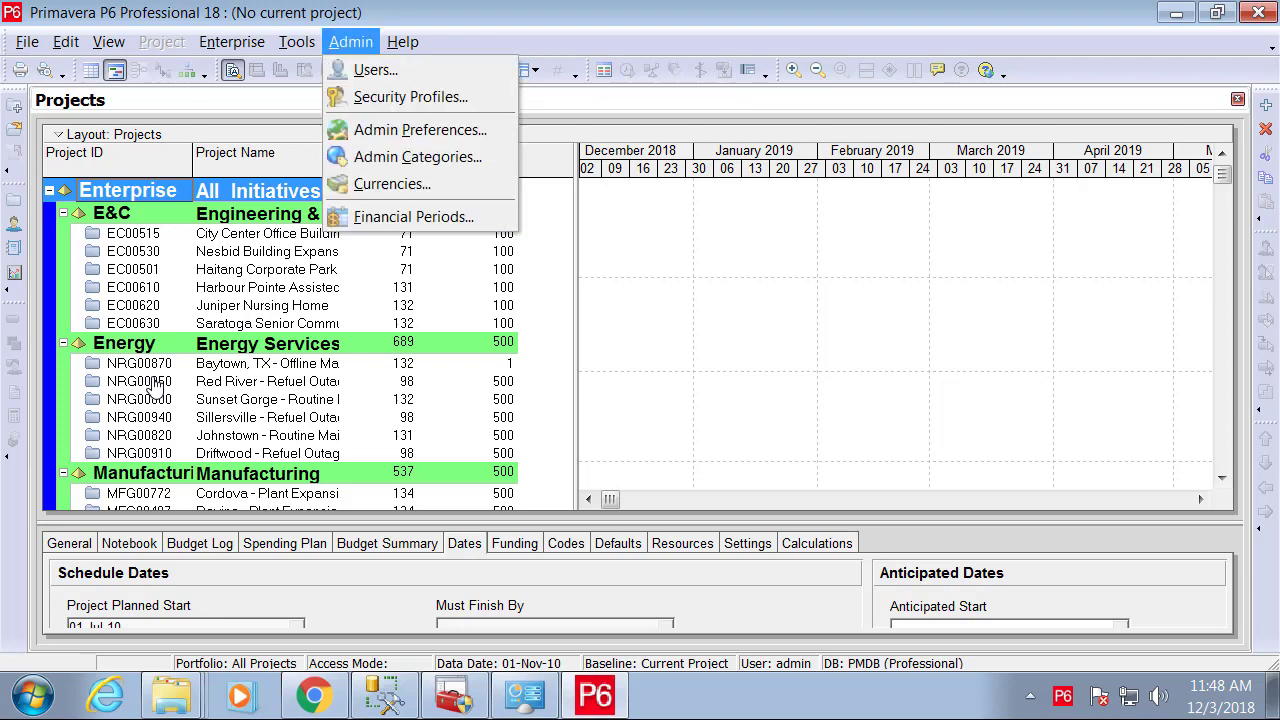
key(Down)
key(Down)
key(Down)
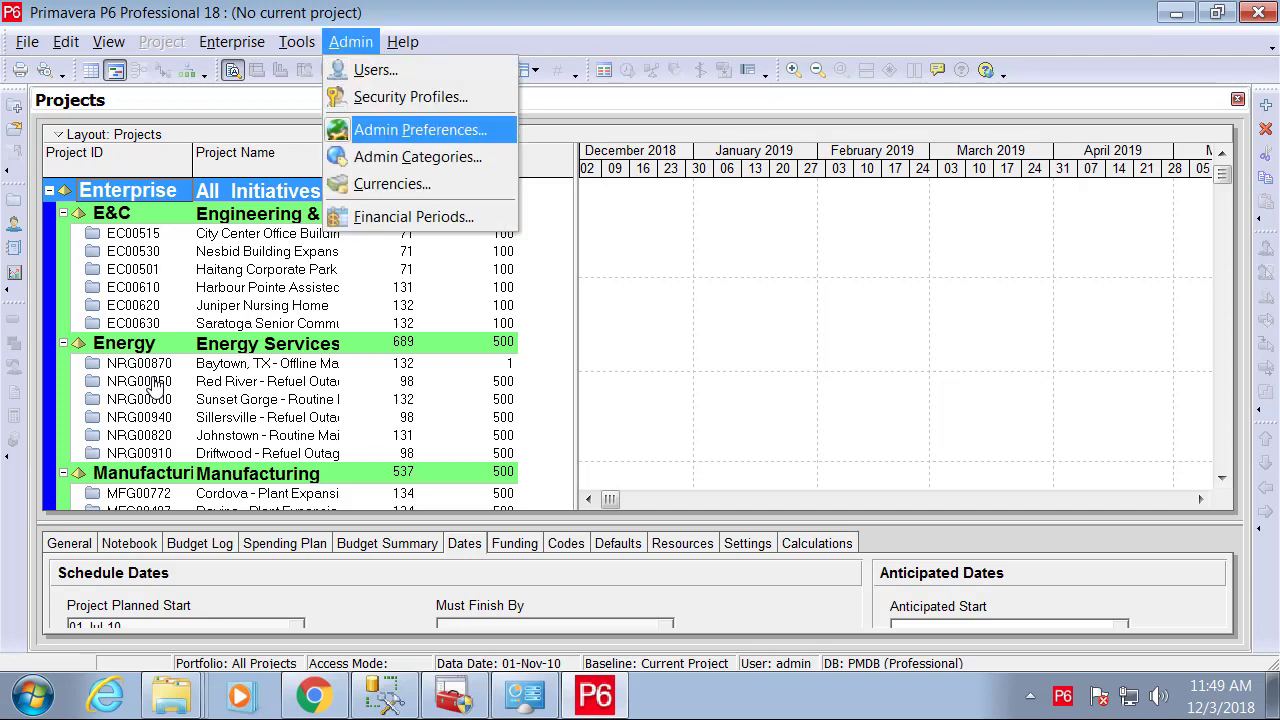
key(Return)
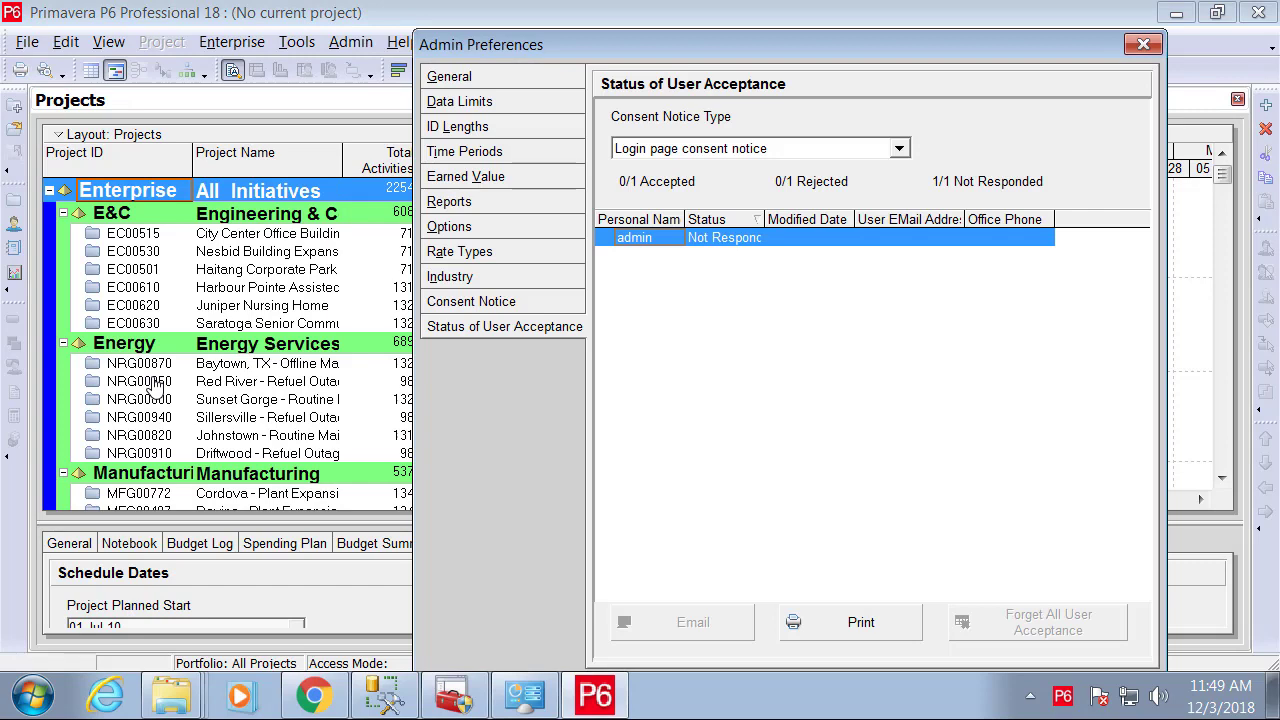
key(alt+n)
key(Tab)
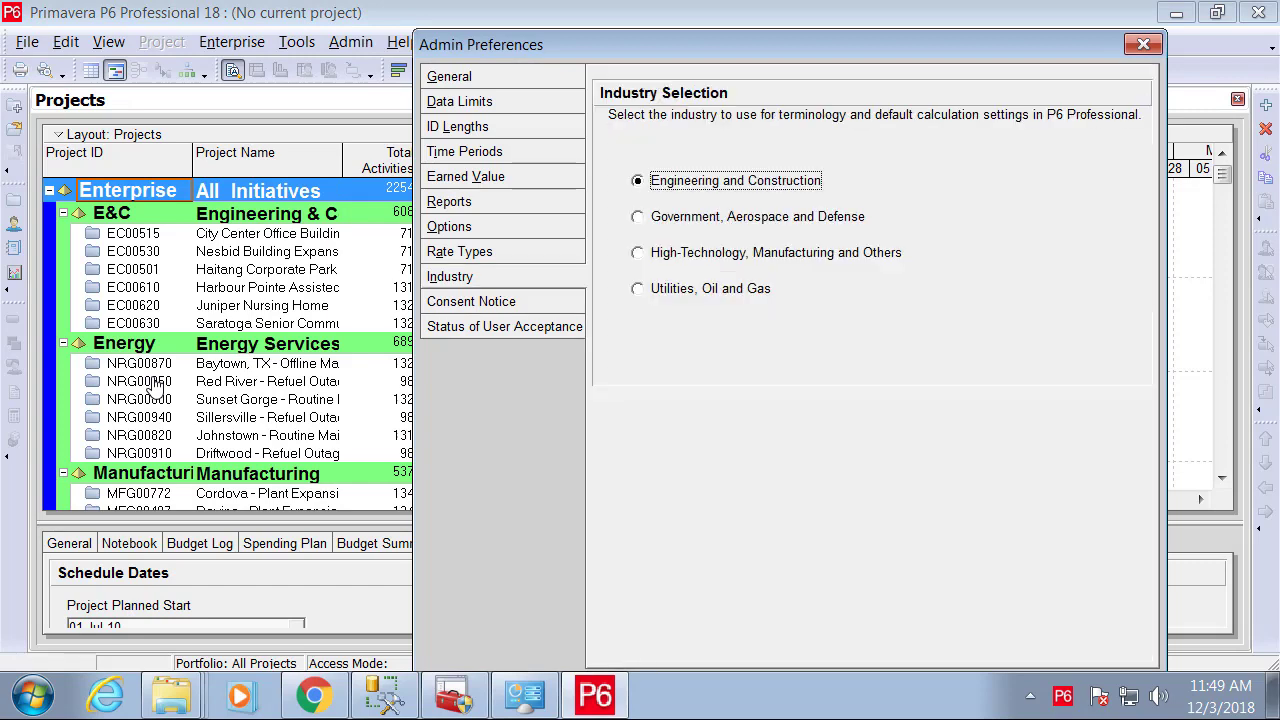
drag(780, 45, 667, 17)
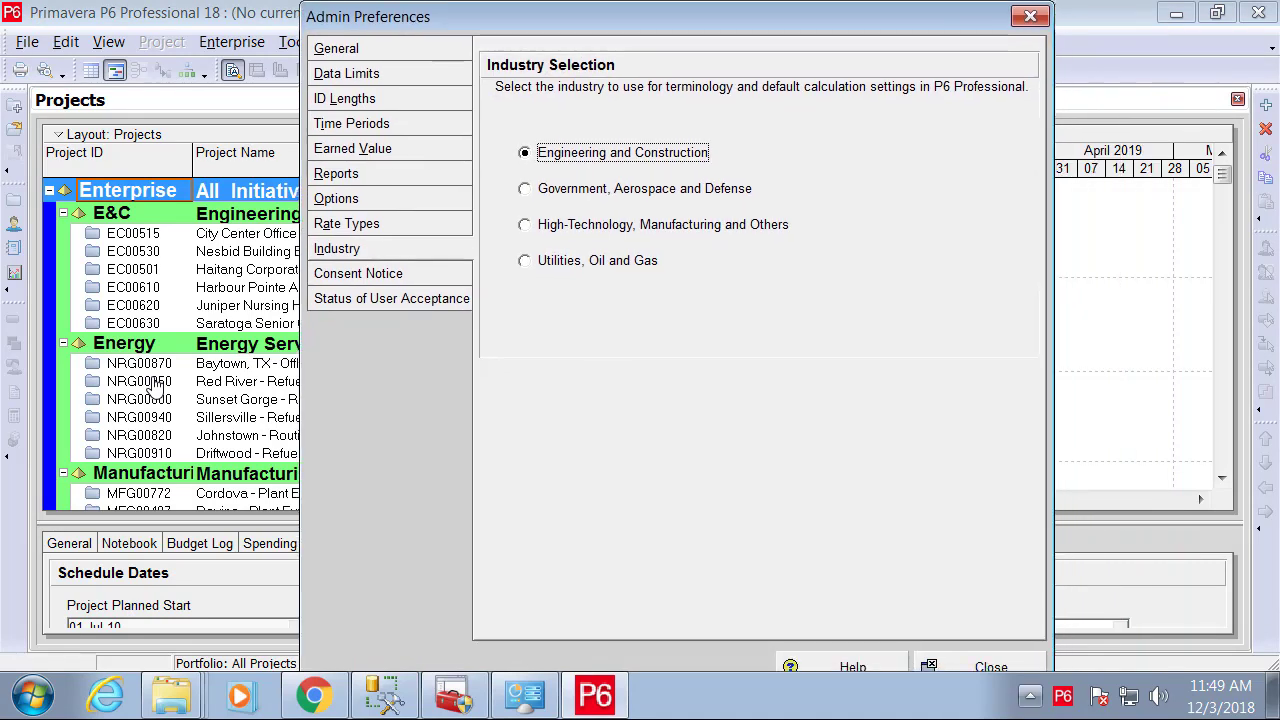
click(980, 664)
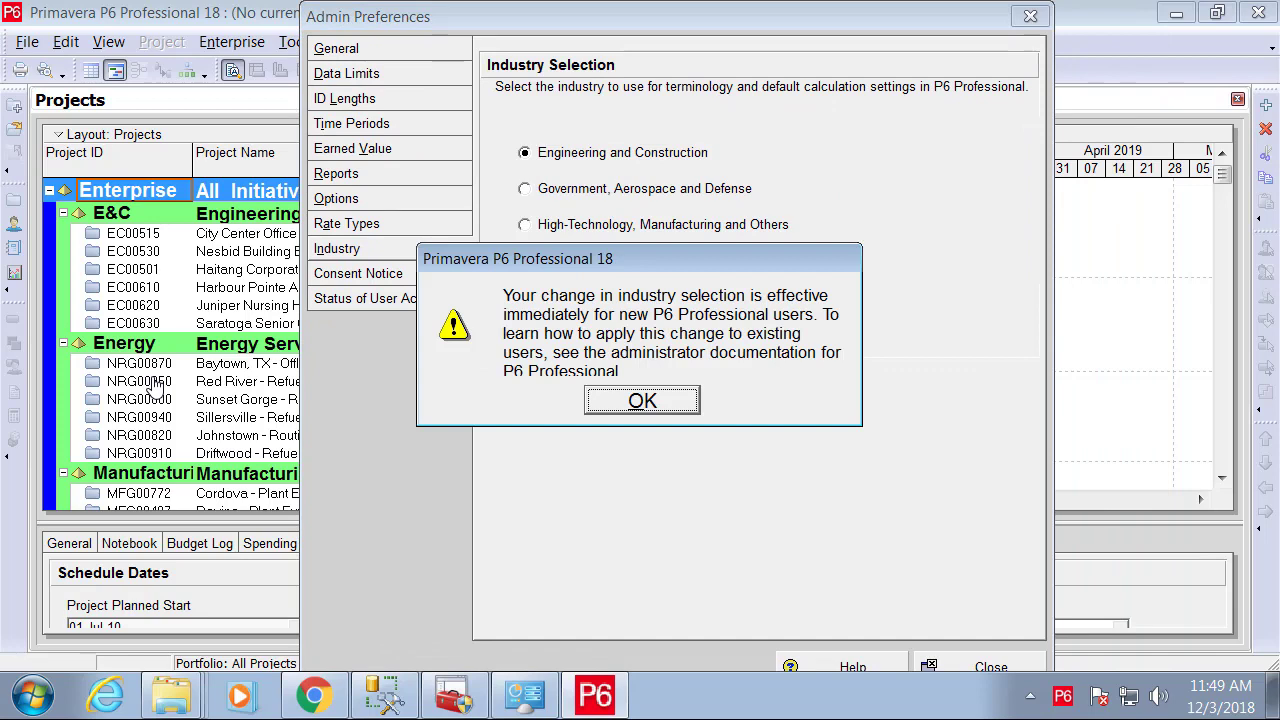
key(Return)
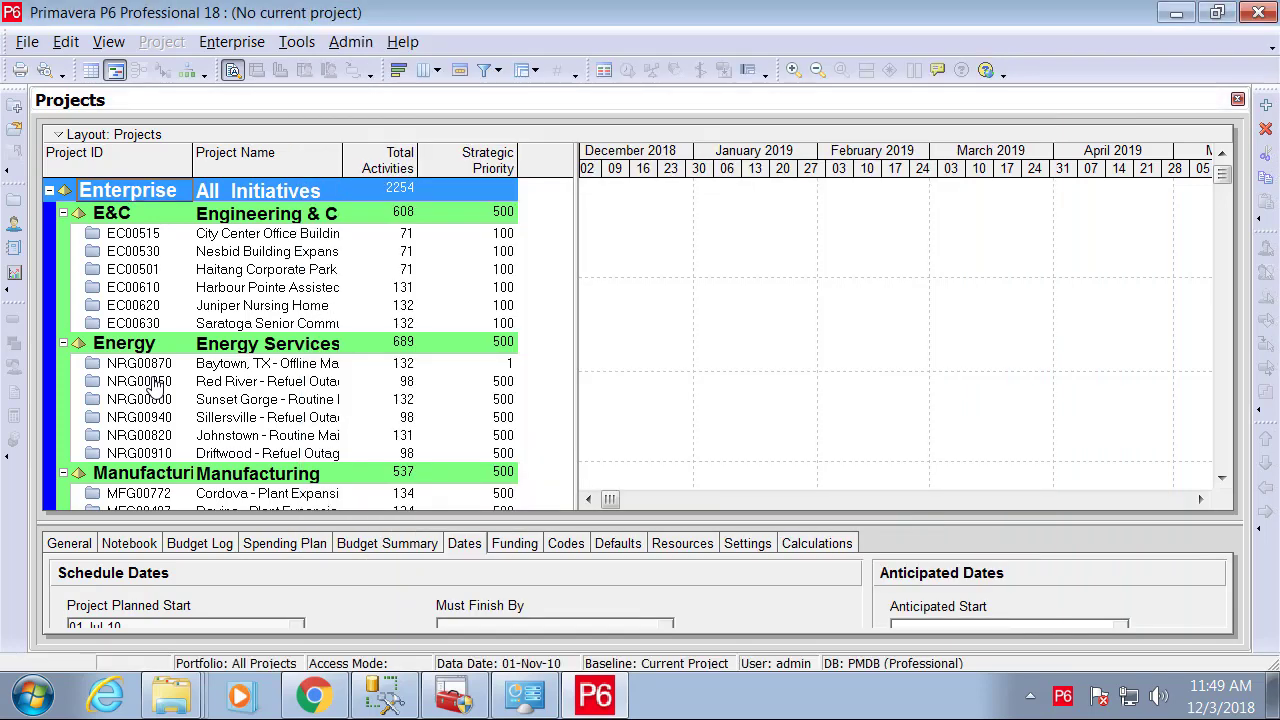
Check the release version (18.8.0) in Help > About, then close it.
key(alt+h)
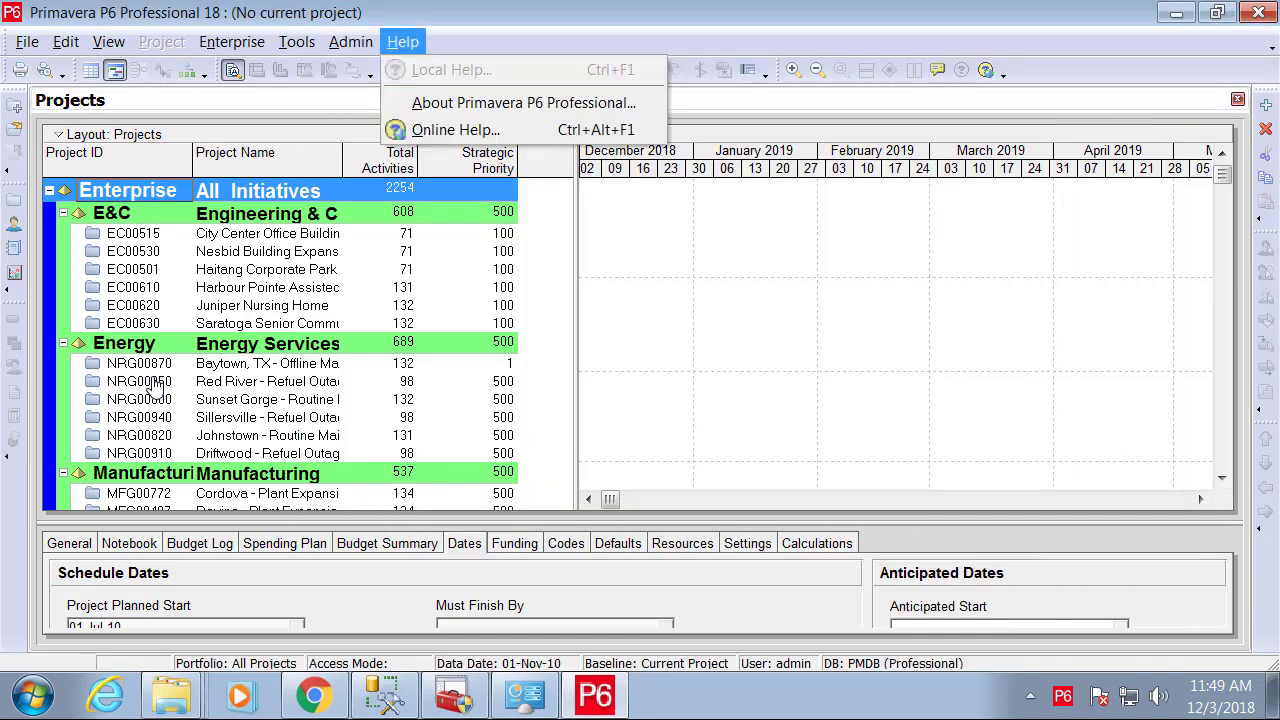
key(Down)
key(Return)
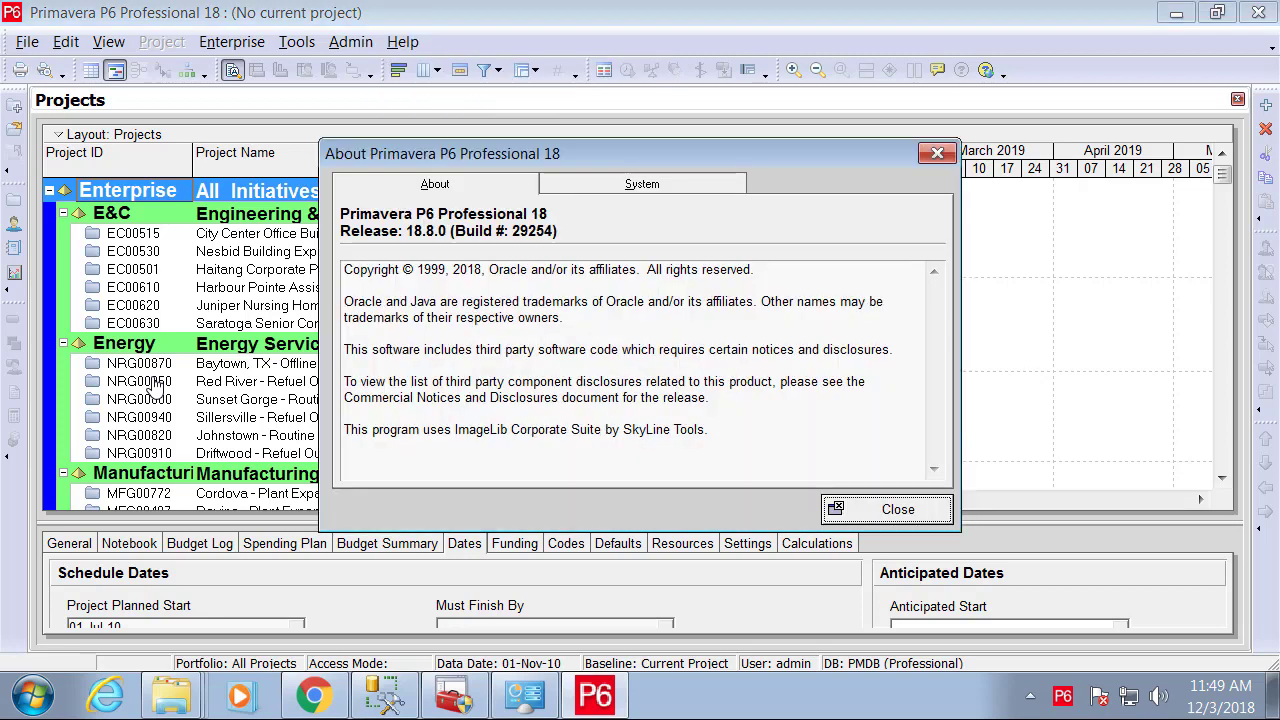
key(space)
Exit P6 Professional 18 from the File menu.
key(alt+f)
key(Down)
key(Down)
key(Down)
key(Down)
key(Down)
key(Down)
key(Down)
key(Down)
key(Down)
key(Down)
key(Down)
key(Down)
key(Down)
key(Down)
key(Down)
key(Down)
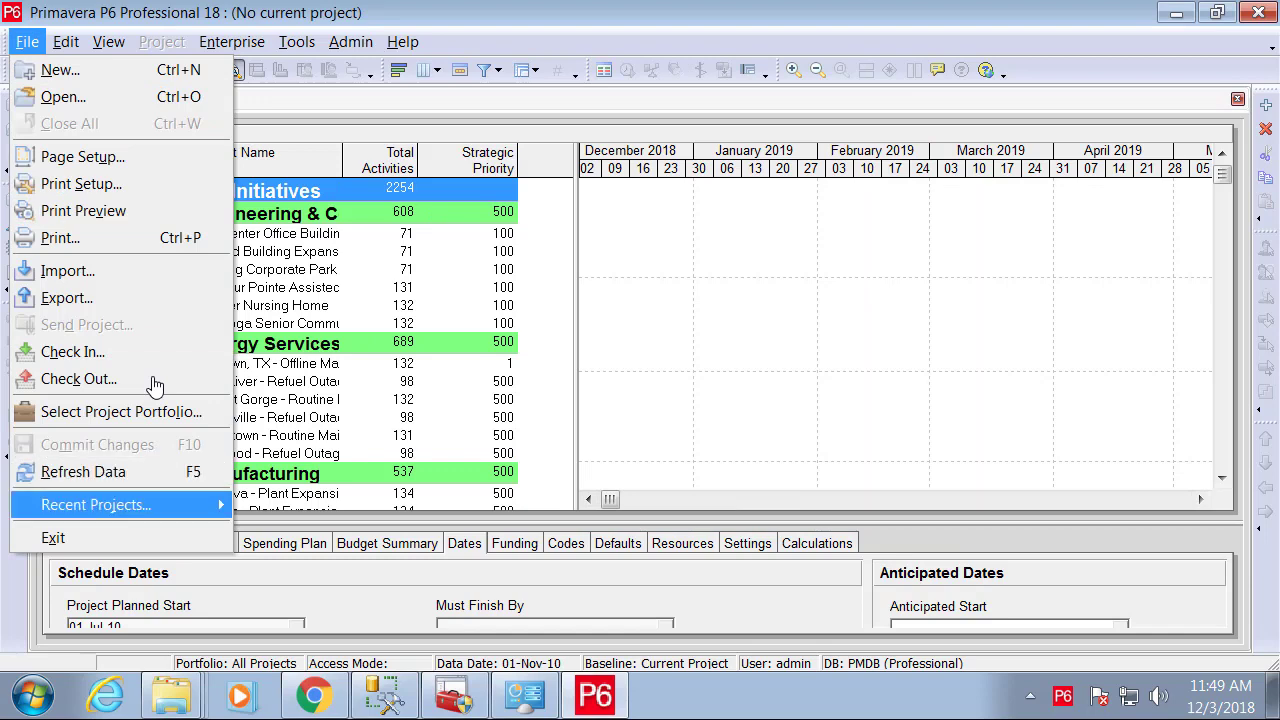
key(Return)
key(Return)
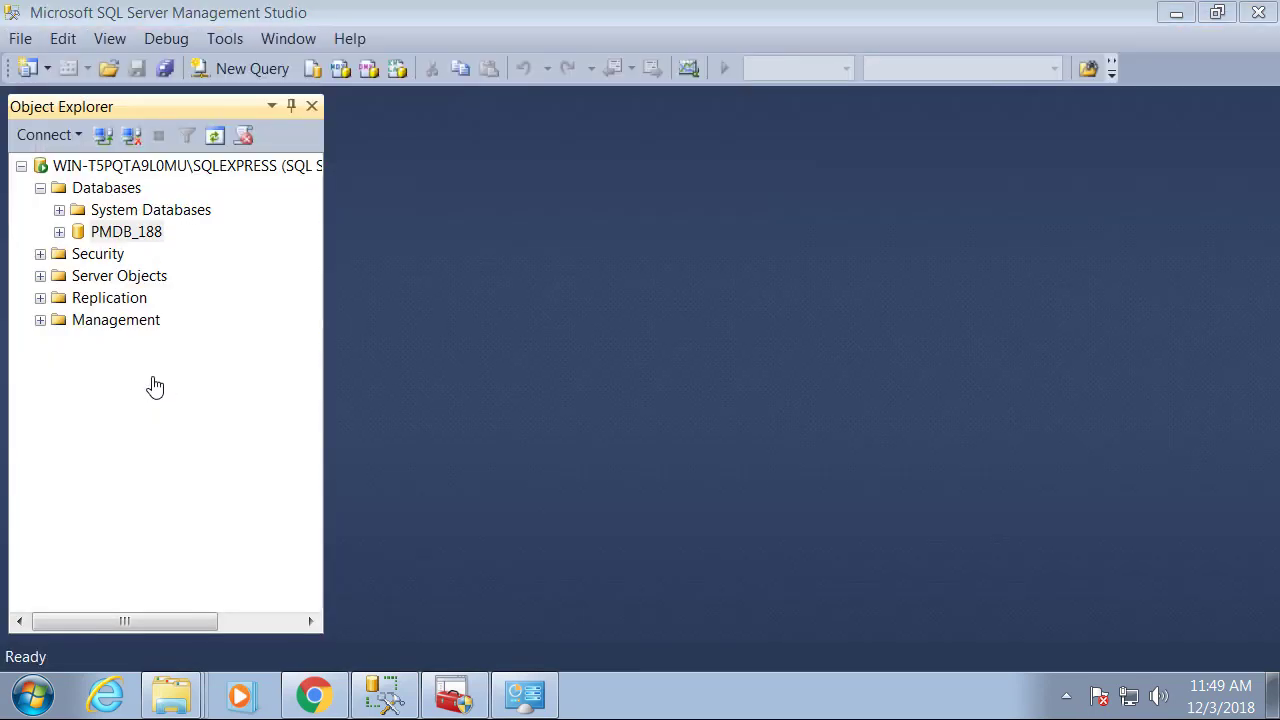
Relaunch P6 Professional 18 from the Oracle - Primavera P6 Start menu folder and log in as admin.
key(super)
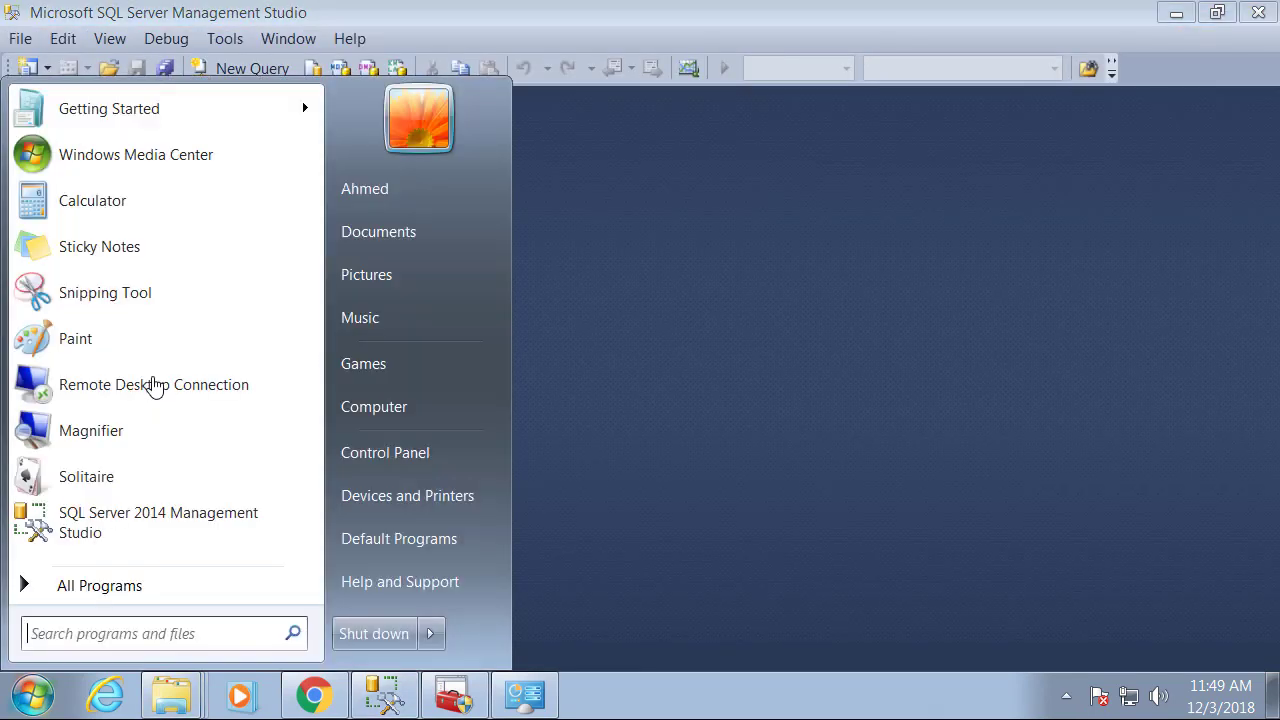
key(Up)
key(Return)
key(Up)
key(Up)
key(Up)
key(Return)
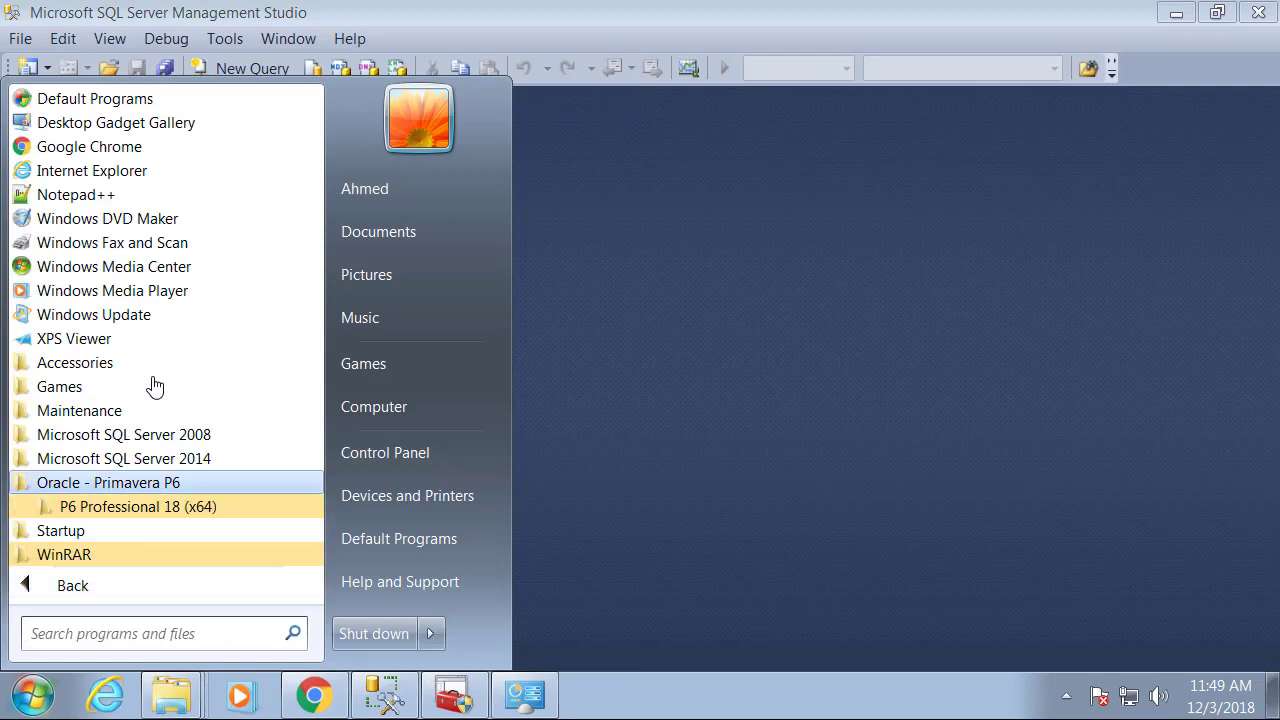
key(Down)
key(Down)
key(Up)
key(Return)
key(Down)
key(Return)
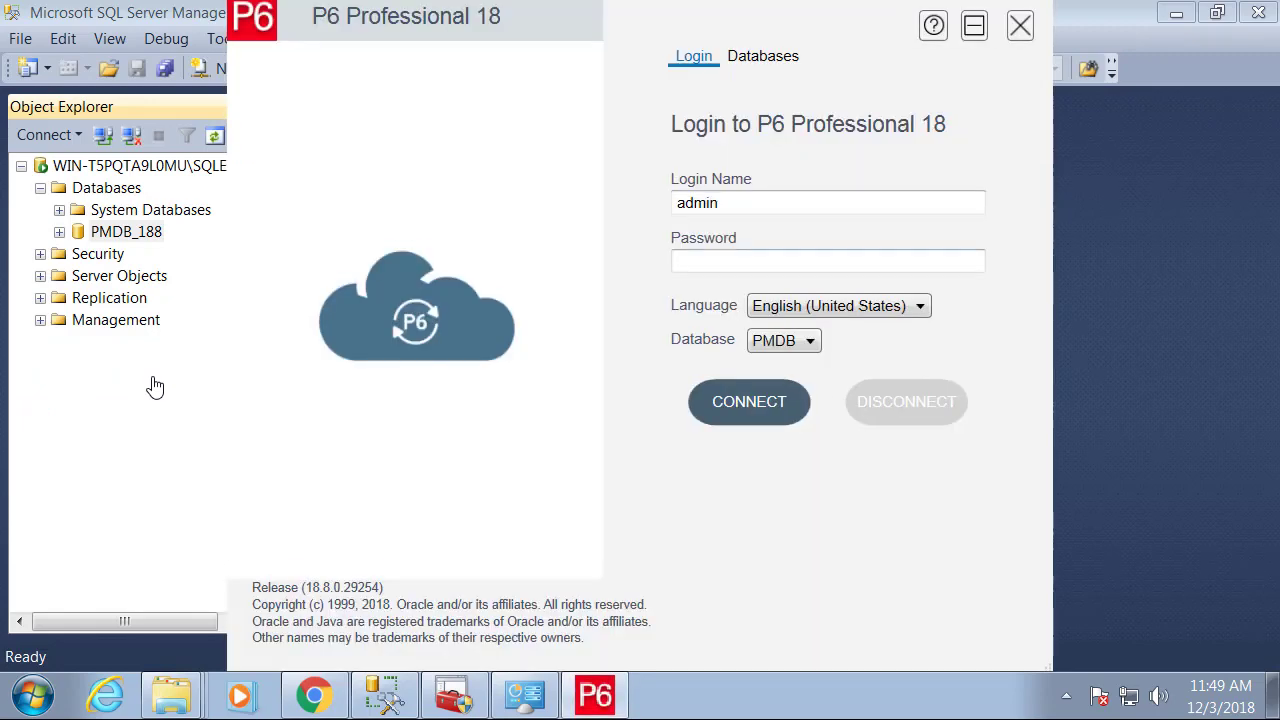
text(admin)
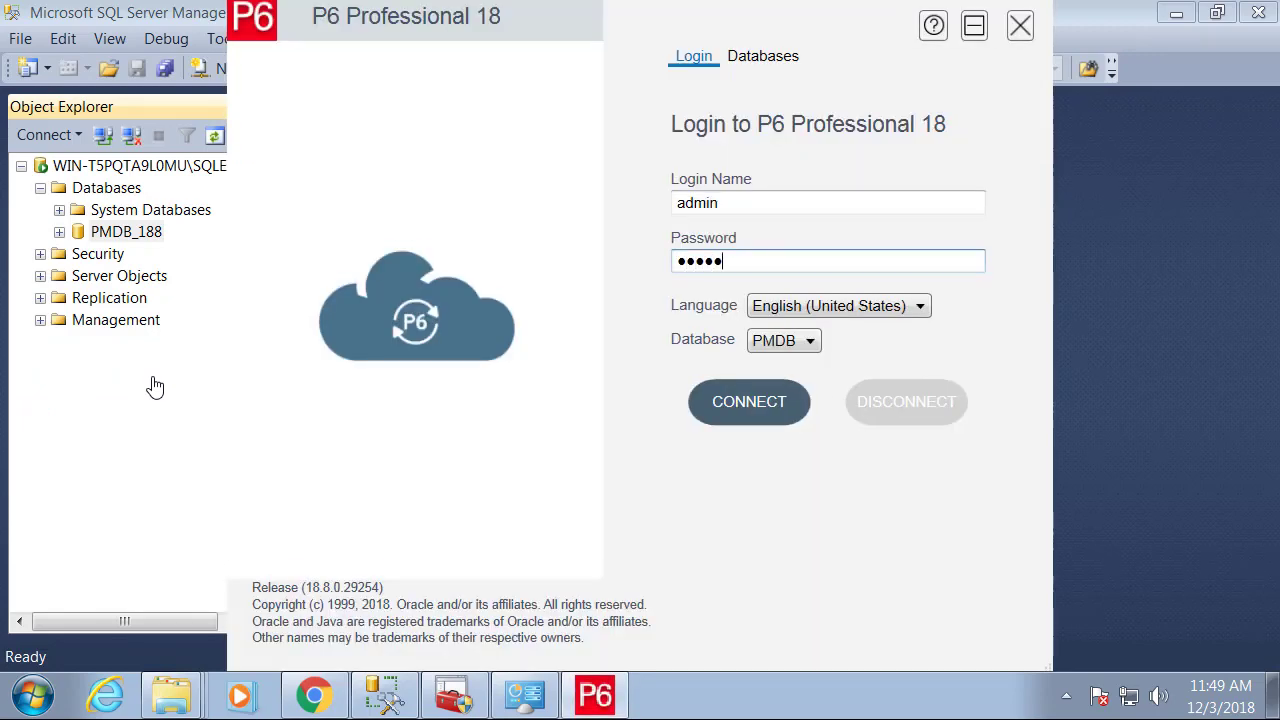
key(Return)
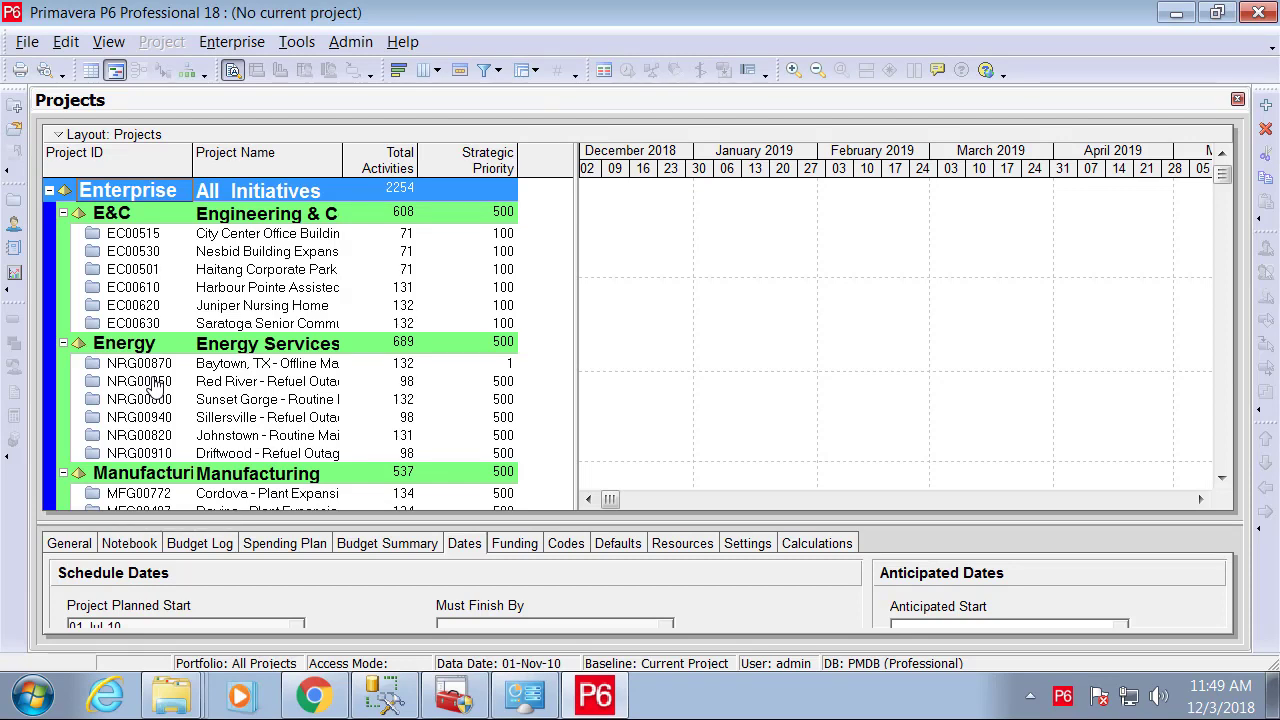
Browse the Tools menu and close it without choosing anything.
key(alt+t)
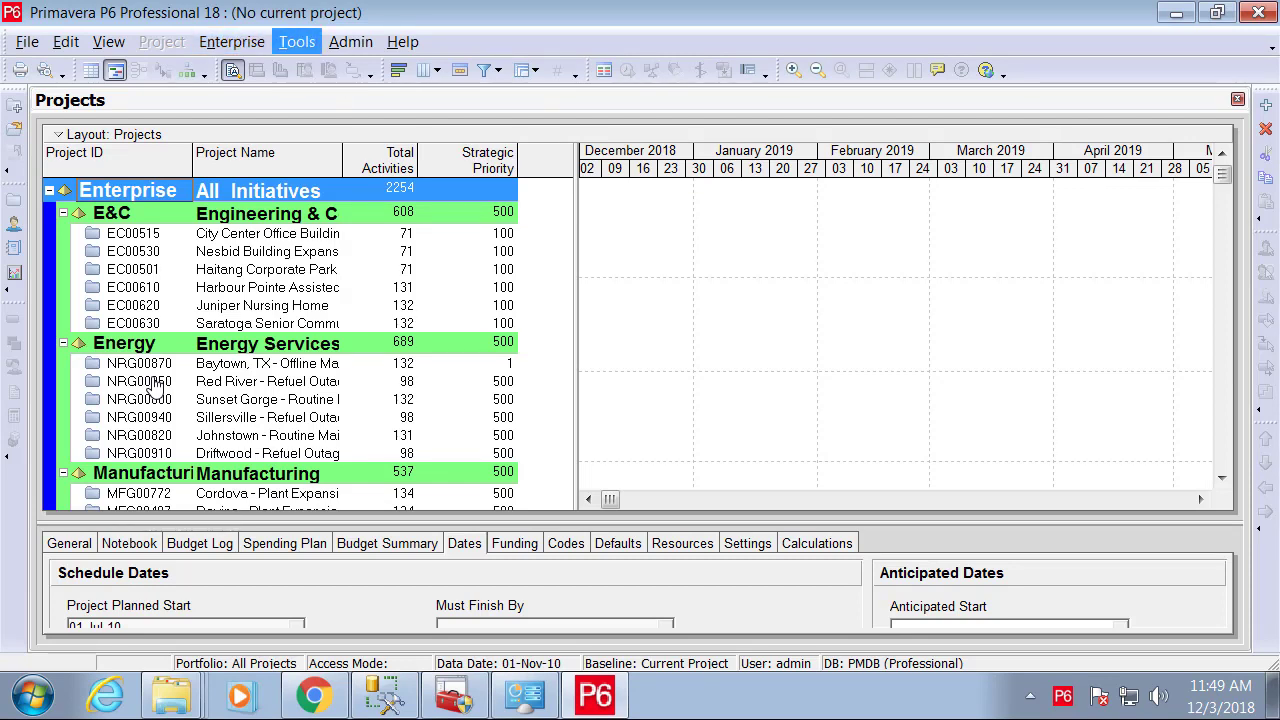
key(Down)
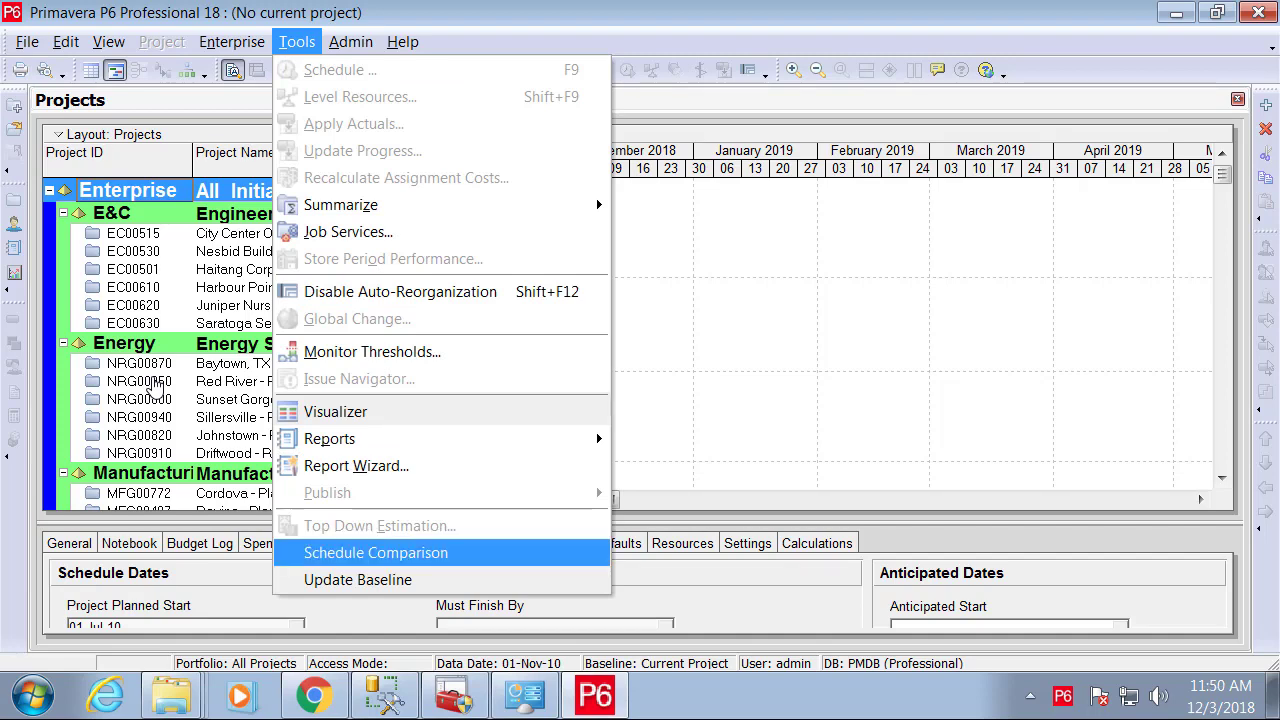
key(Escape)
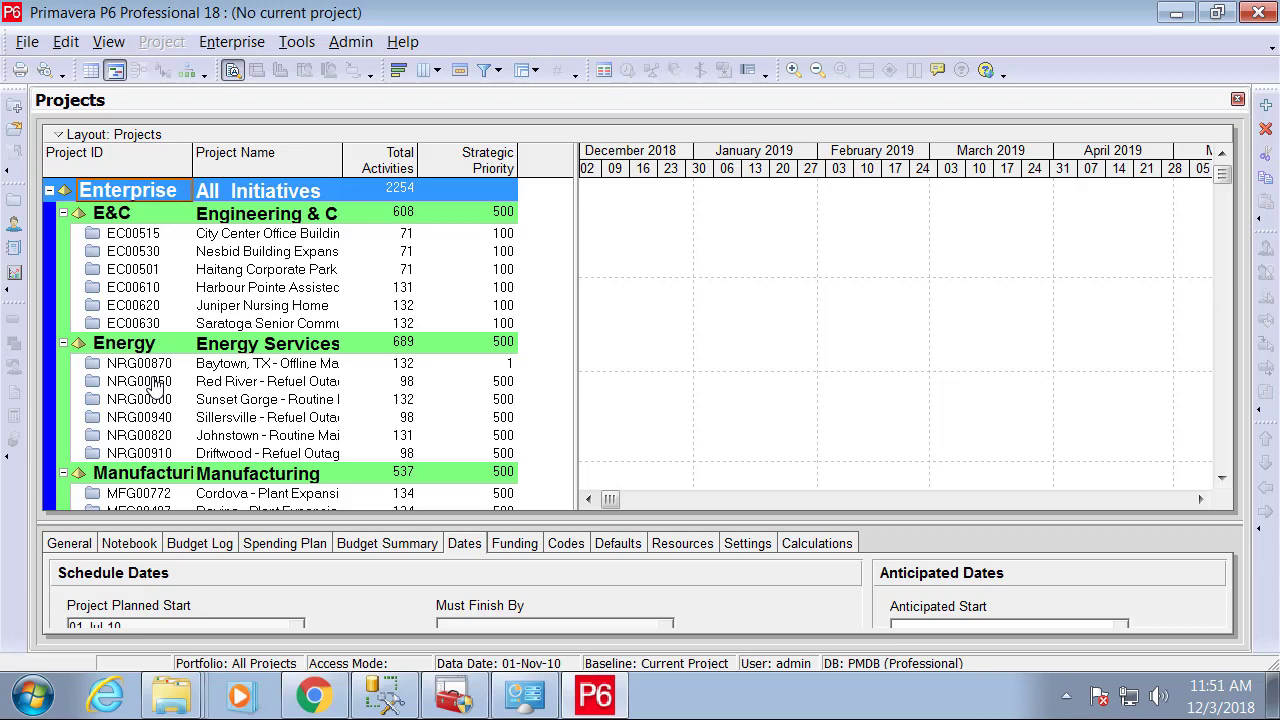
Exit P6 Professional 18, confirming with Yes, and return to SQL Server Management Studio.
key(alt)
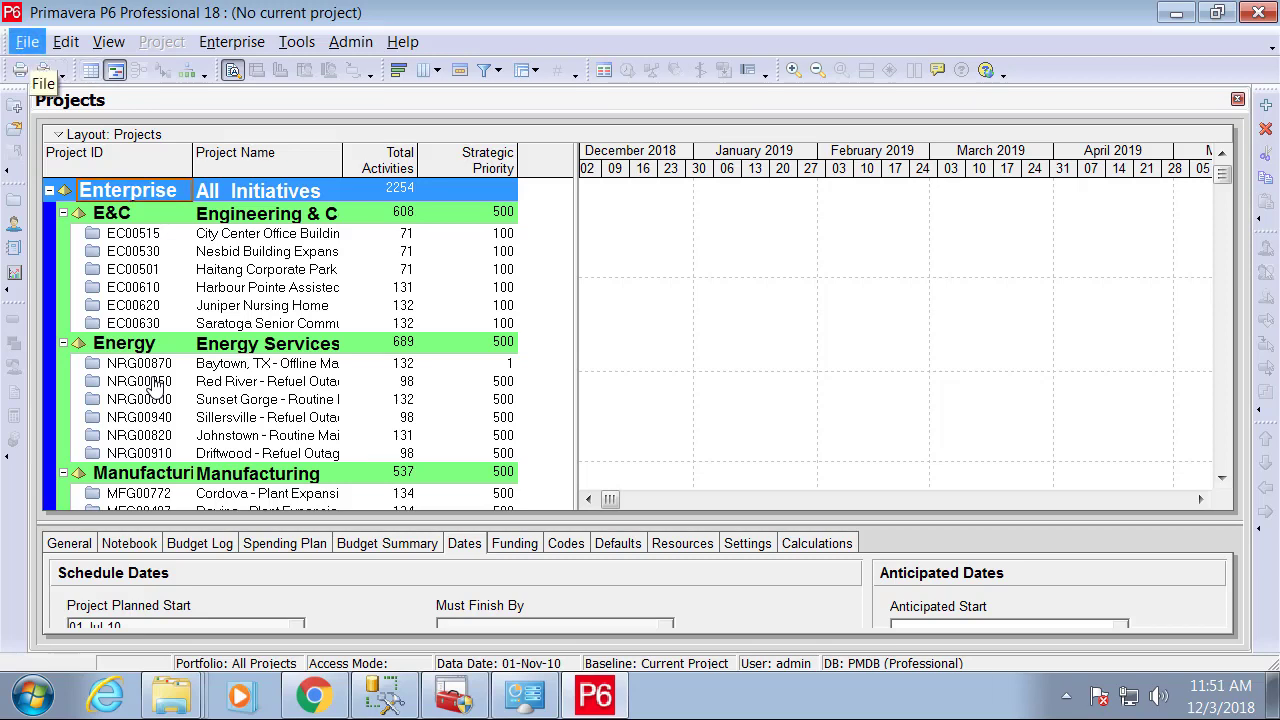
key(Down)
key(Down)
key(Down)
key(Down)
key(Down)
key(Down)
key(Down)
key(Down)
key(Down)
key(Down)
key(Down)
key(Down)
key(Down)
key(Down)
key(Down)
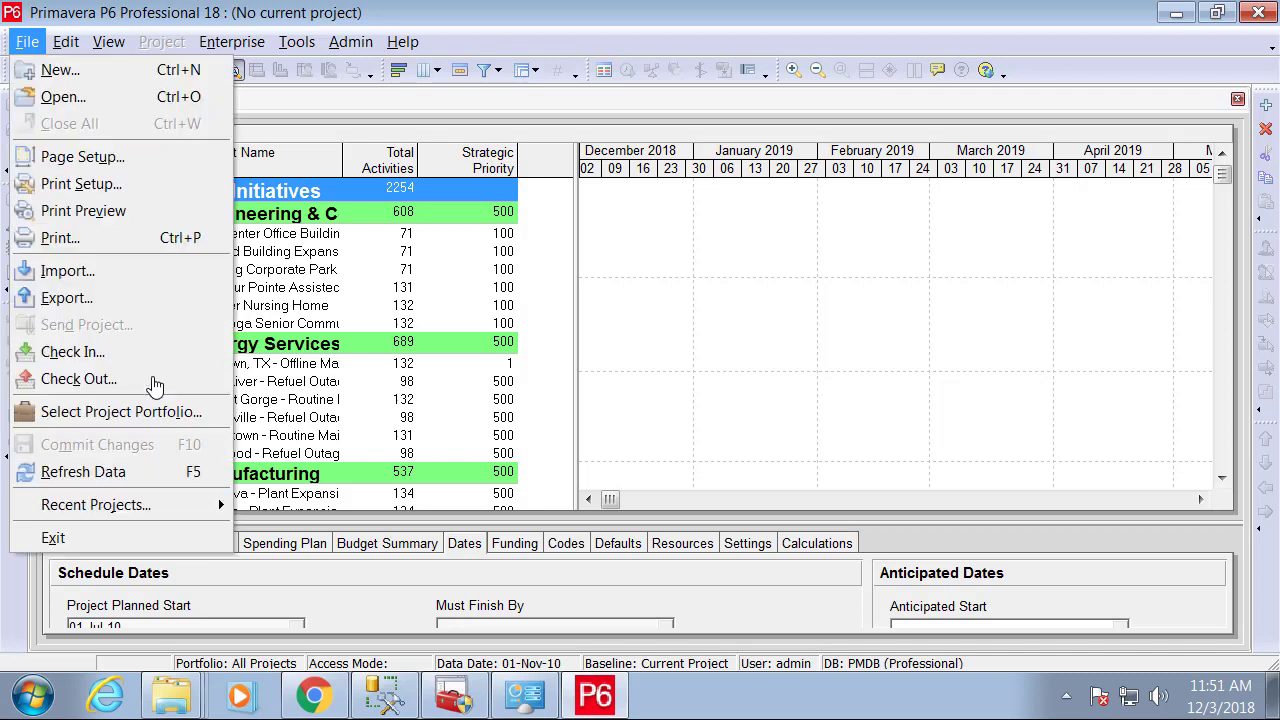
key(Return)
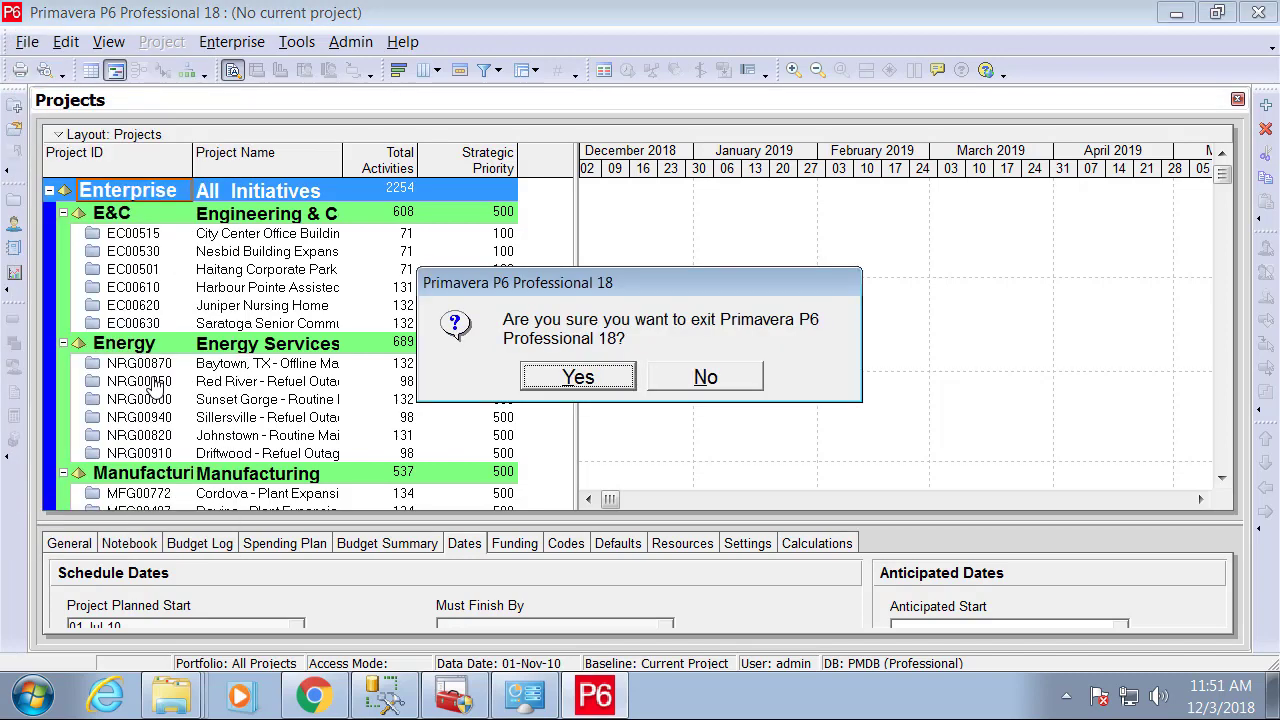
key(Return)
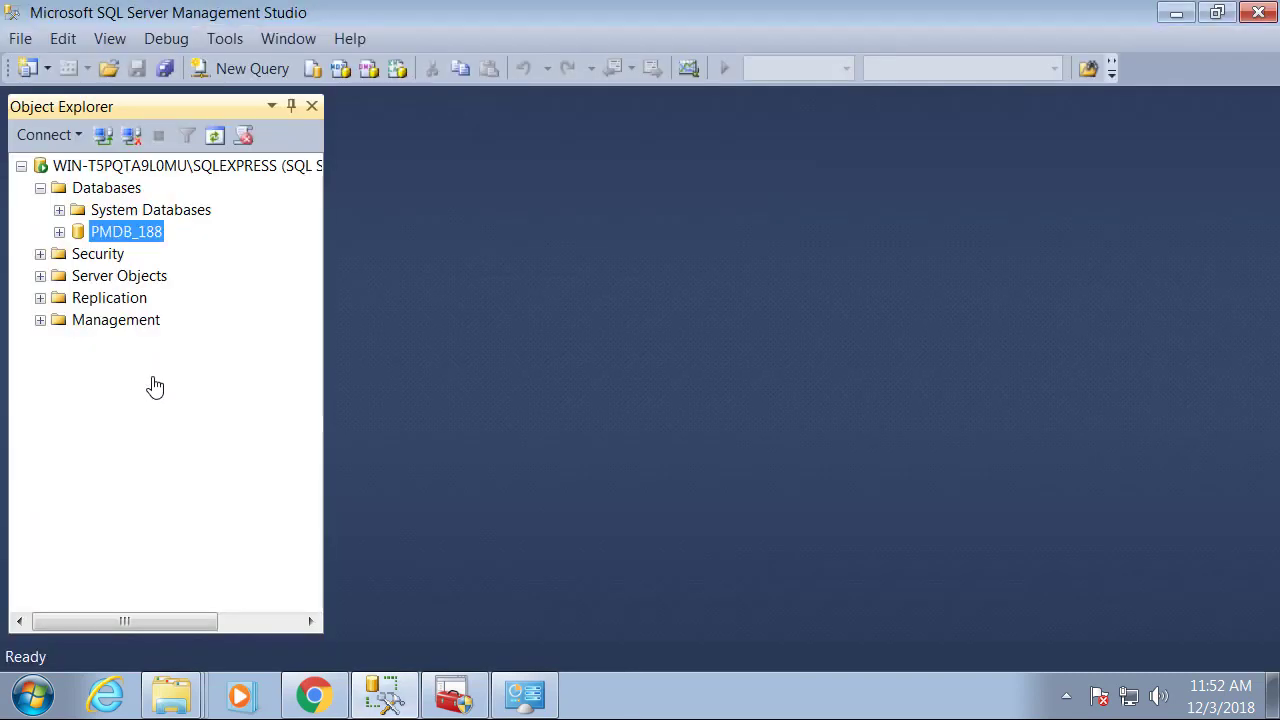
key(alt+Tab)
key(alt+Tab)
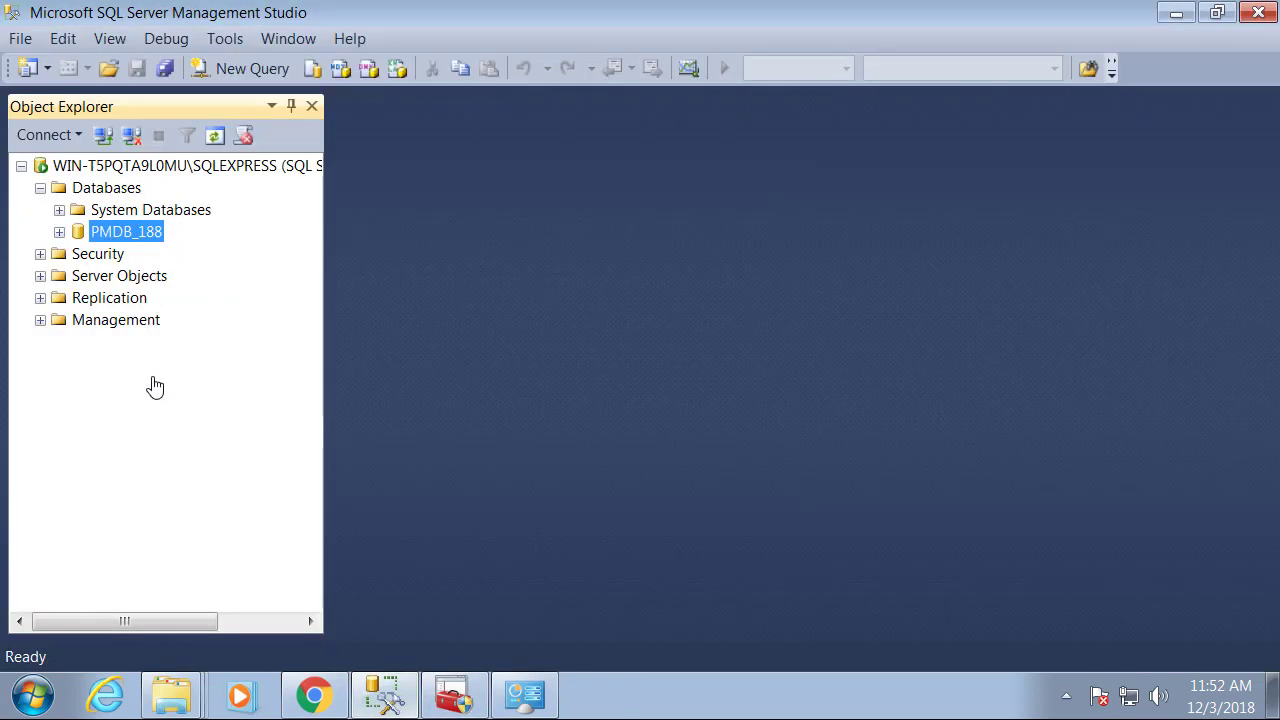